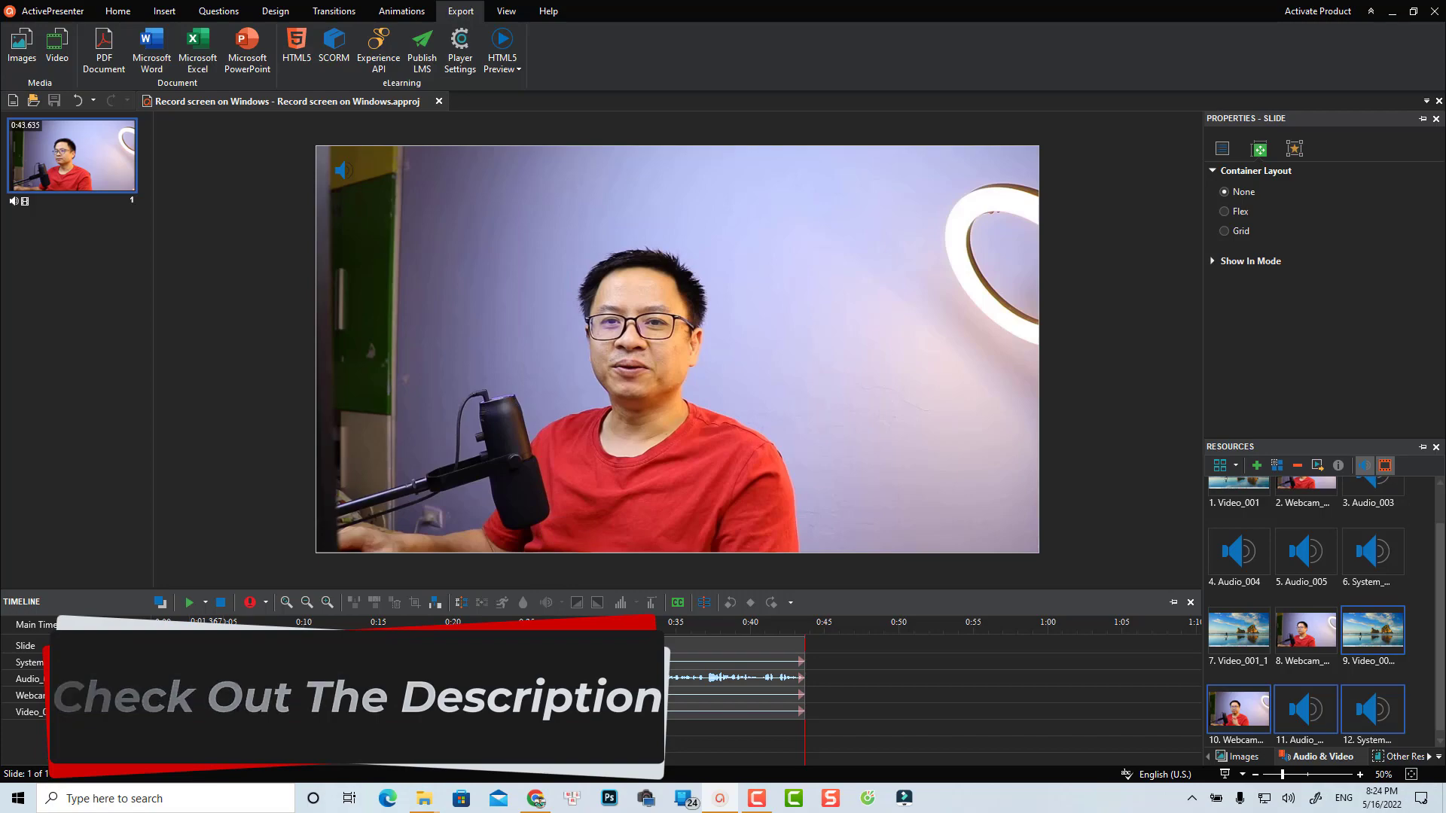
Step: Go to the ActivePresenter download page in Chrome and download version 8.5.7 for Windows
click(539, 800)
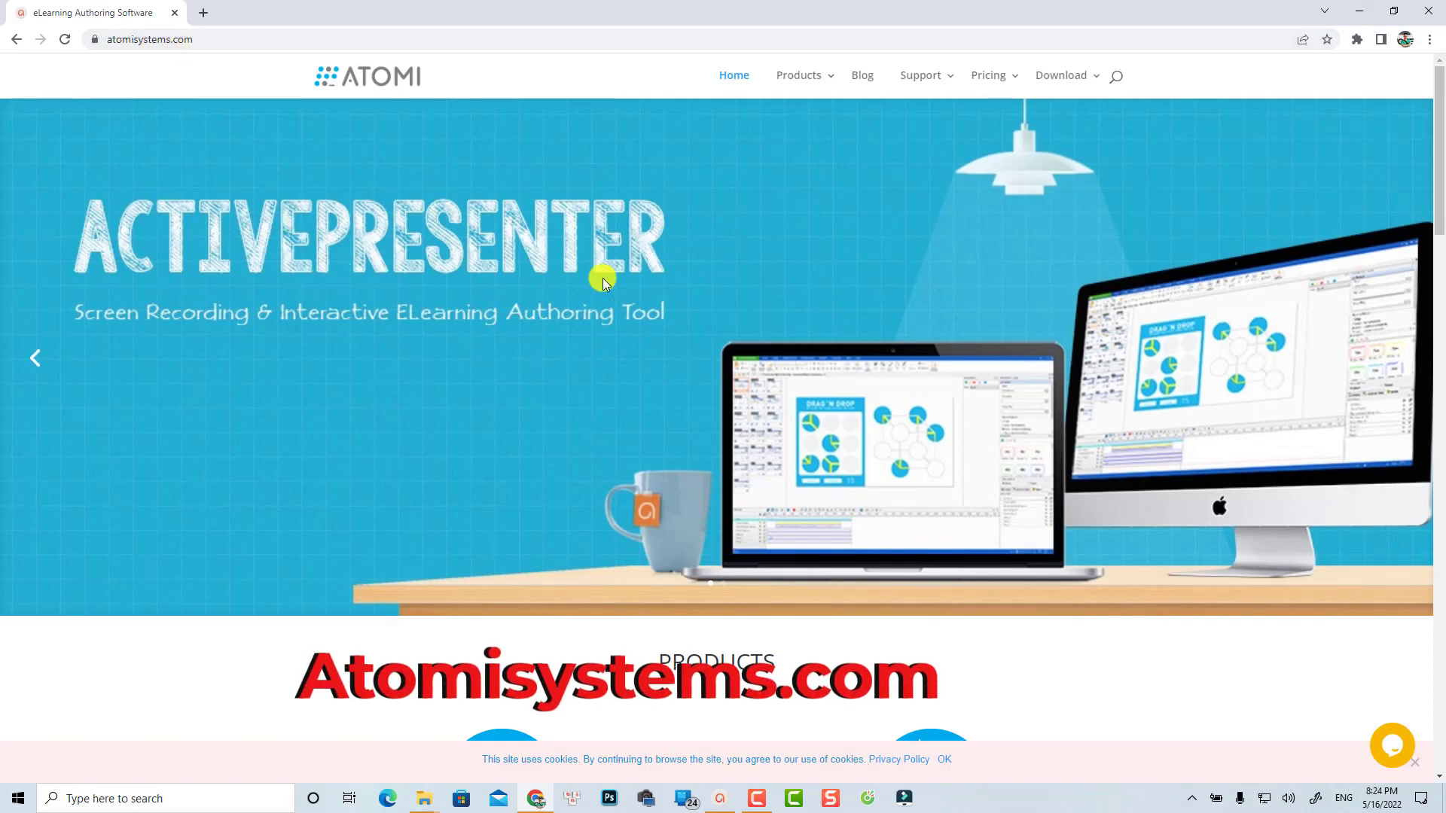
mouse_move(1091, 76)
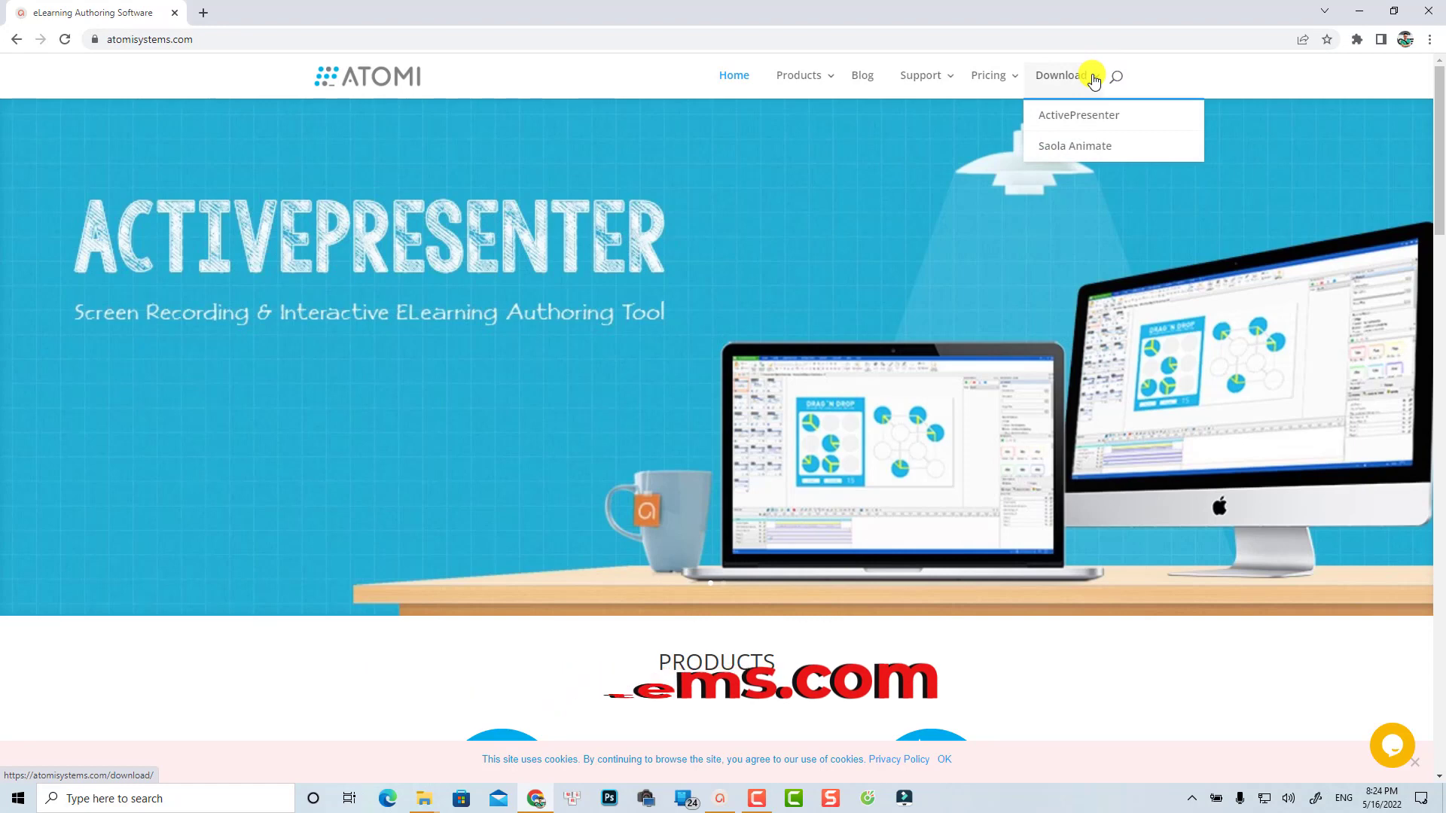
click(1087, 117)
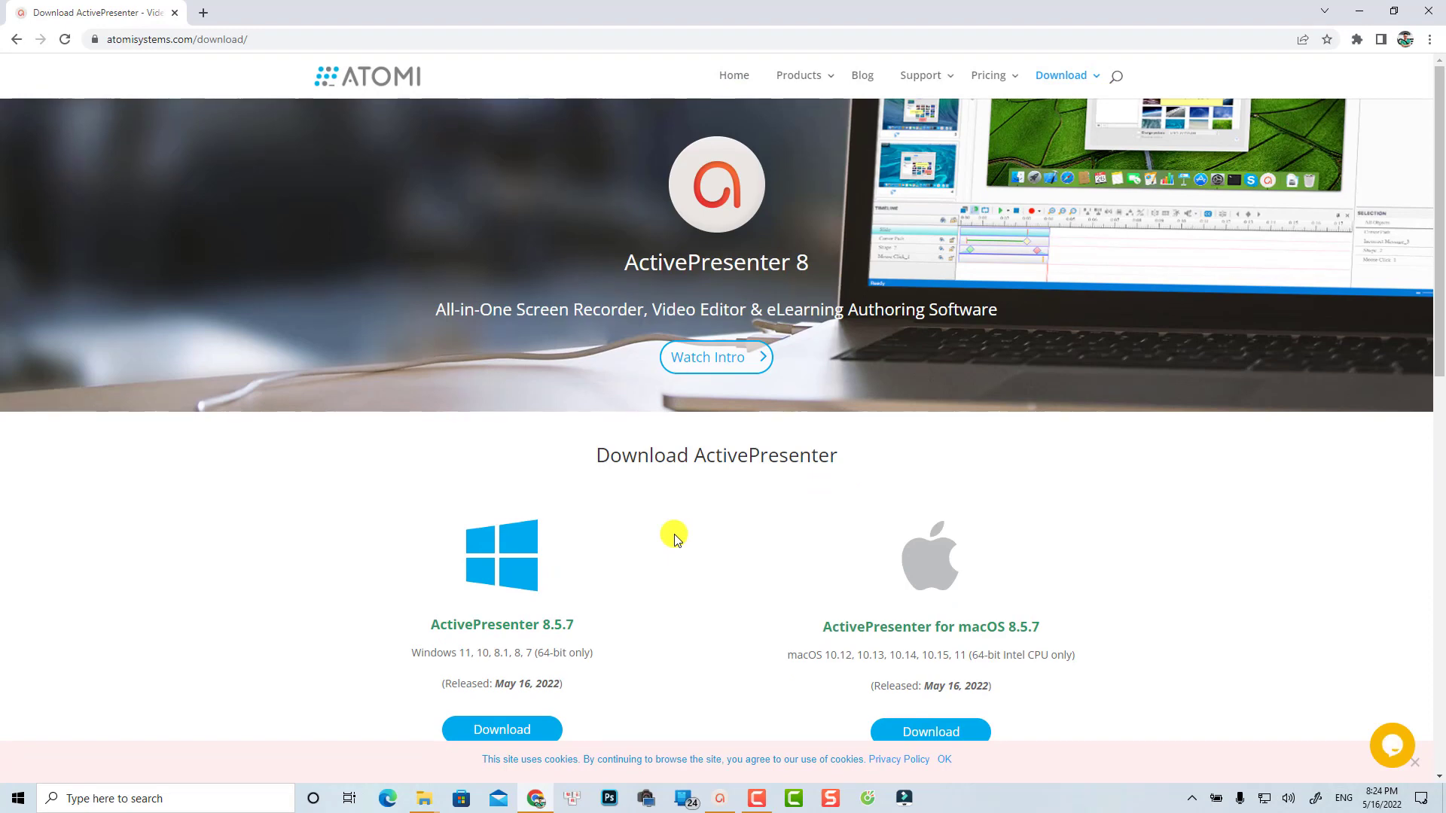
scroll(515, 521, down, 2)
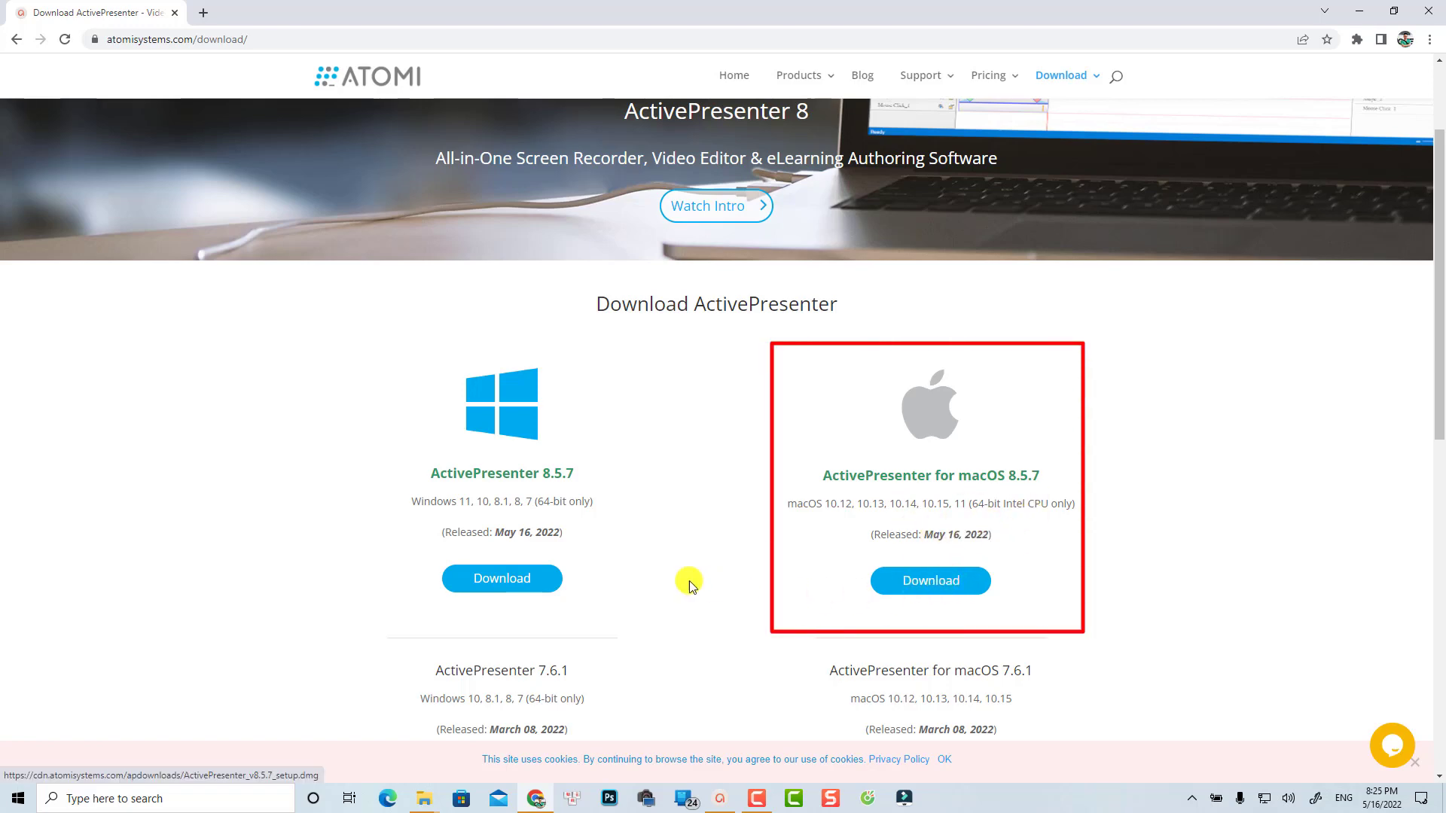
click(486, 578)
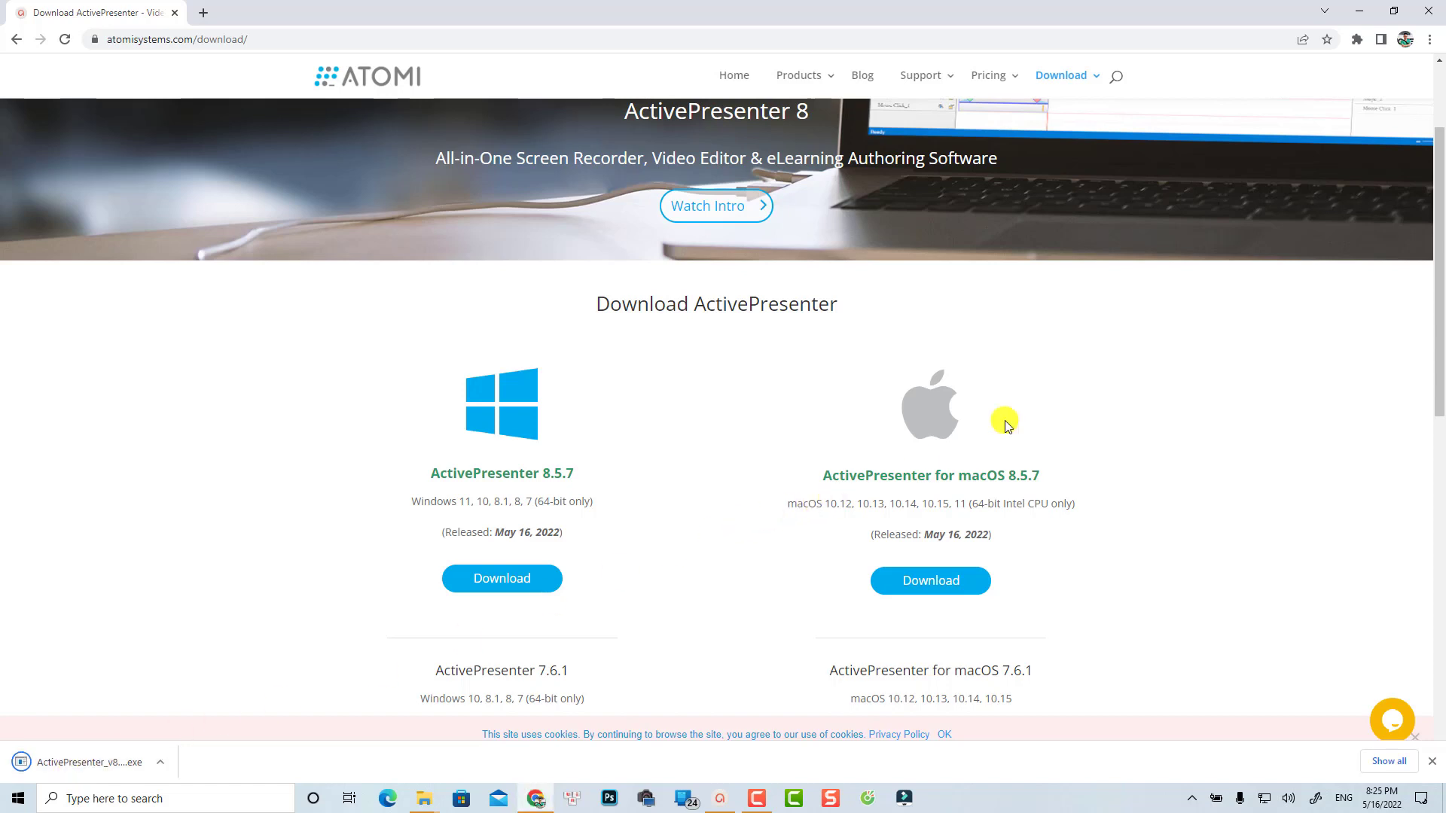
Step: Minimize Chrome, restore ActivePresenter and open its Start Page from the main menu
click(1360, 10)
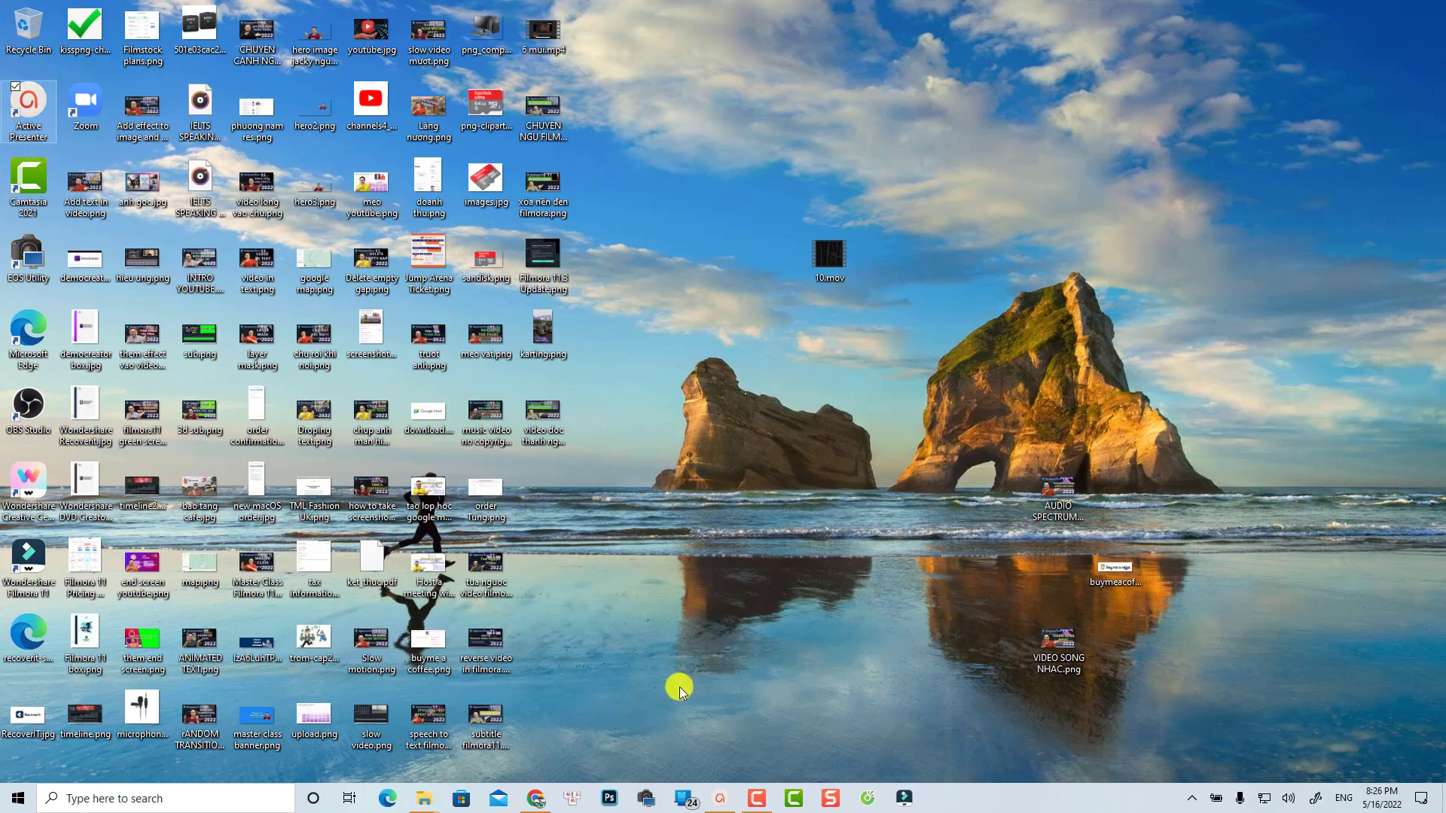
click(723, 800)
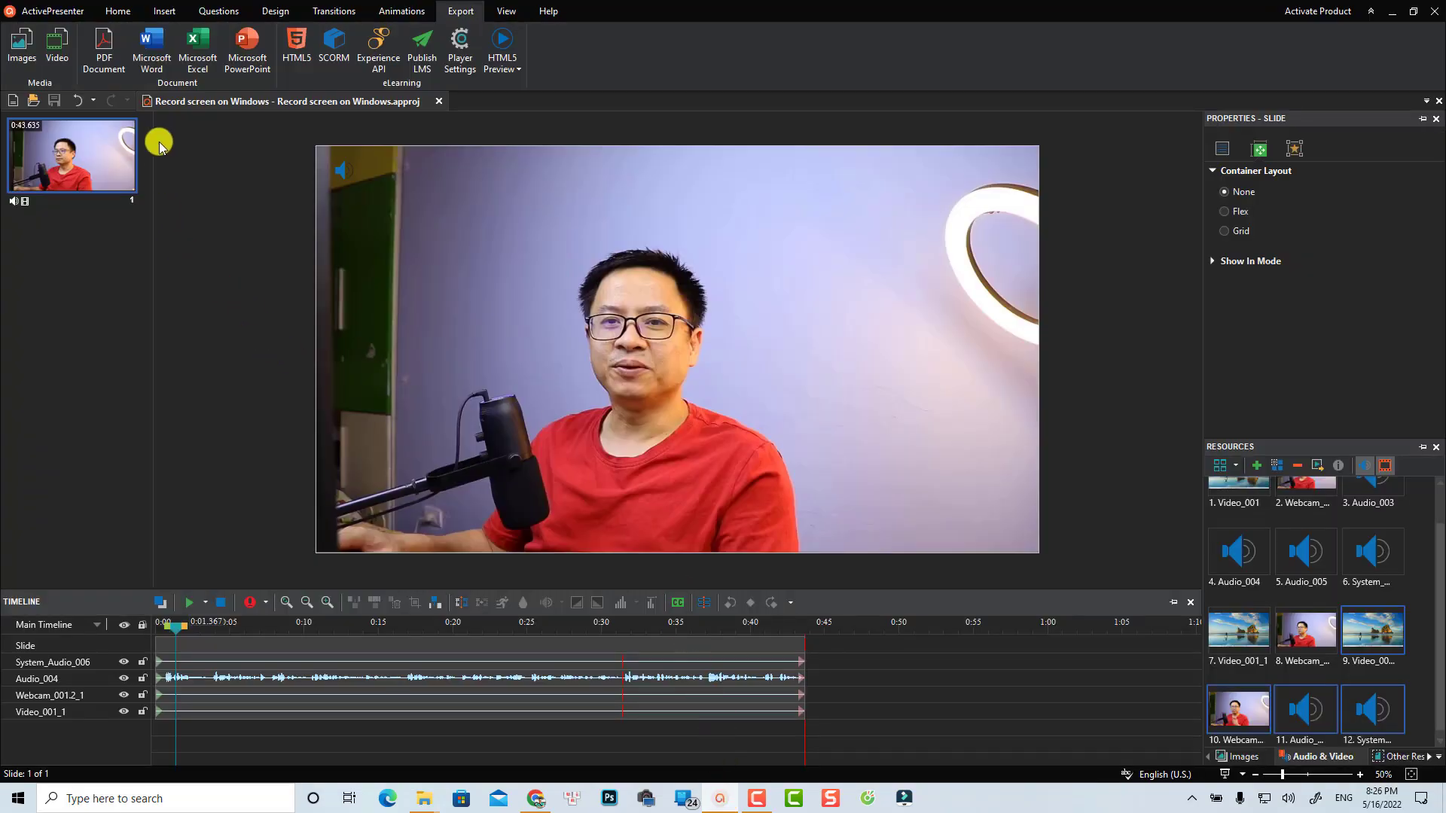
click(50, 12)
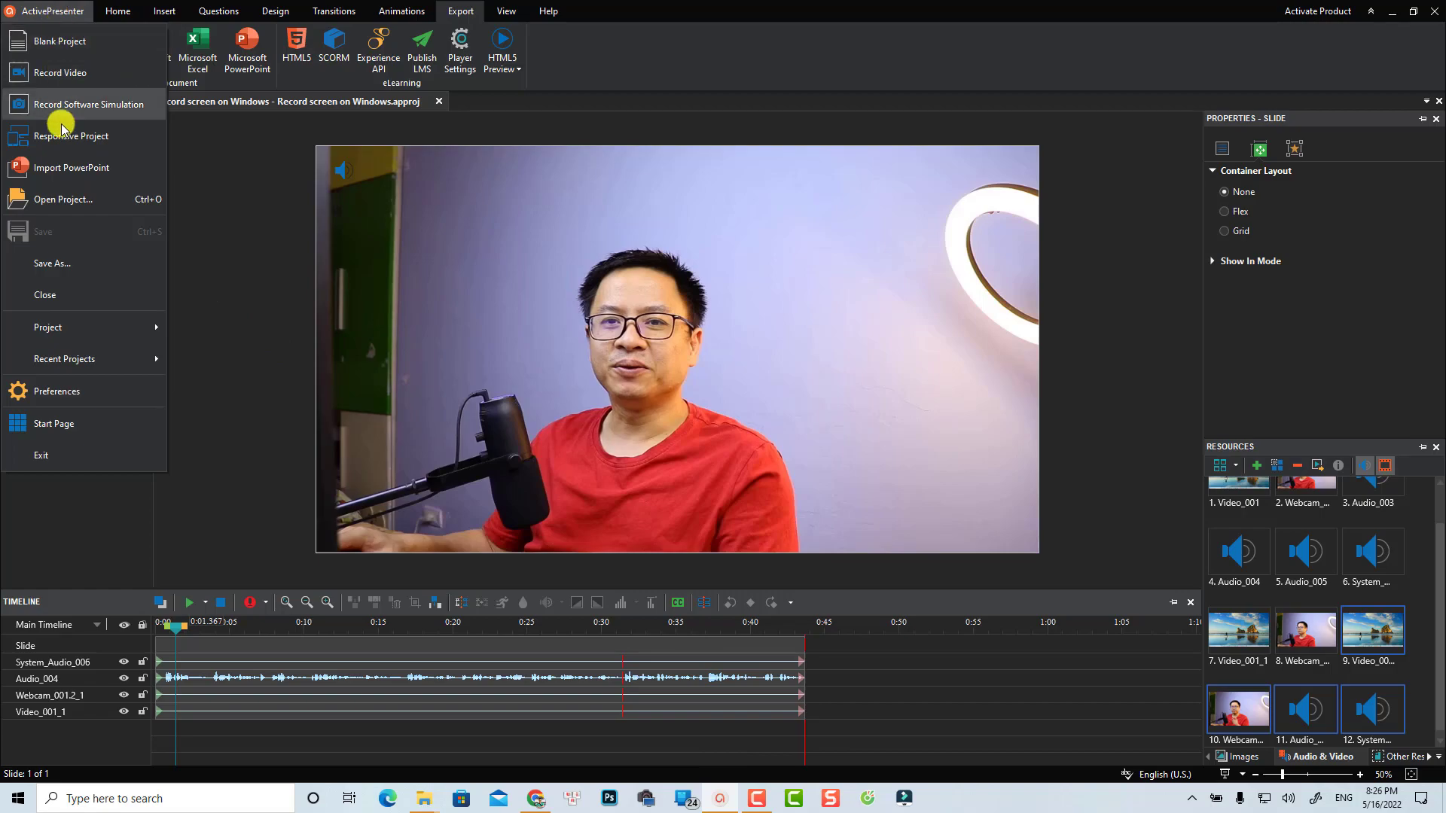
click(55, 419)
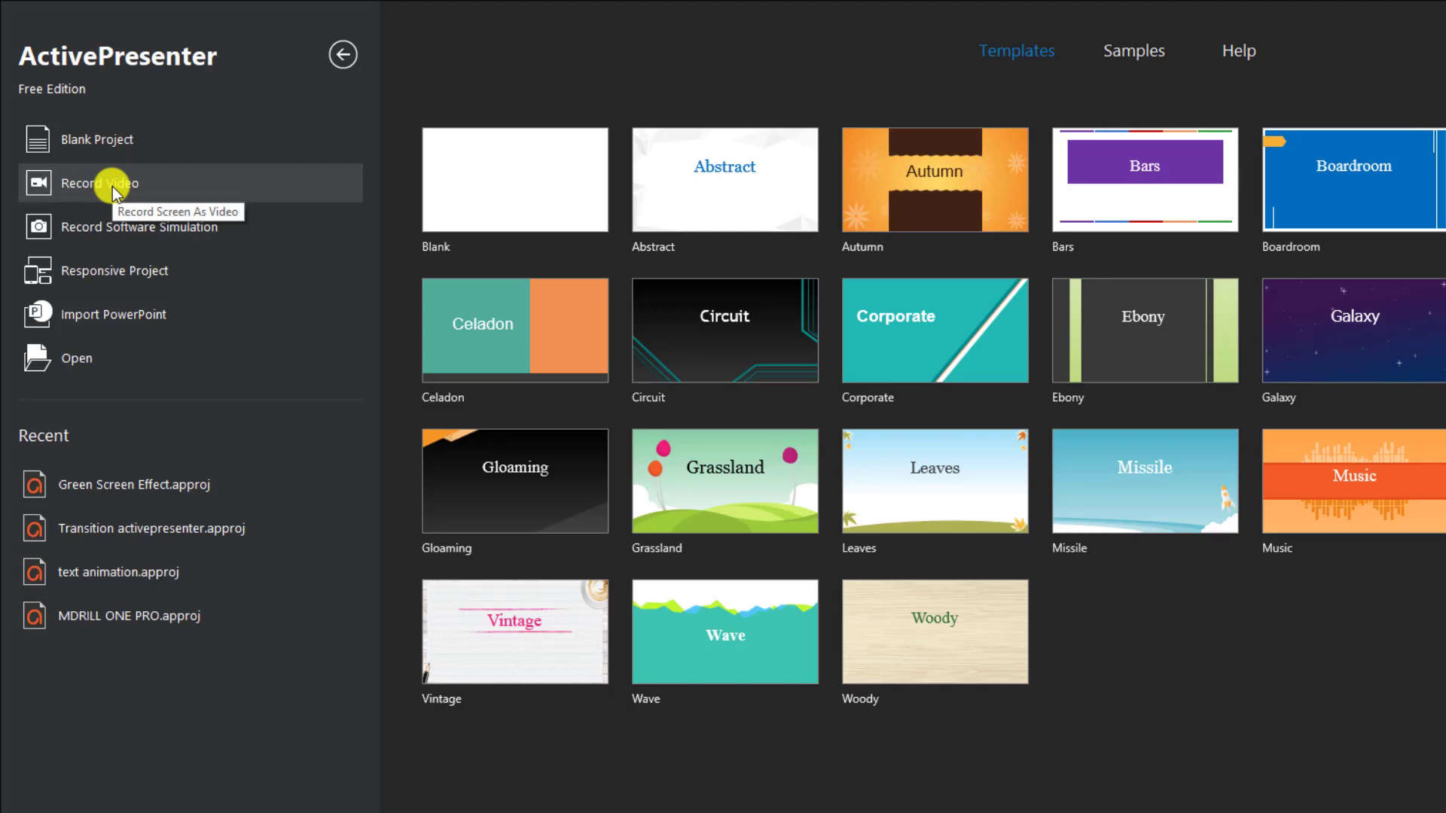
Step: Start a Record Video project and turn off Show desktop icons on the desktop
click(89, 187)
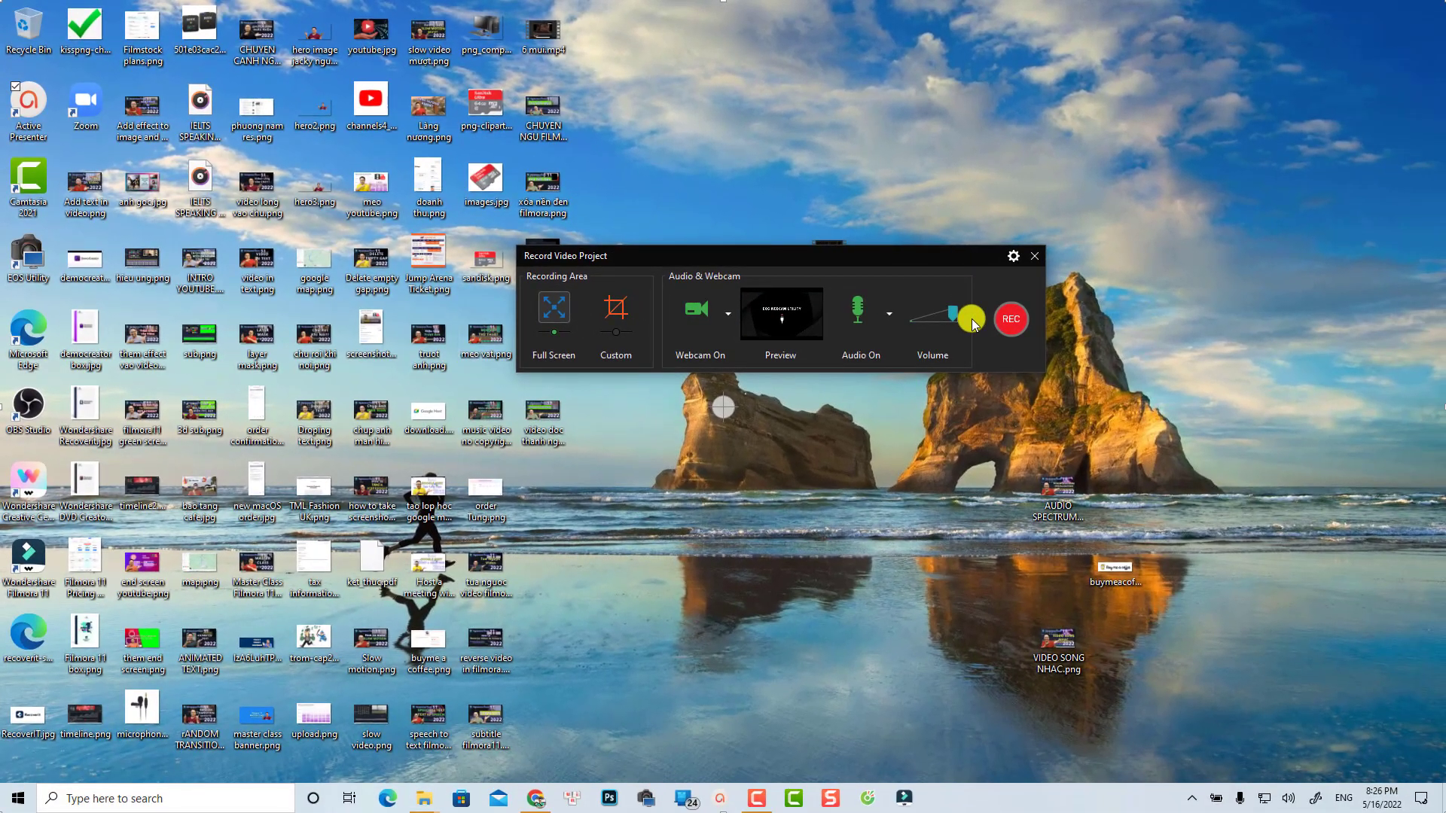
drag(875, 256, 992, 188)
right_click(995, 148)
mouse_move(975, 159)
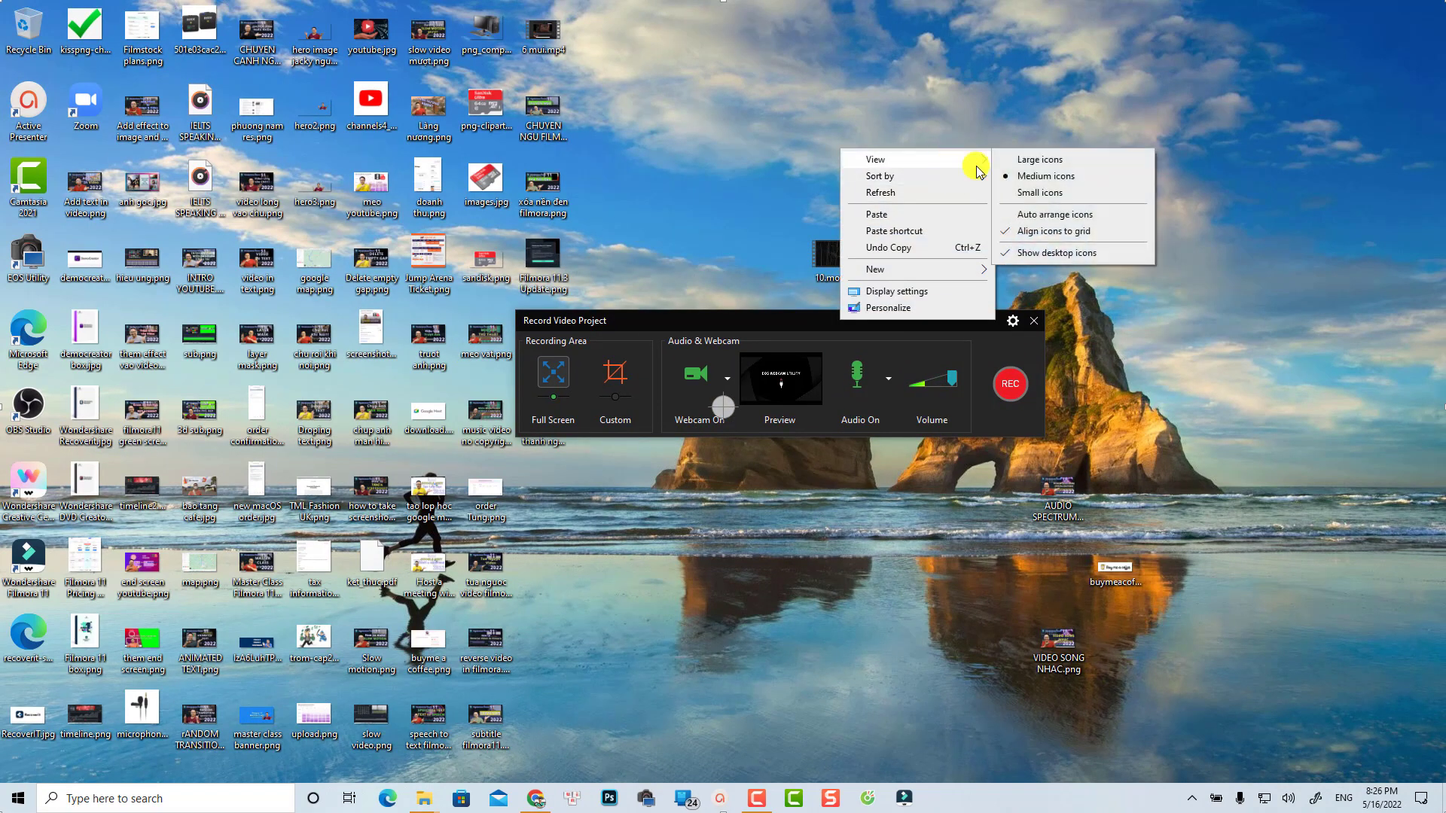
click(1040, 253)
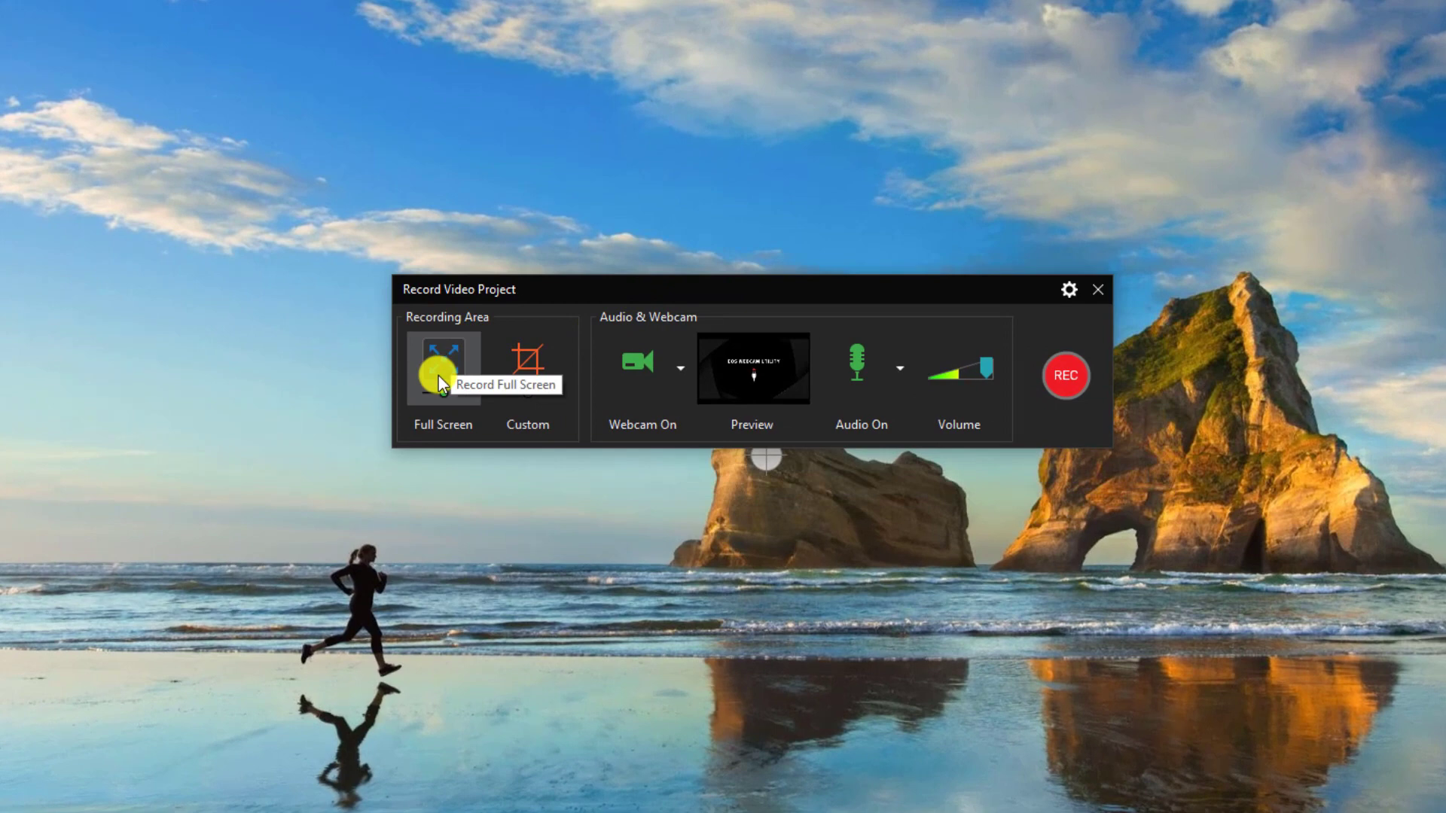
Step: Try a custom capture area, moving and resizing it, then settle on Full Screen
click(527, 360)
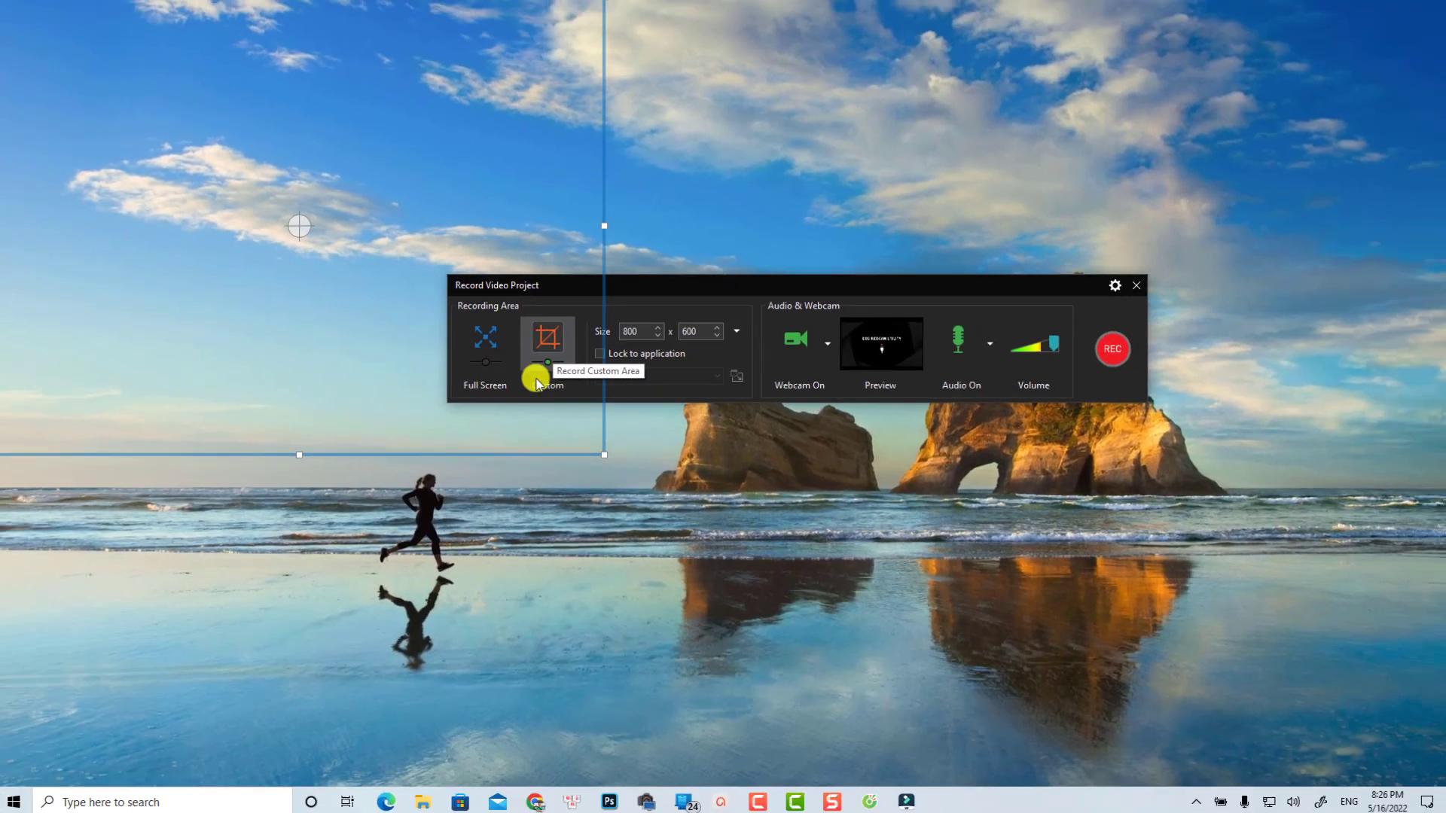
drag(302, 229, 484, 383)
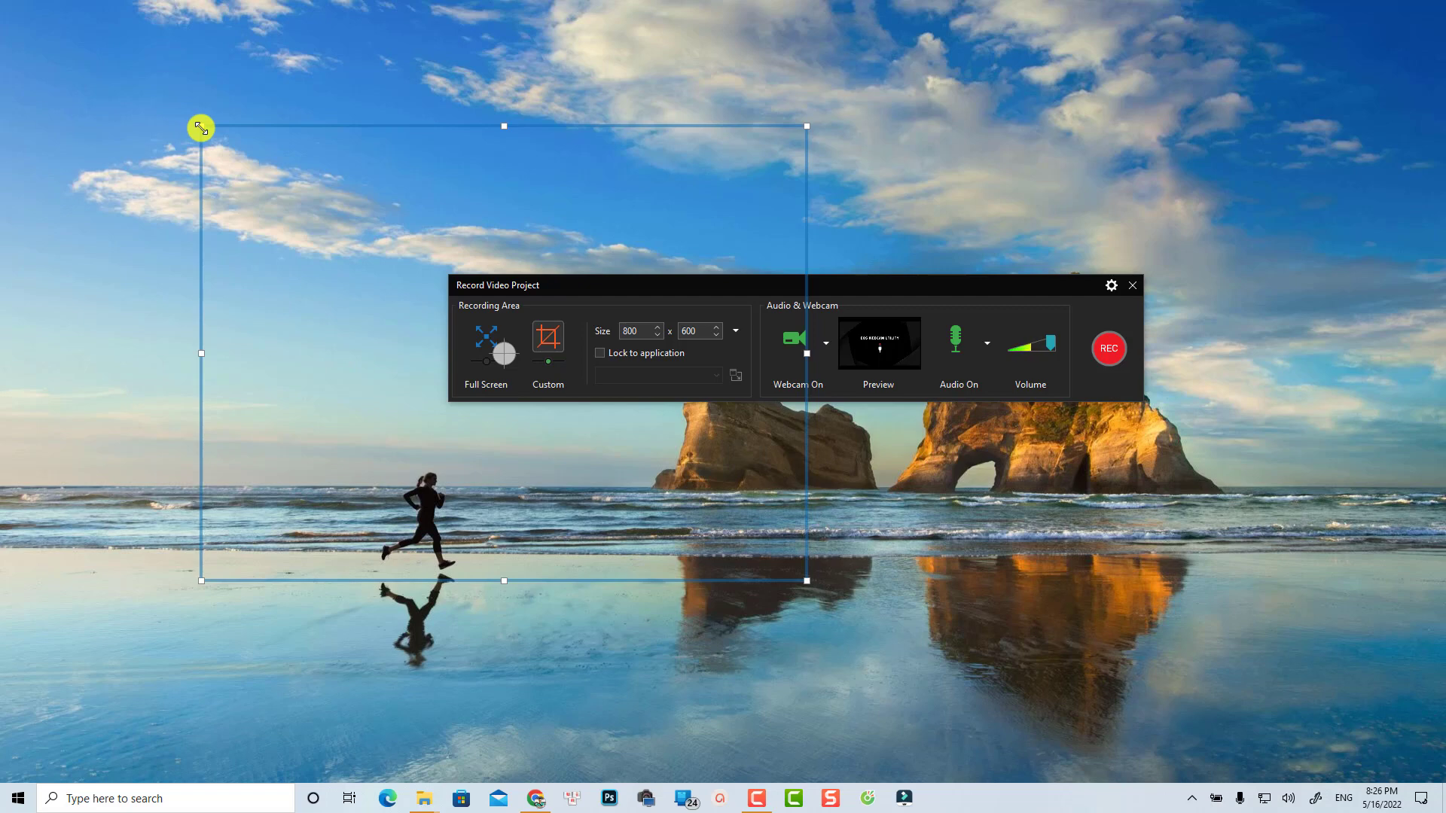
drag(201, 128, 104, 66)
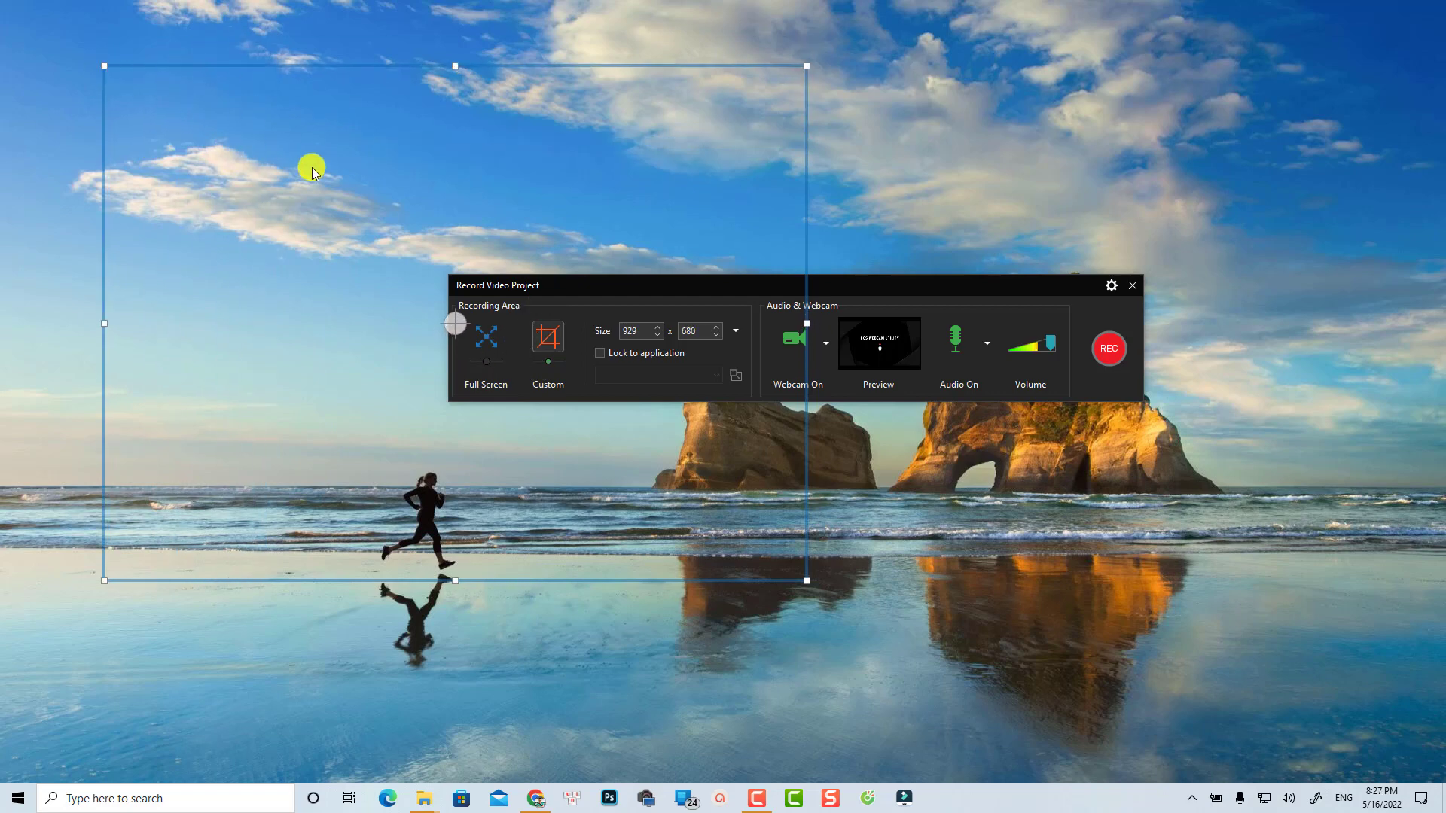
click(490, 345)
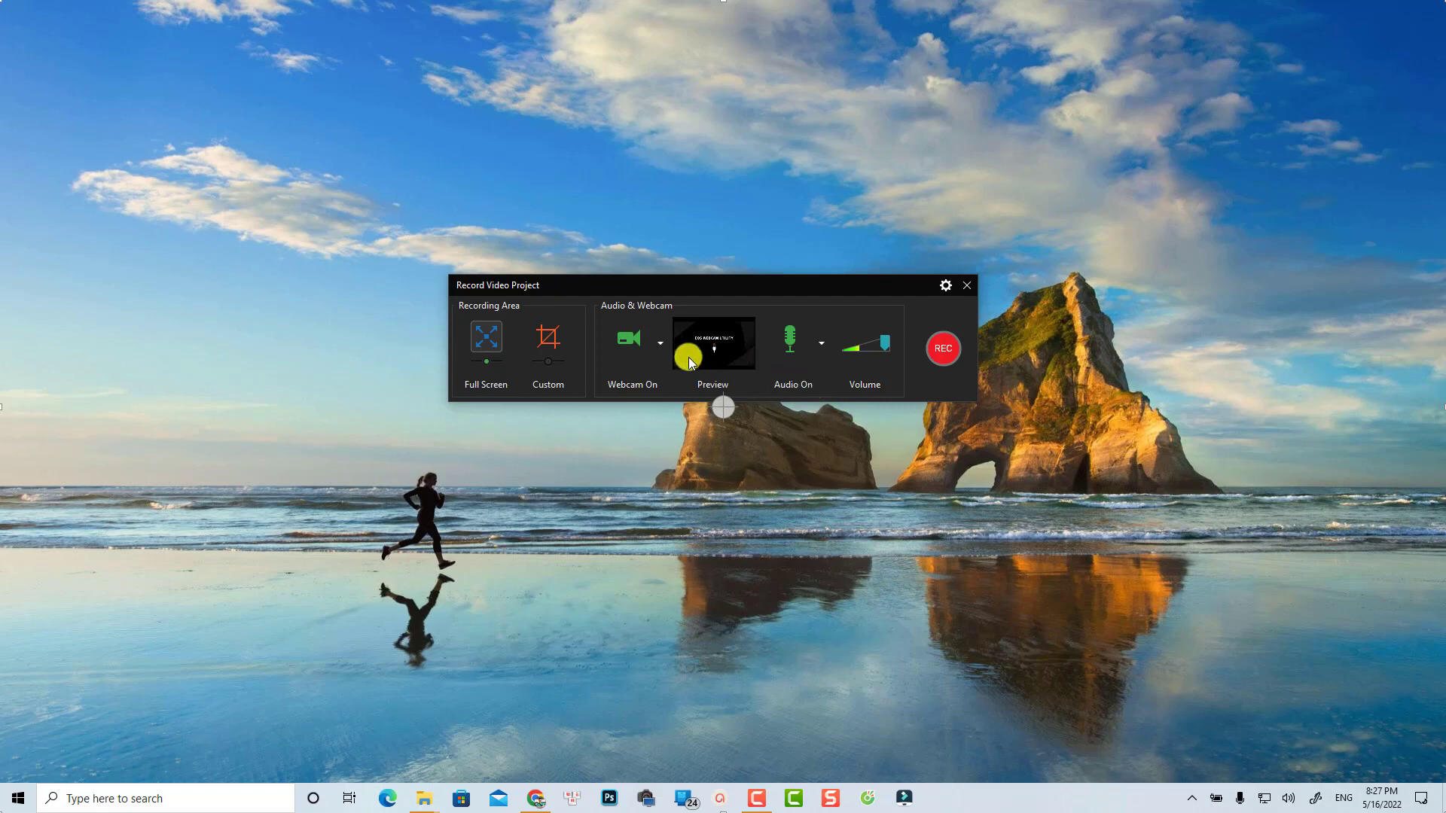
Step: Toggle the webcam off and on, try Integrated Webcam, then reselect EOS Webcam Utility
click(635, 347)
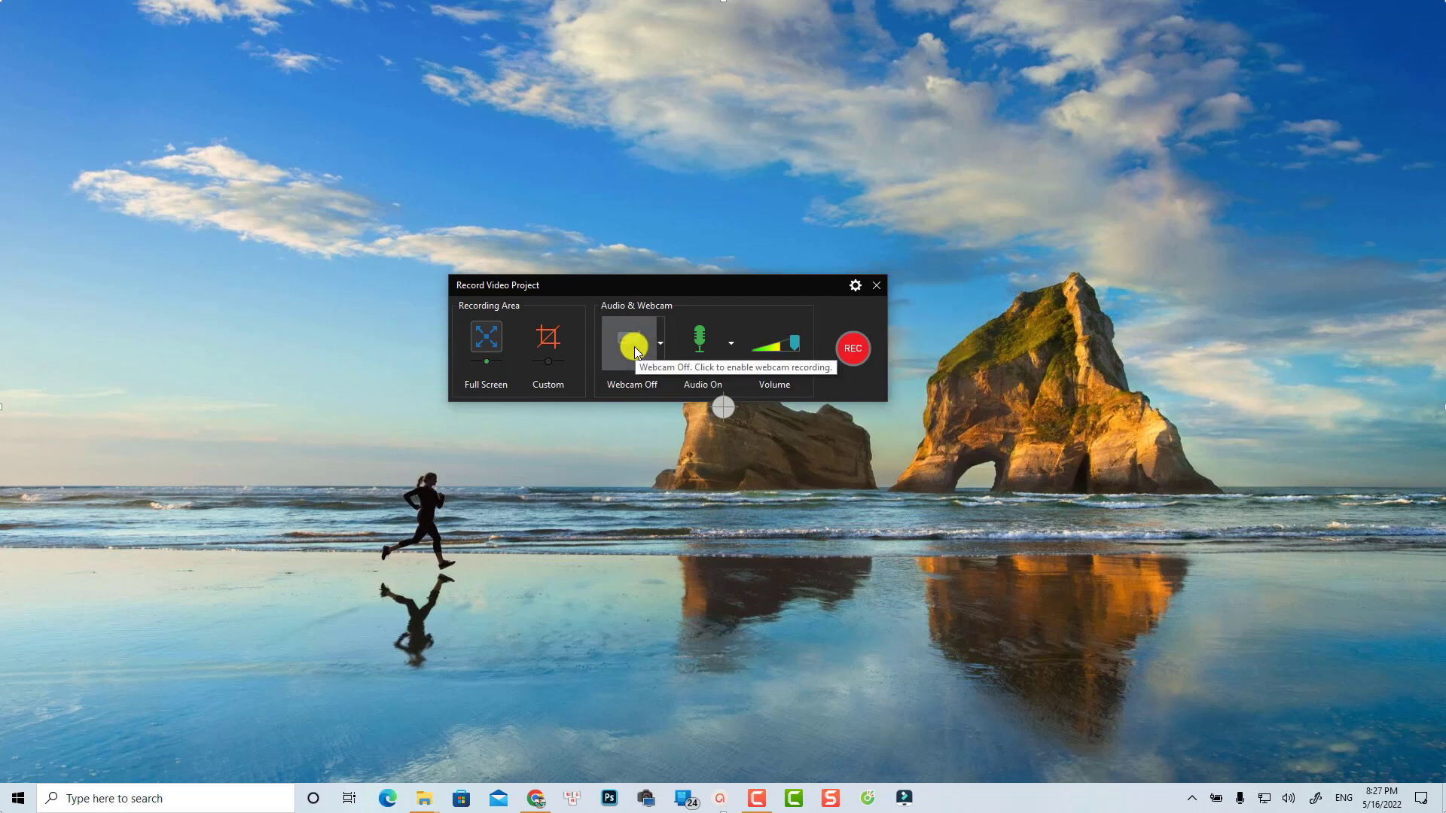
click(634, 346)
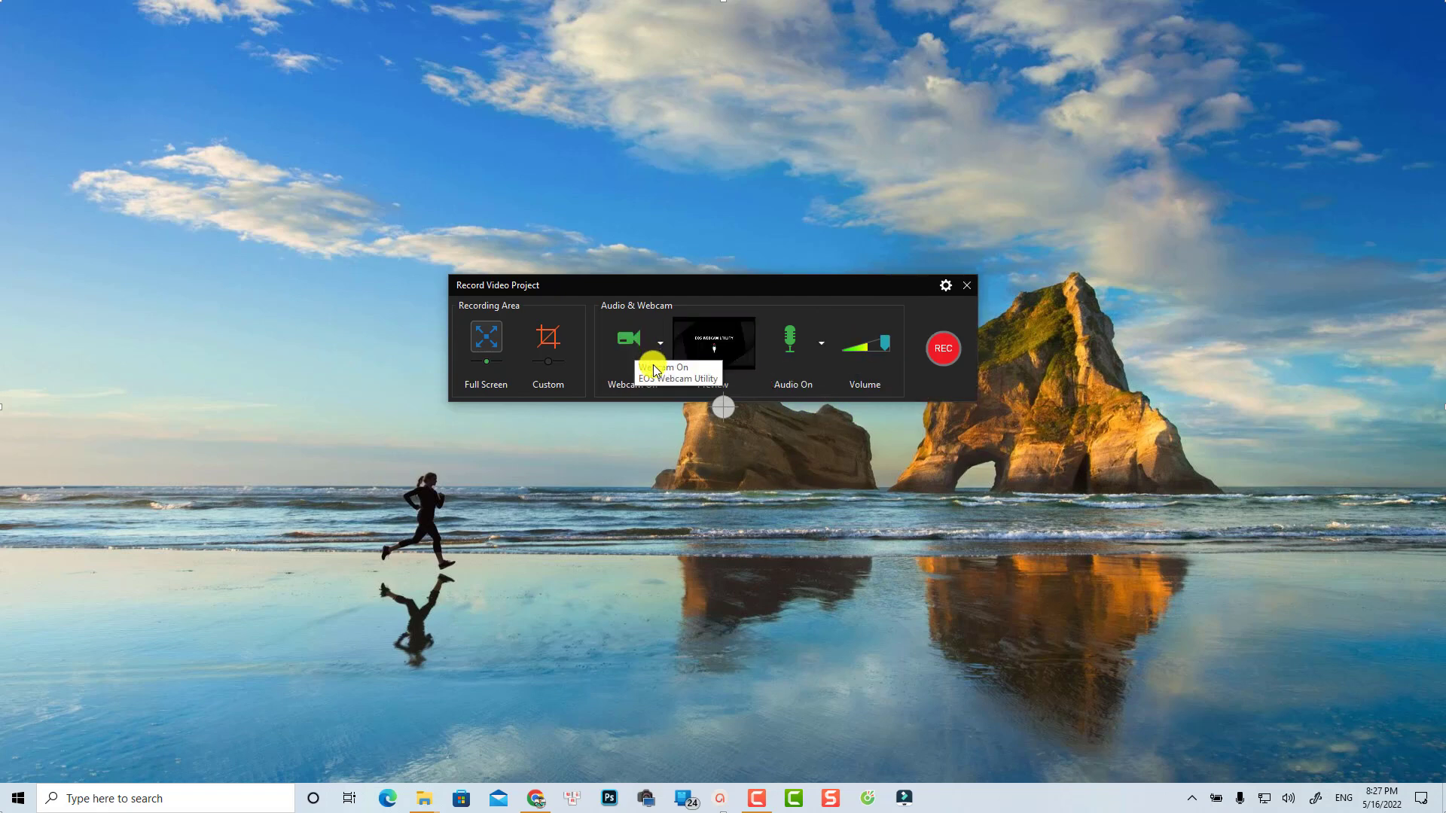
click(662, 348)
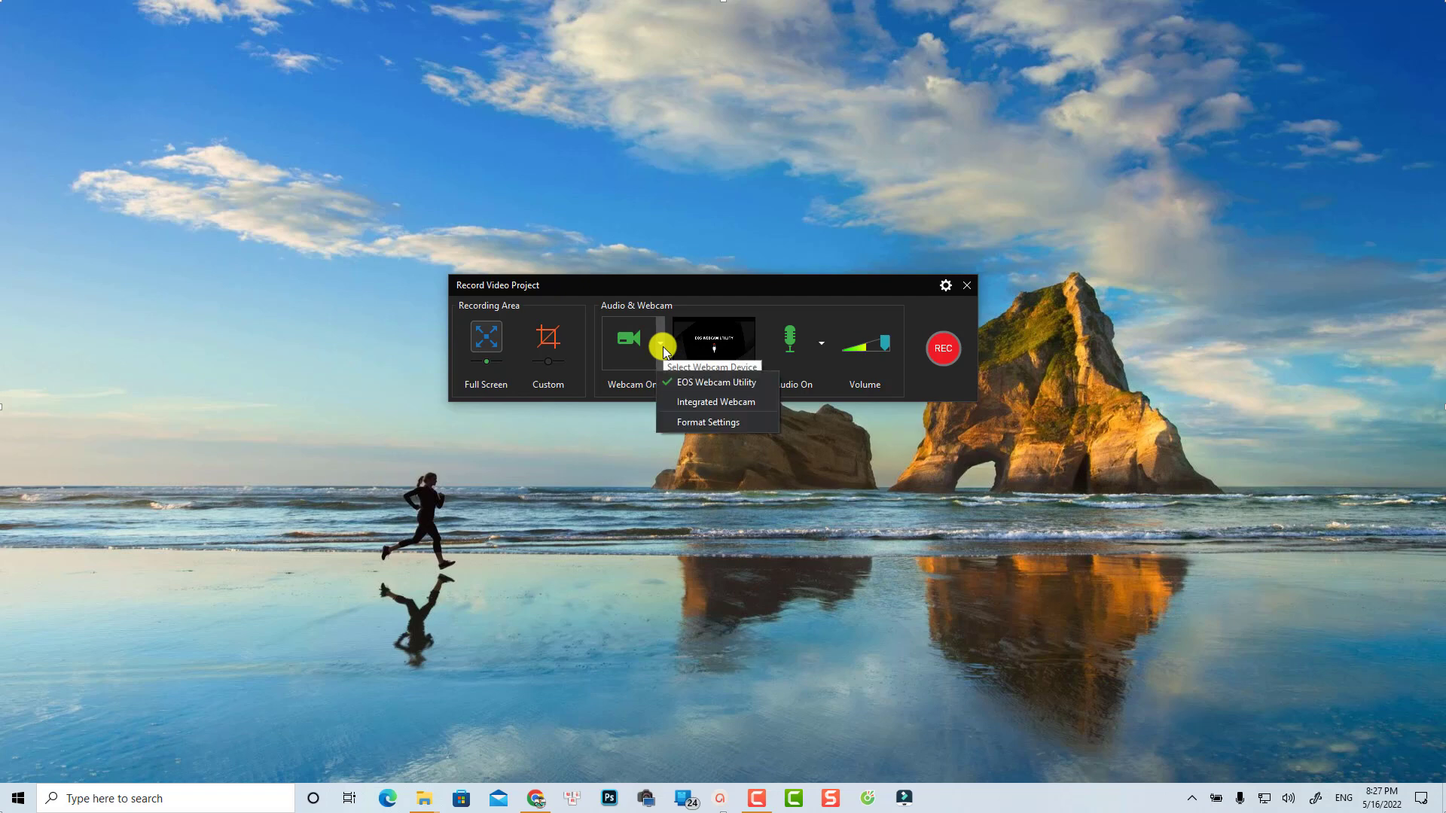
click(675, 404)
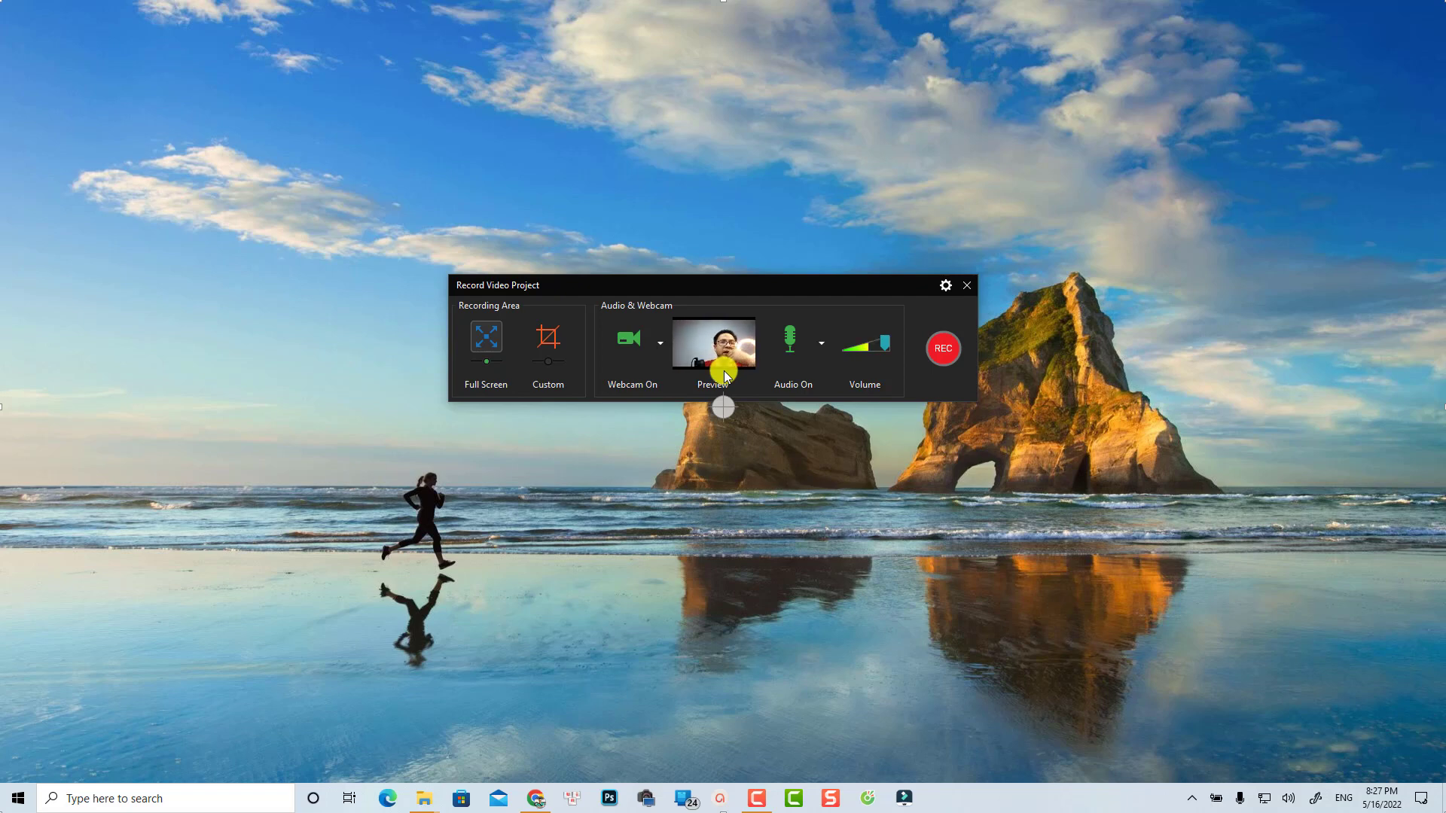
click(660, 345)
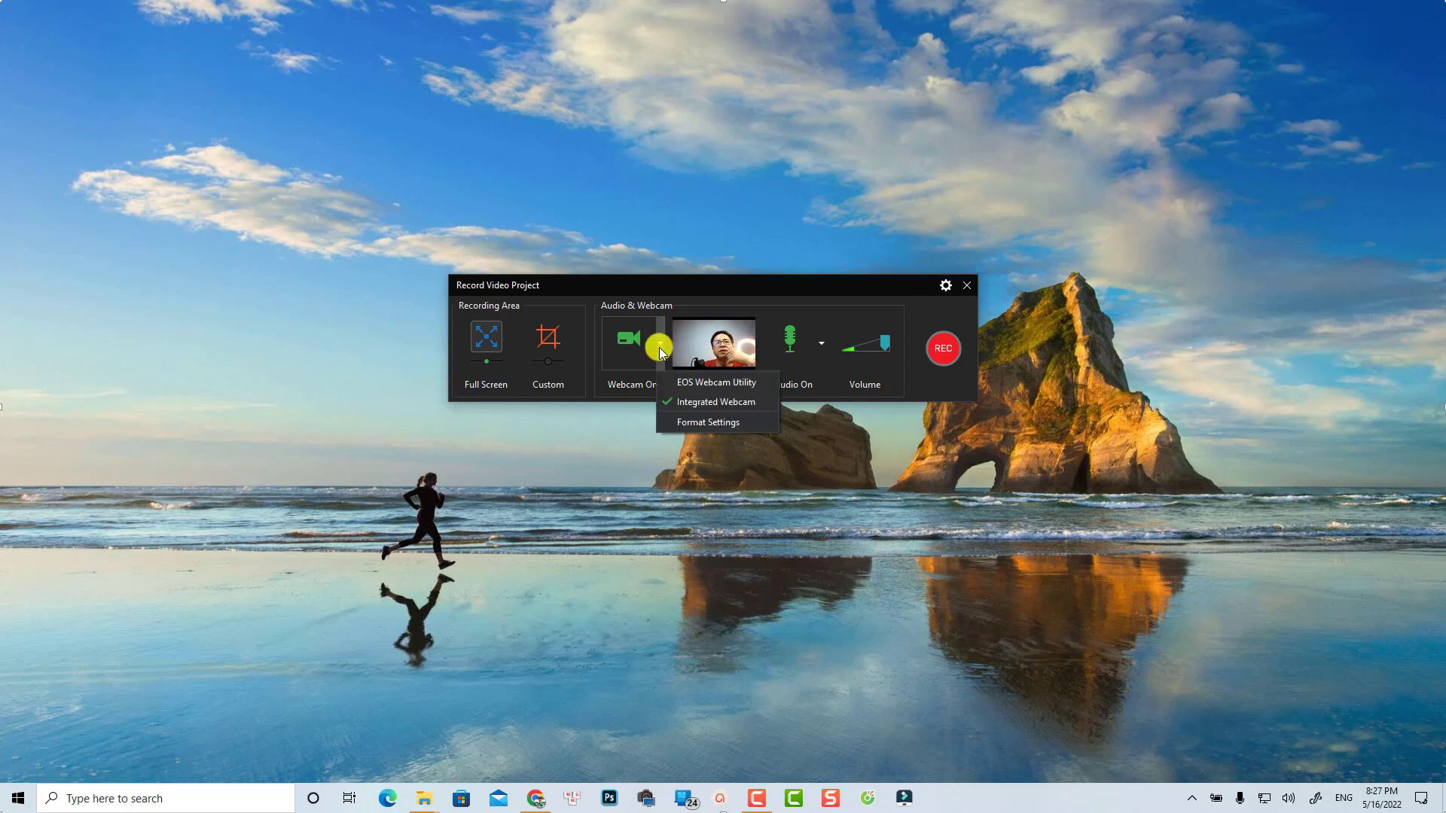
click(671, 385)
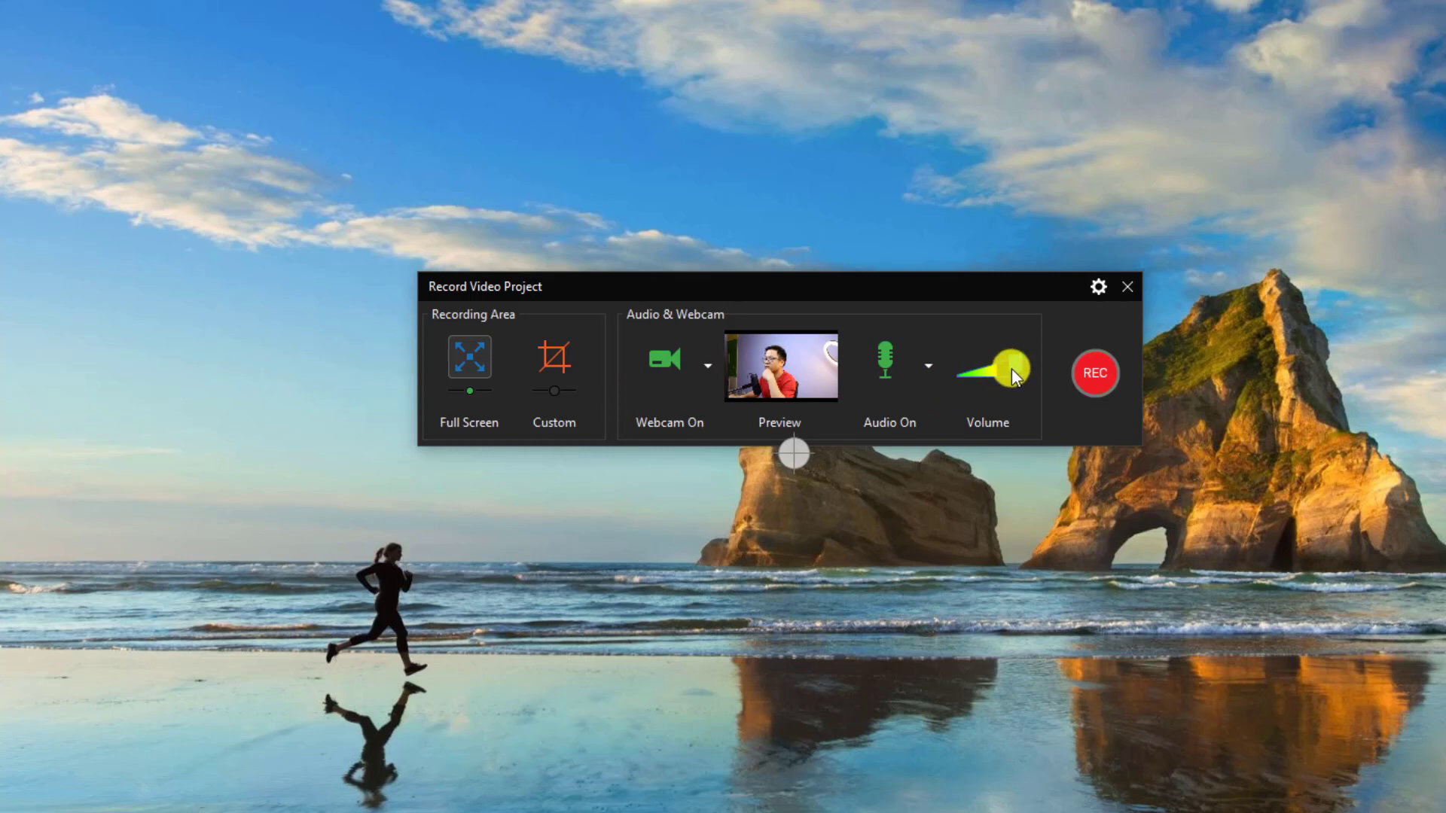
Step: Check the Thronmax MDrill One Pro microphone and Realtek headphone system audio, then open the recorder settings menu
click(928, 366)
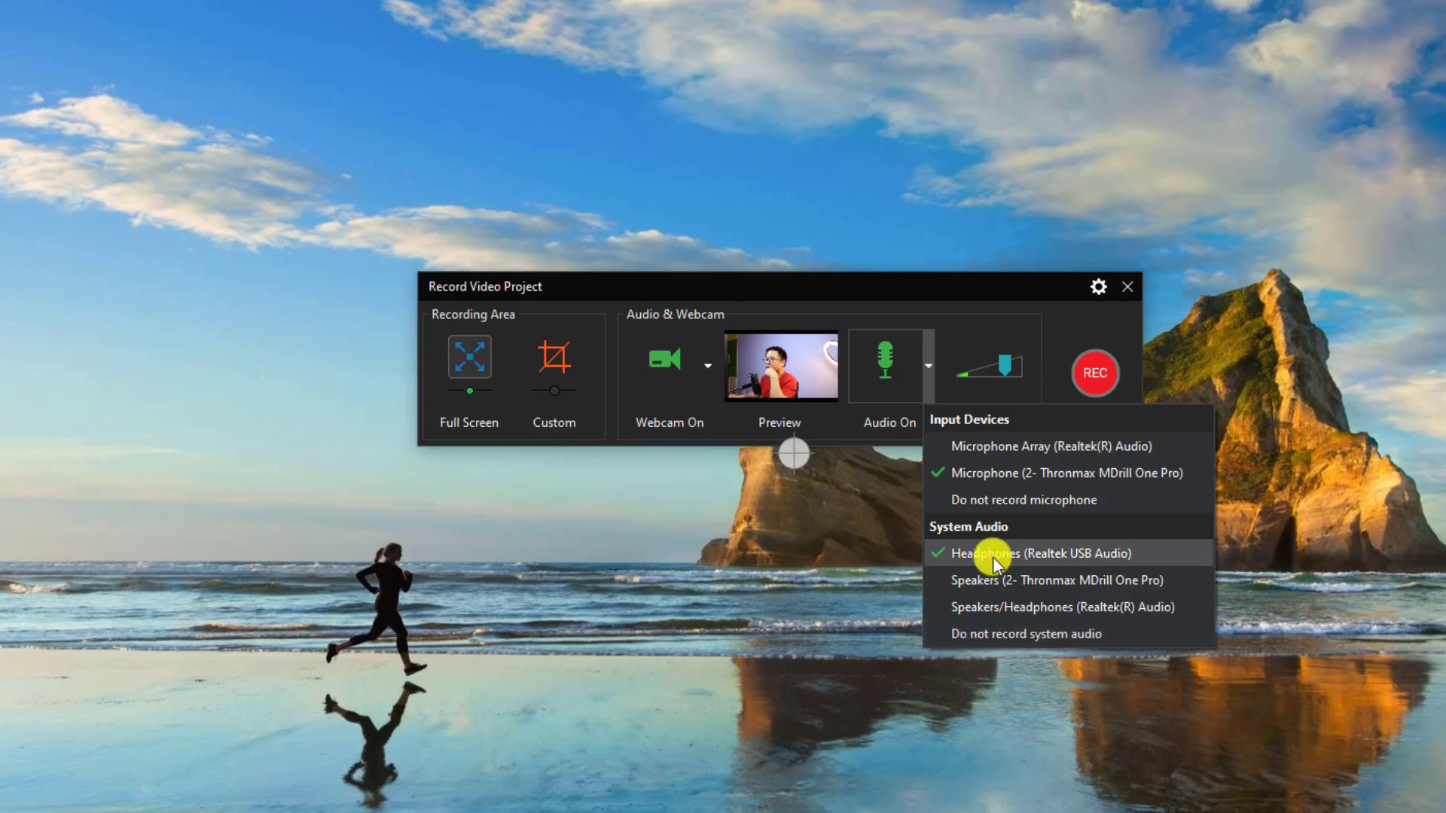
click(866, 280)
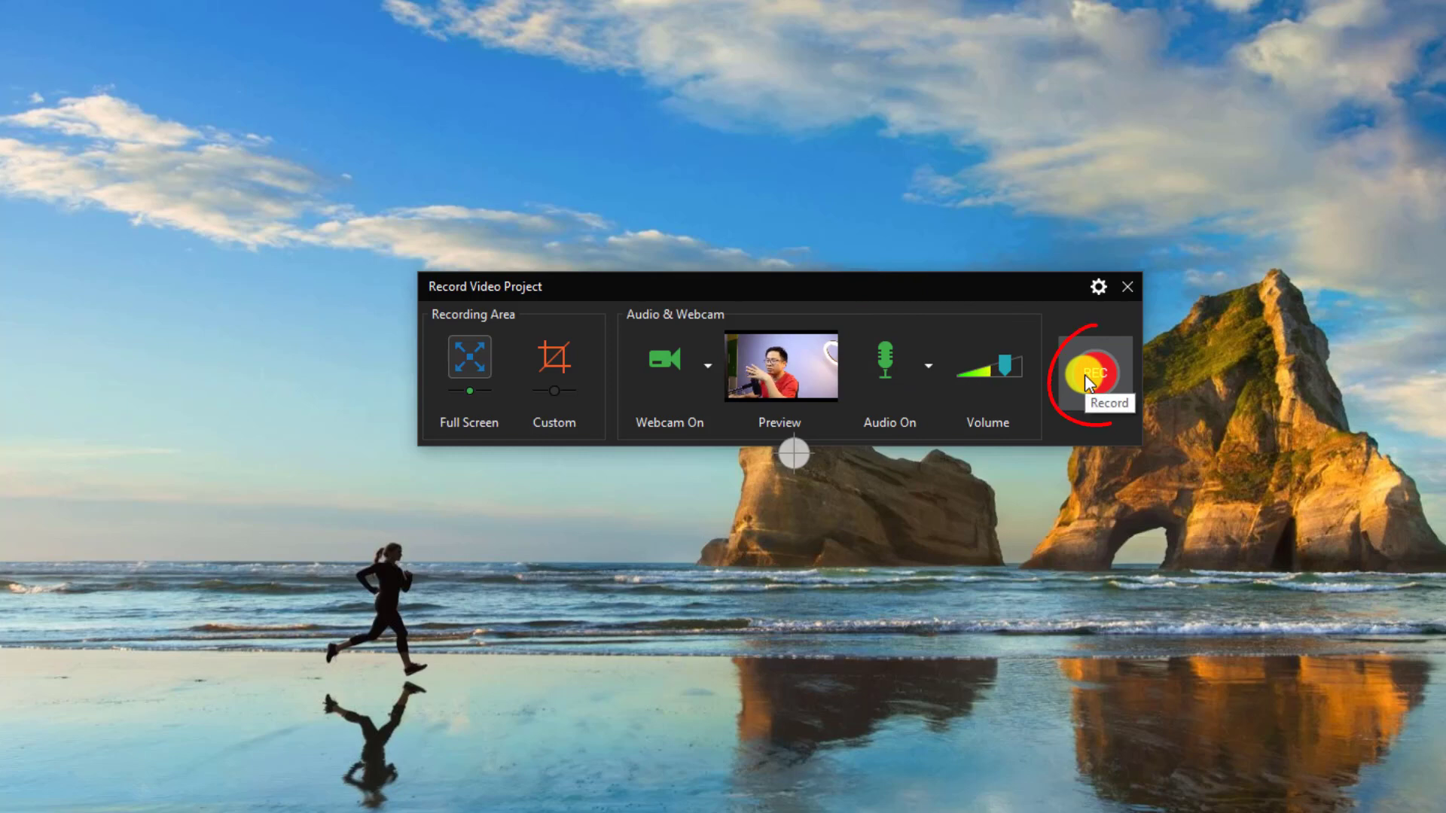
click(1093, 290)
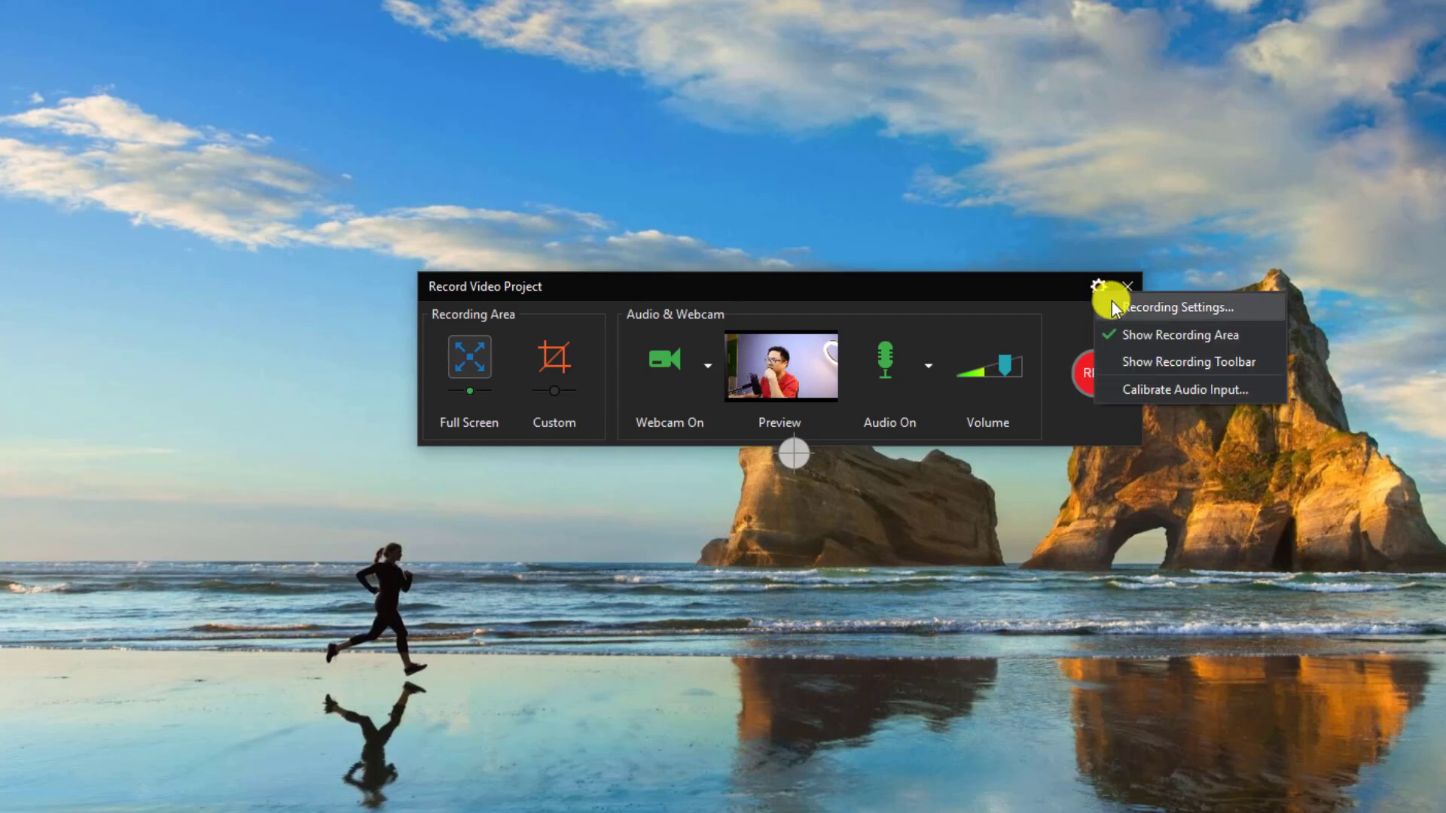
Step: Review hotkeys (Stop Ctrl+End, Cancel Ctrl+Alt+C), keep Cursor Effects on, and save the settings
click(1144, 307)
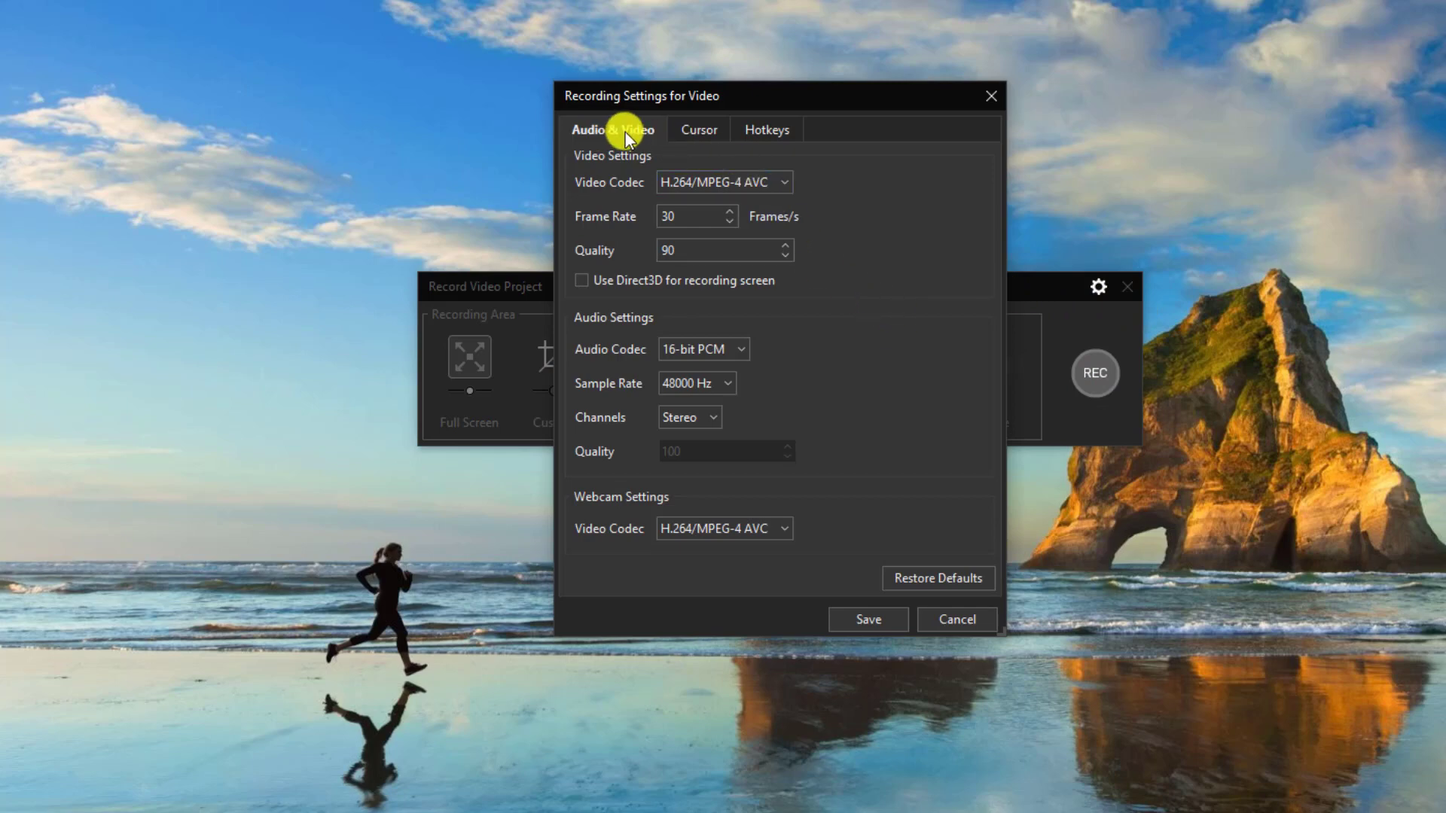
click(681, 131)
click(752, 131)
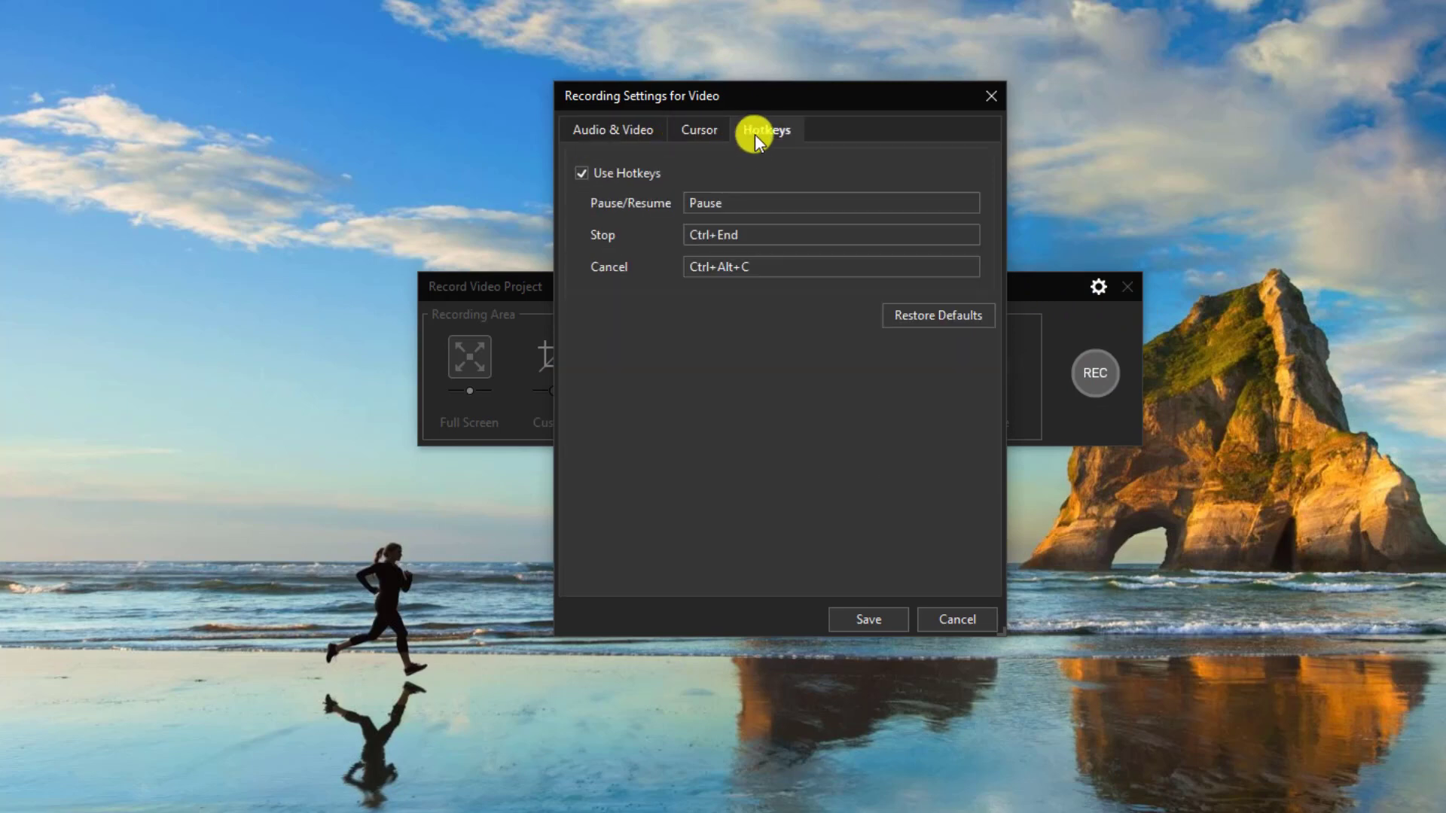
click(708, 237)
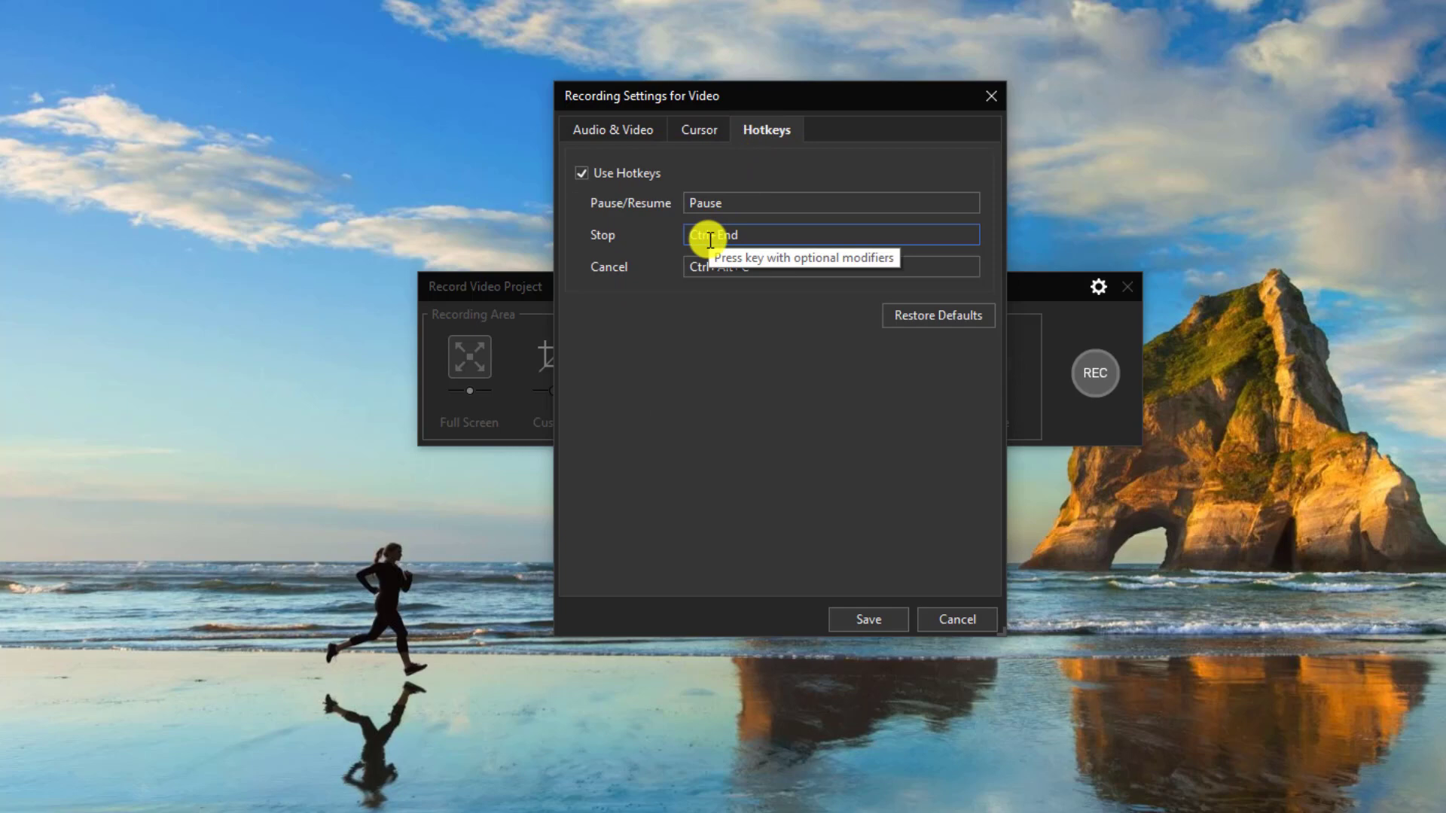
click(696, 133)
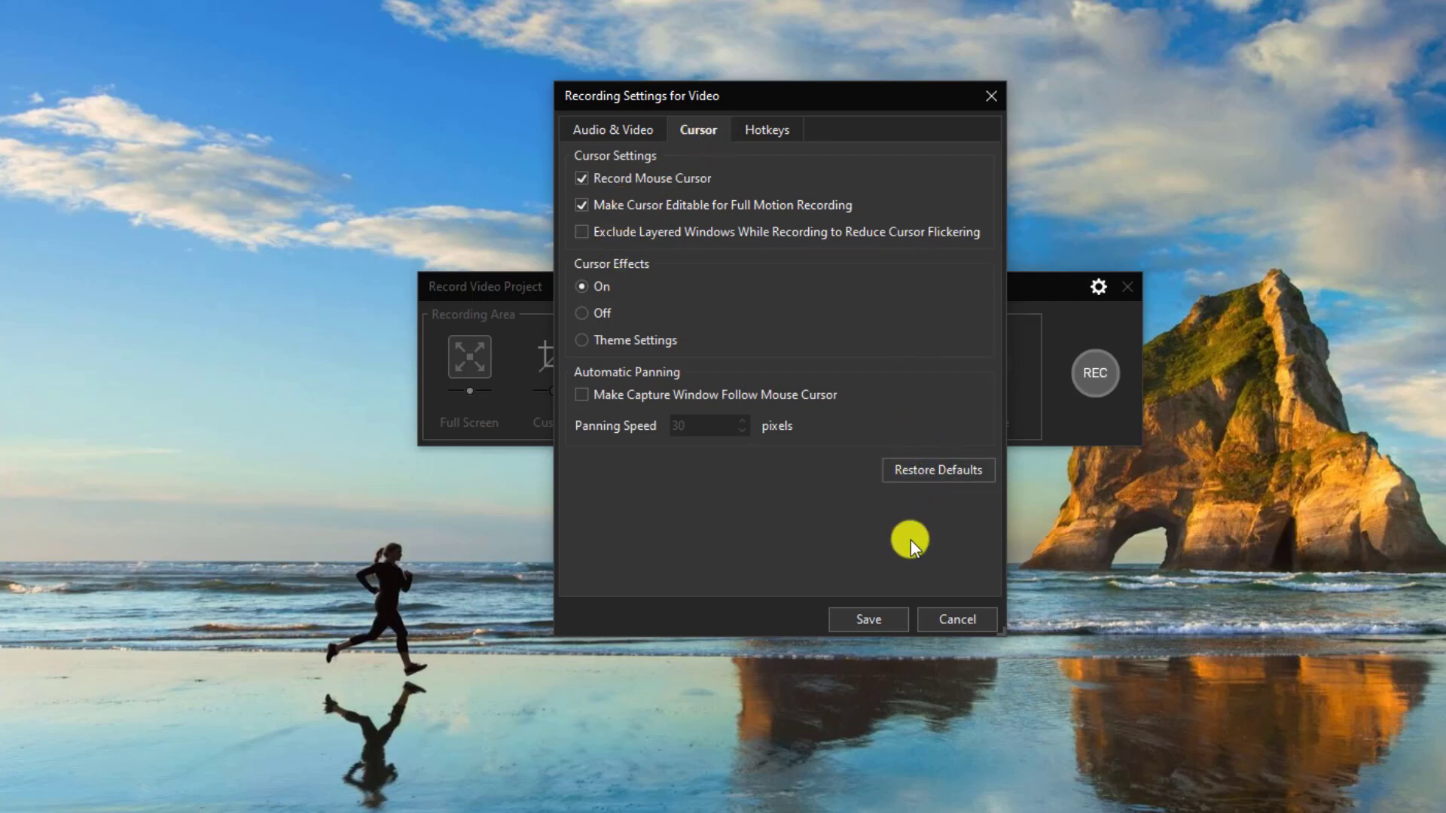
click(842, 621)
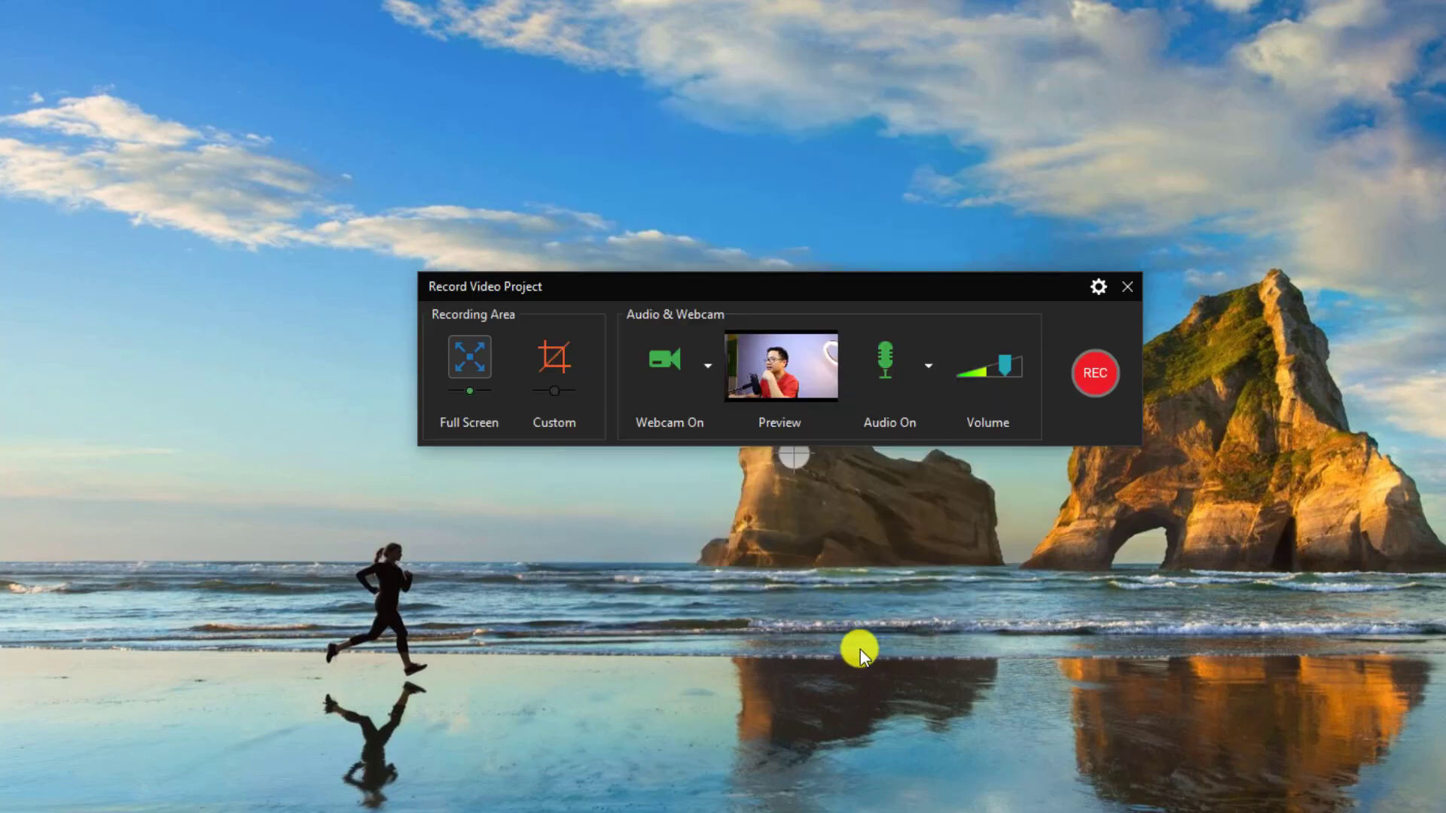
Step: Start the full-screen recording with the red REC button
click(1087, 372)
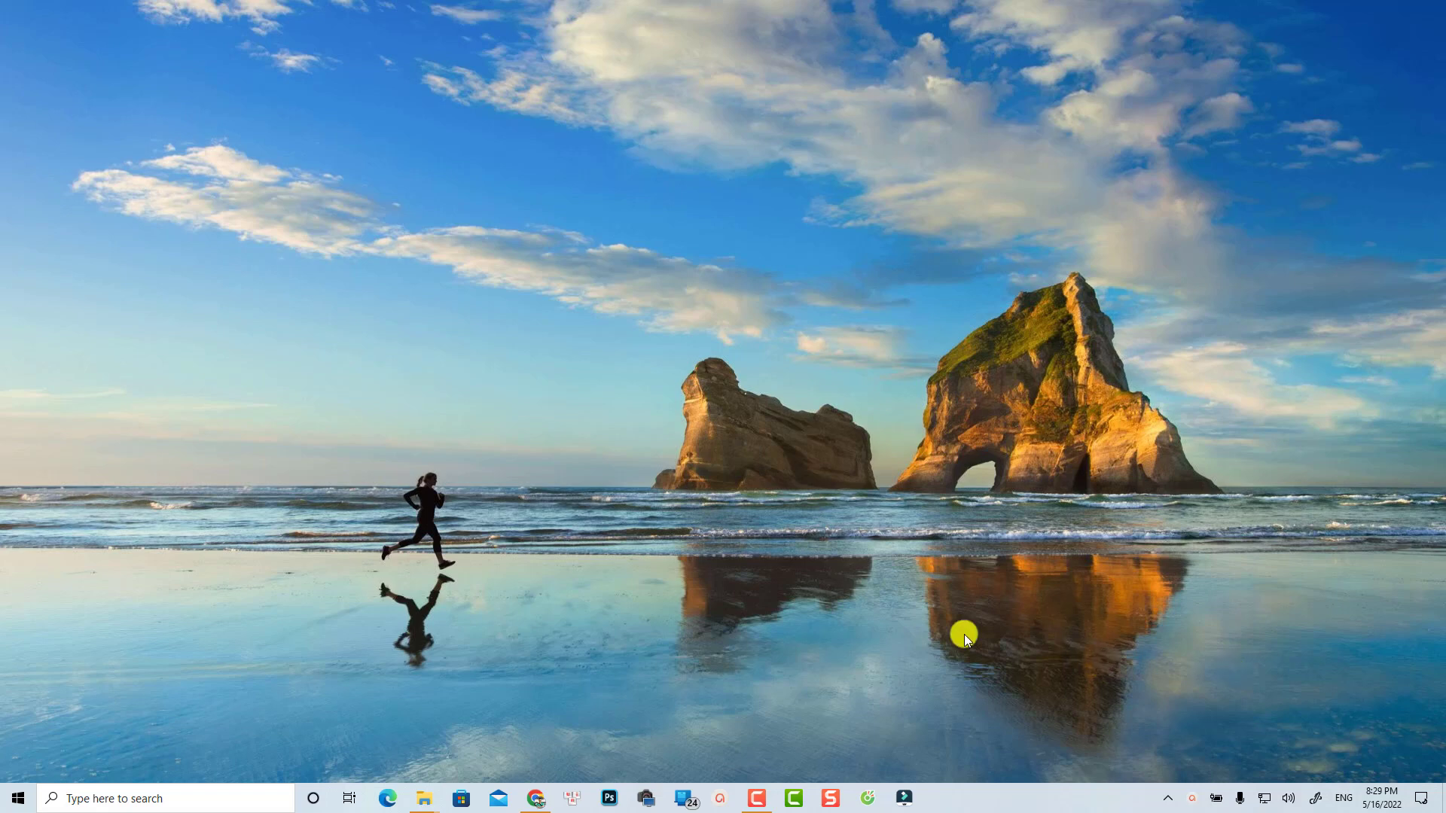
Step: Refresh the desktop, then go from the Atomi Systems home page to the ActivePresenter download page
right_click(554, 363)
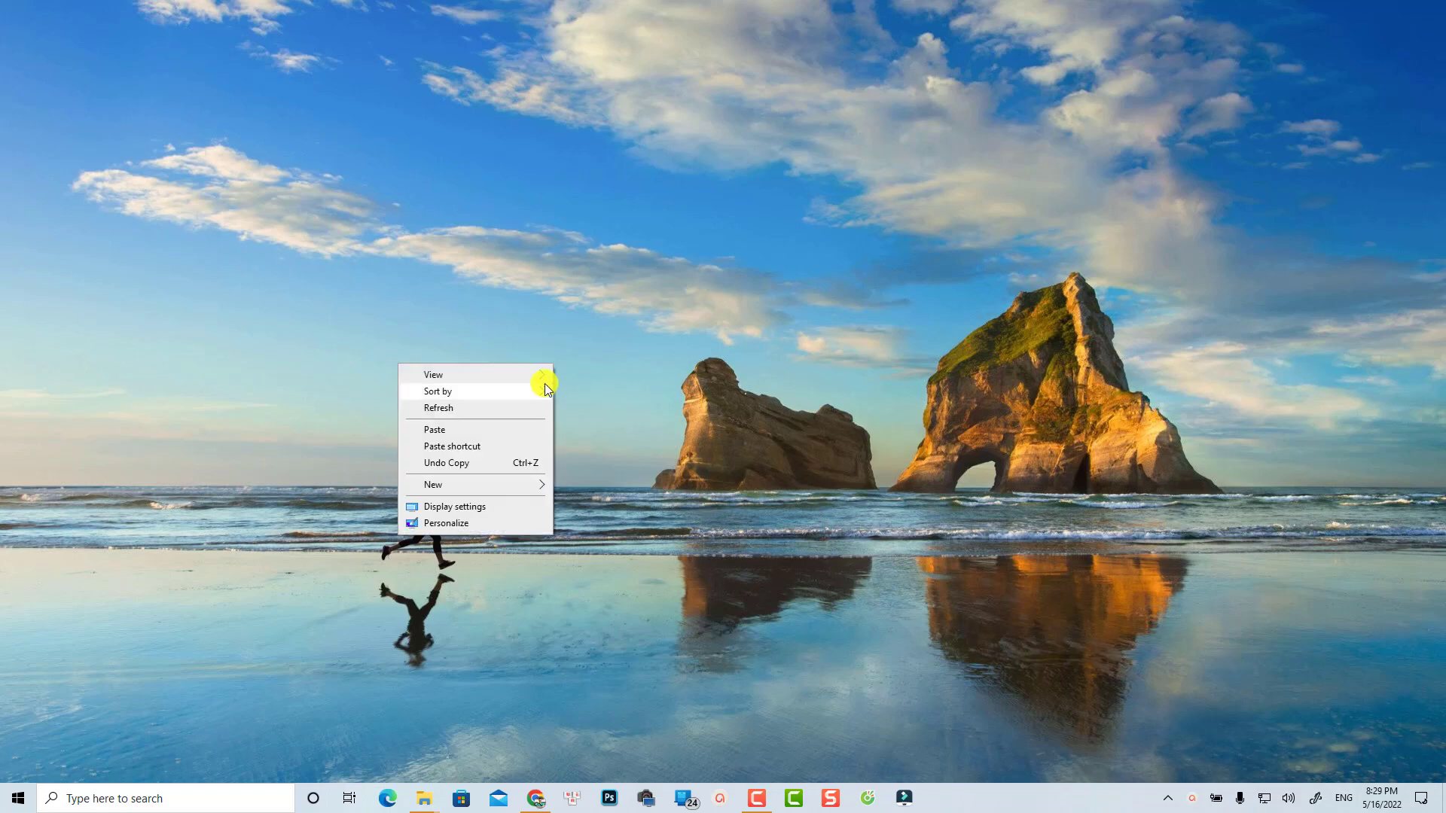
click(461, 405)
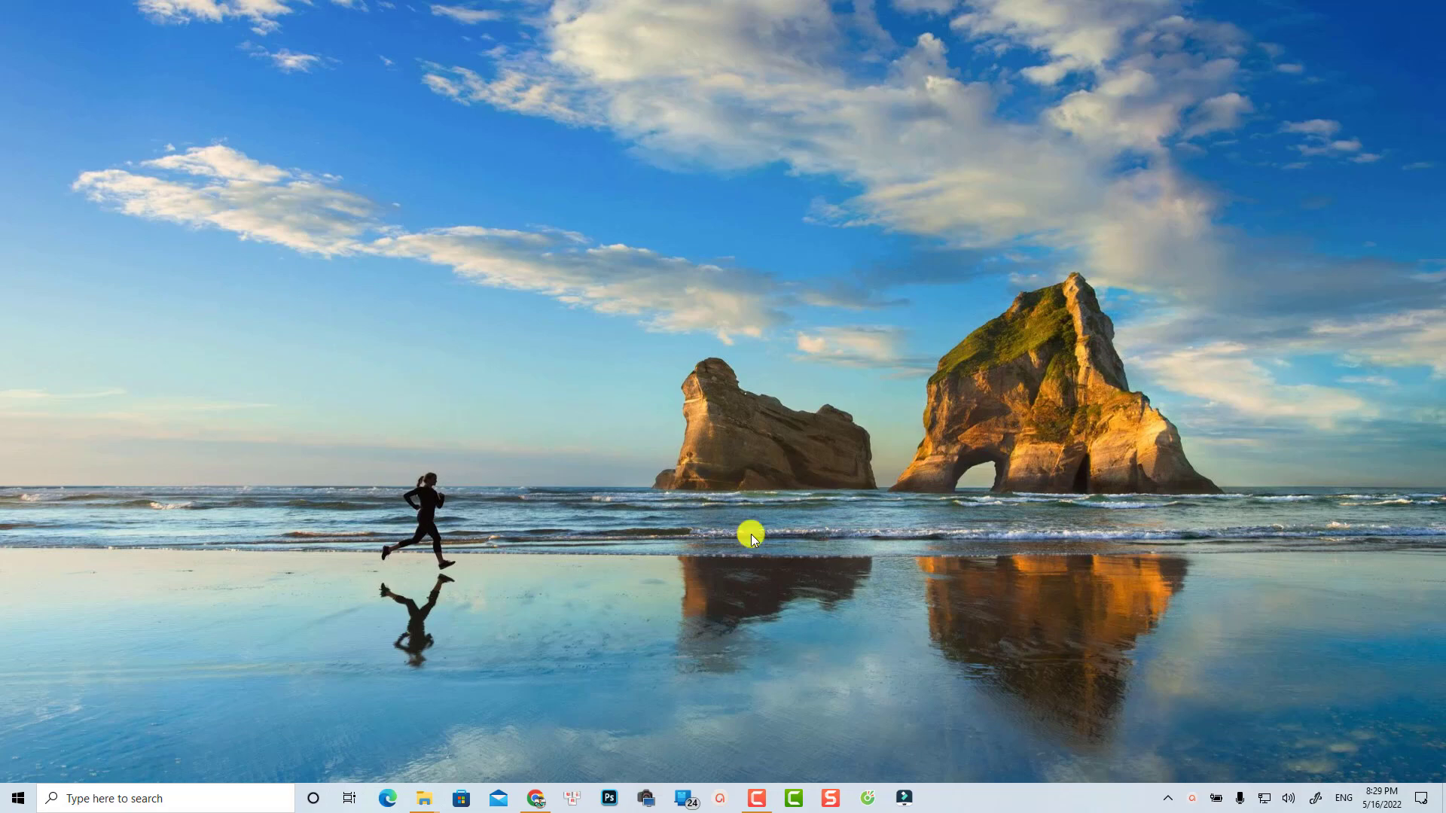
click(532, 800)
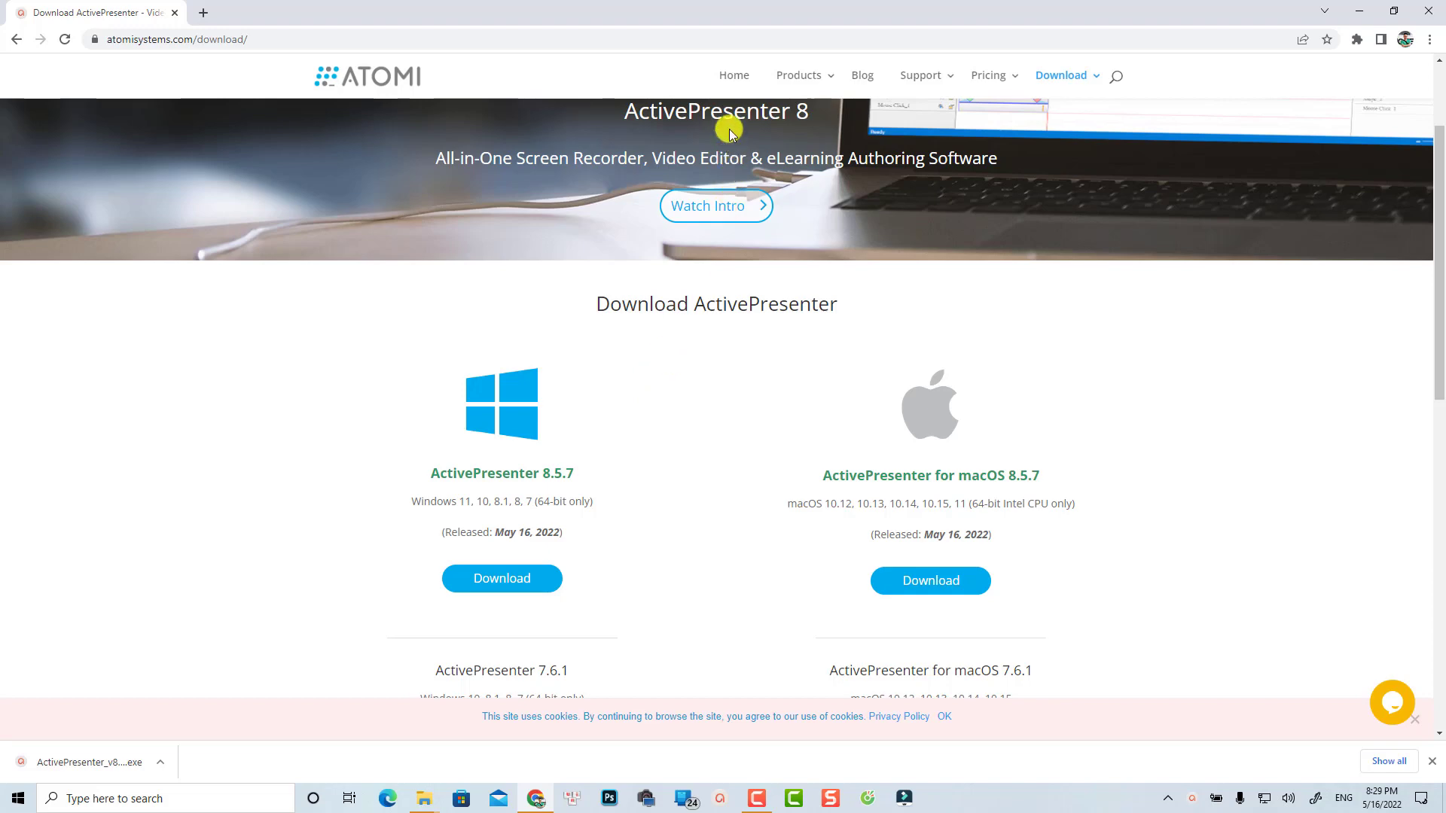
click(728, 77)
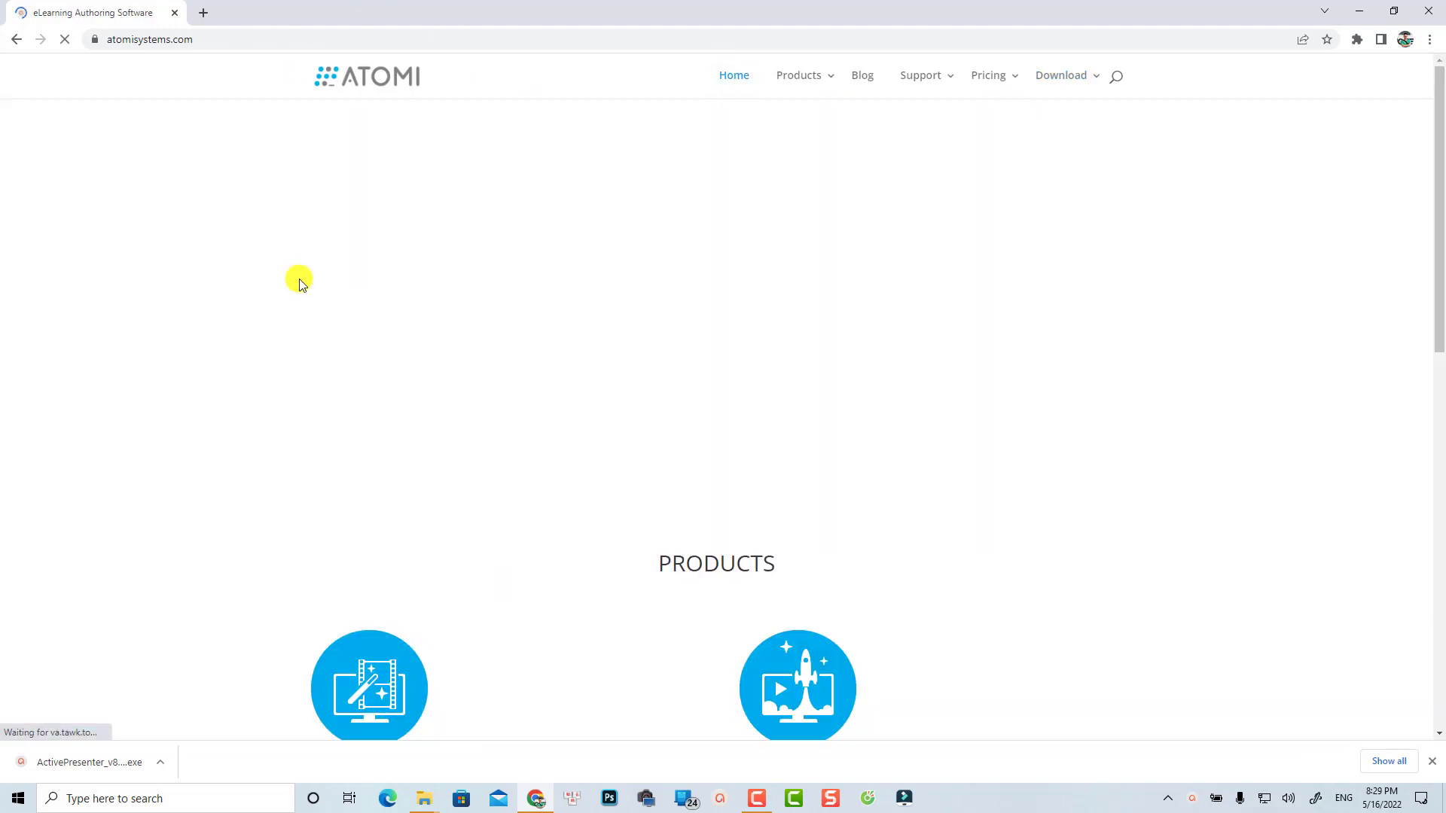
scroll(580, 512, down, 5)
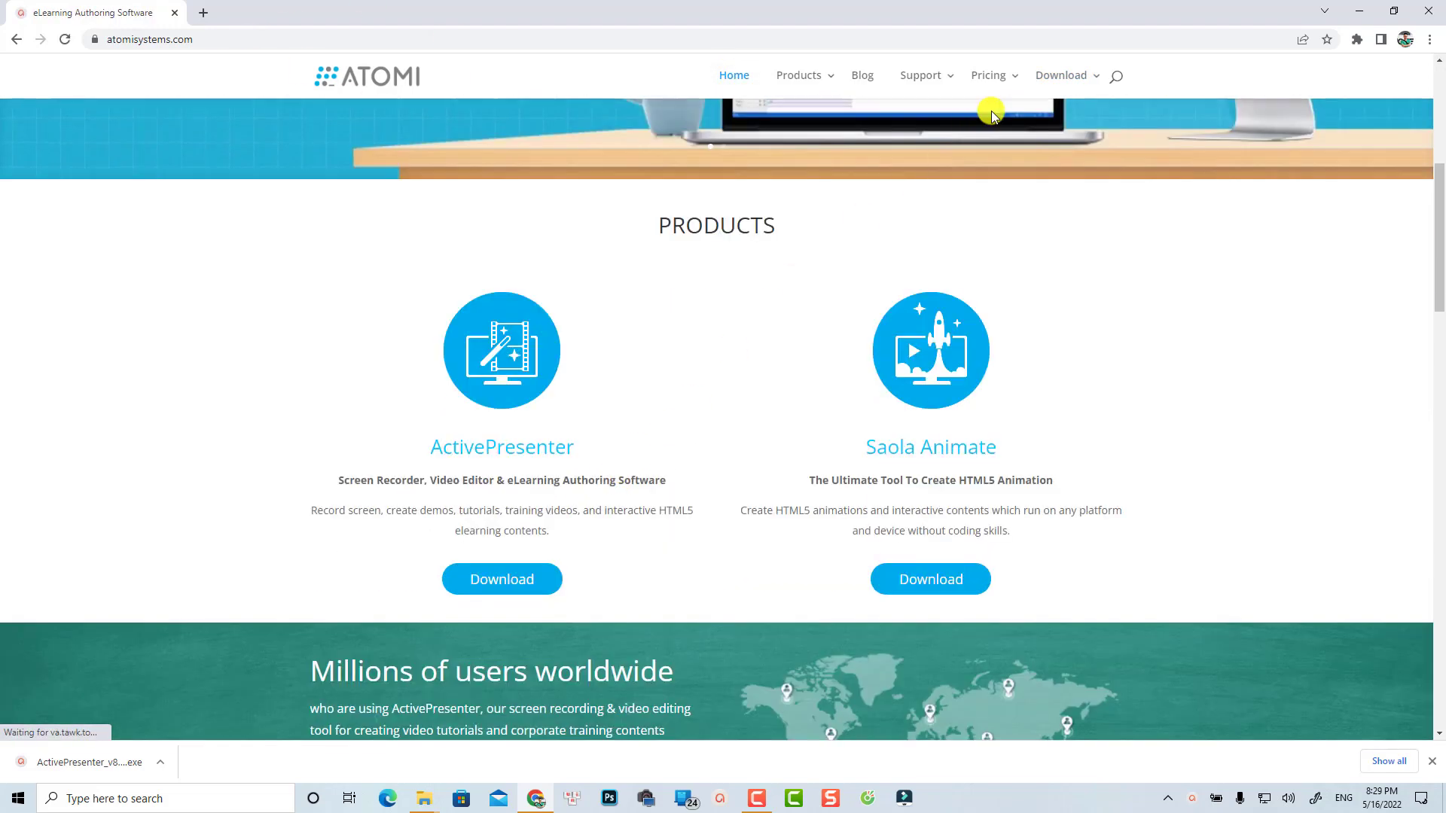
mouse_move(1064, 86)
click(1075, 114)
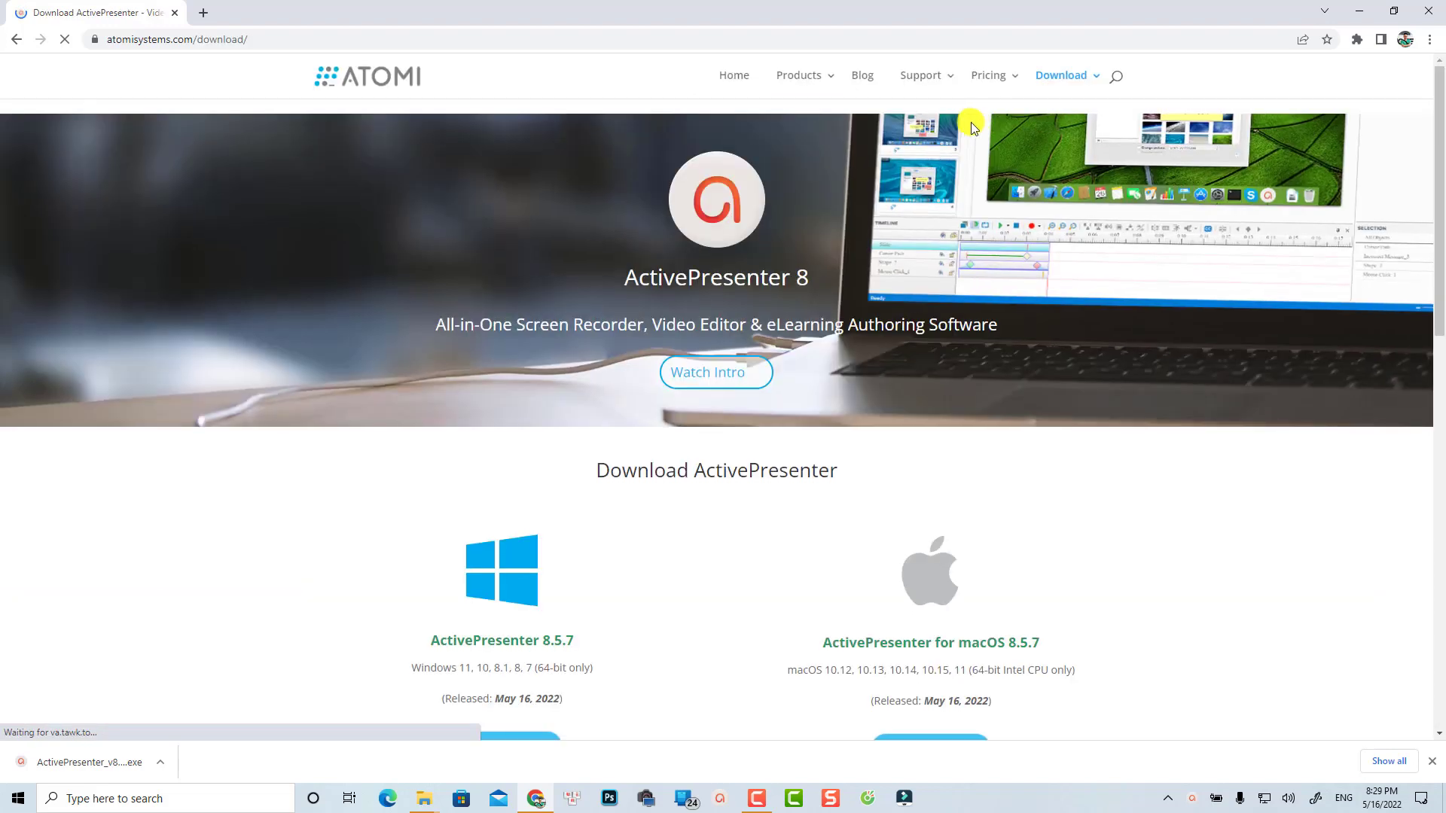
scroll(773, 469, down, 2)
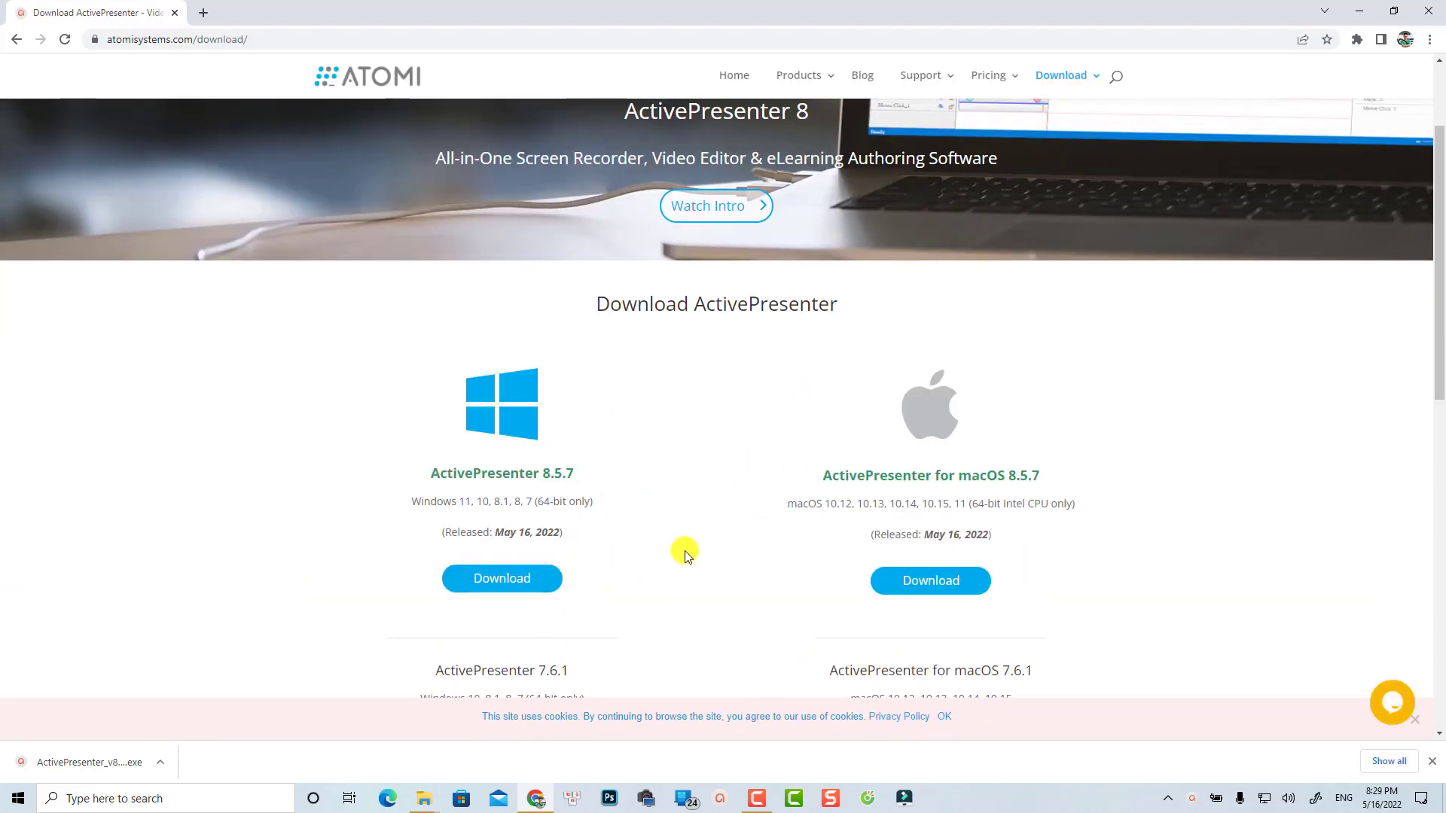
Step: Stop the recording from the tray toolbar and zoom out the new project's timeline
click(1192, 803)
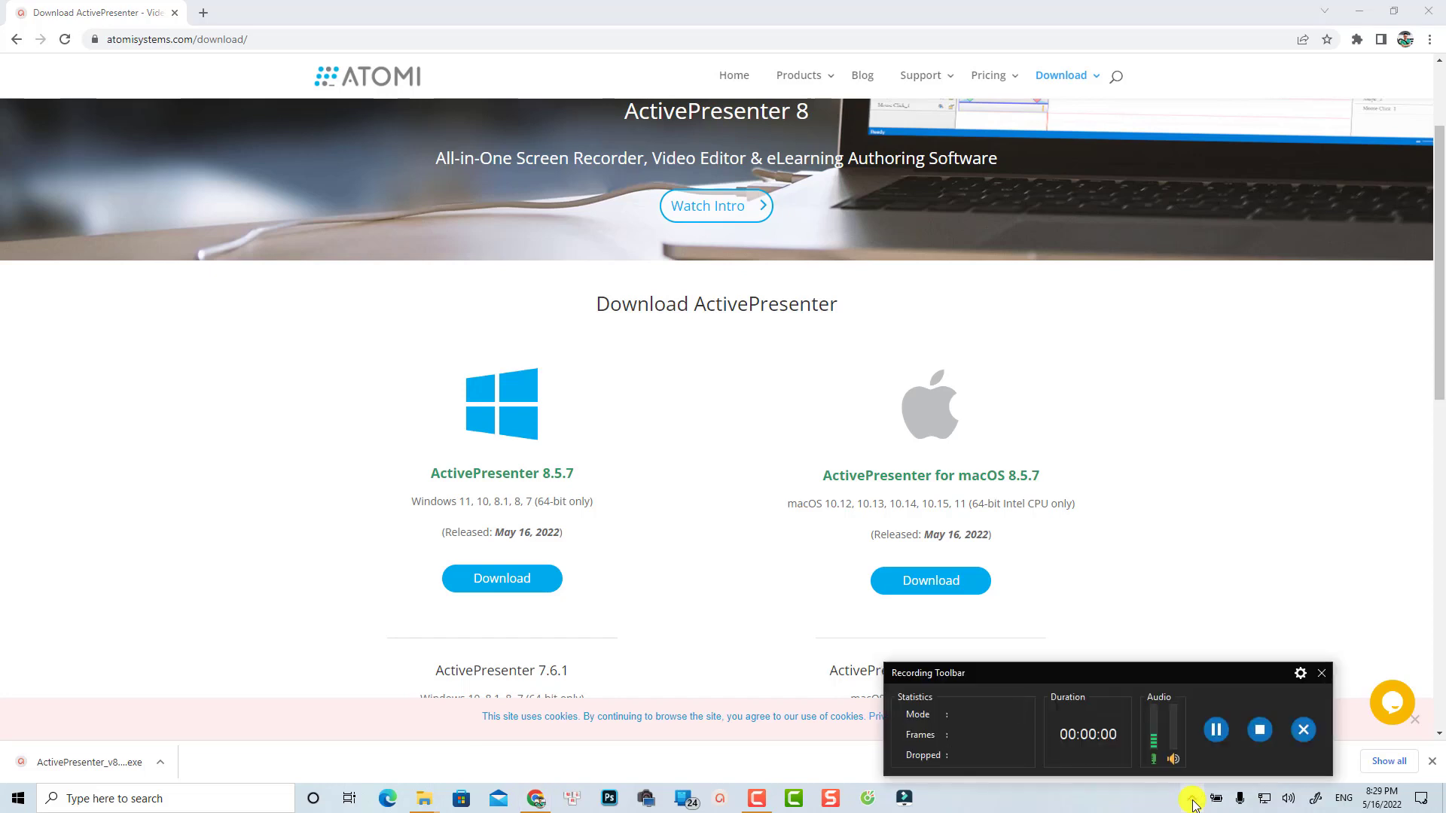
click(1260, 732)
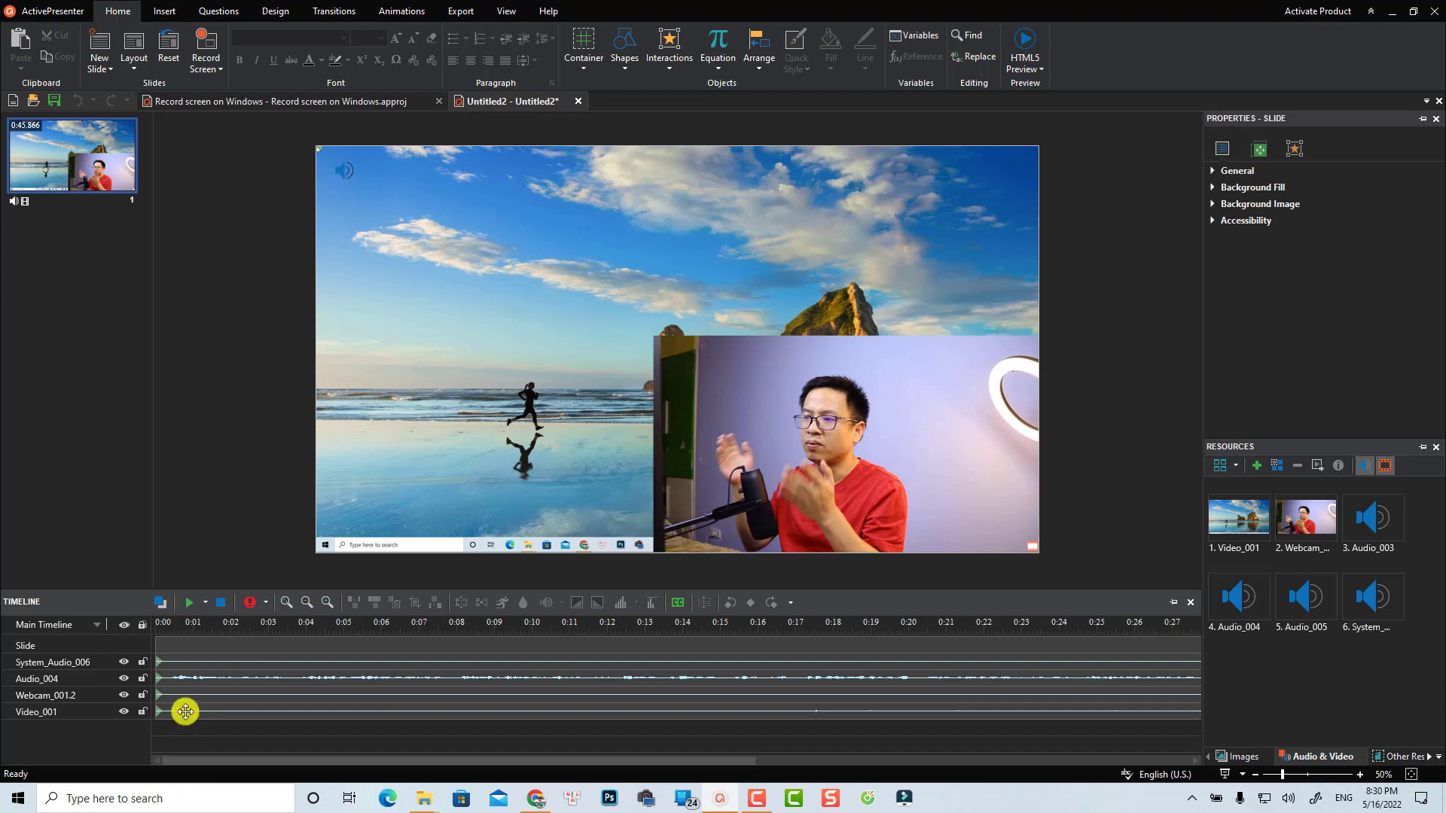
scroll(310, 710, down, 3)
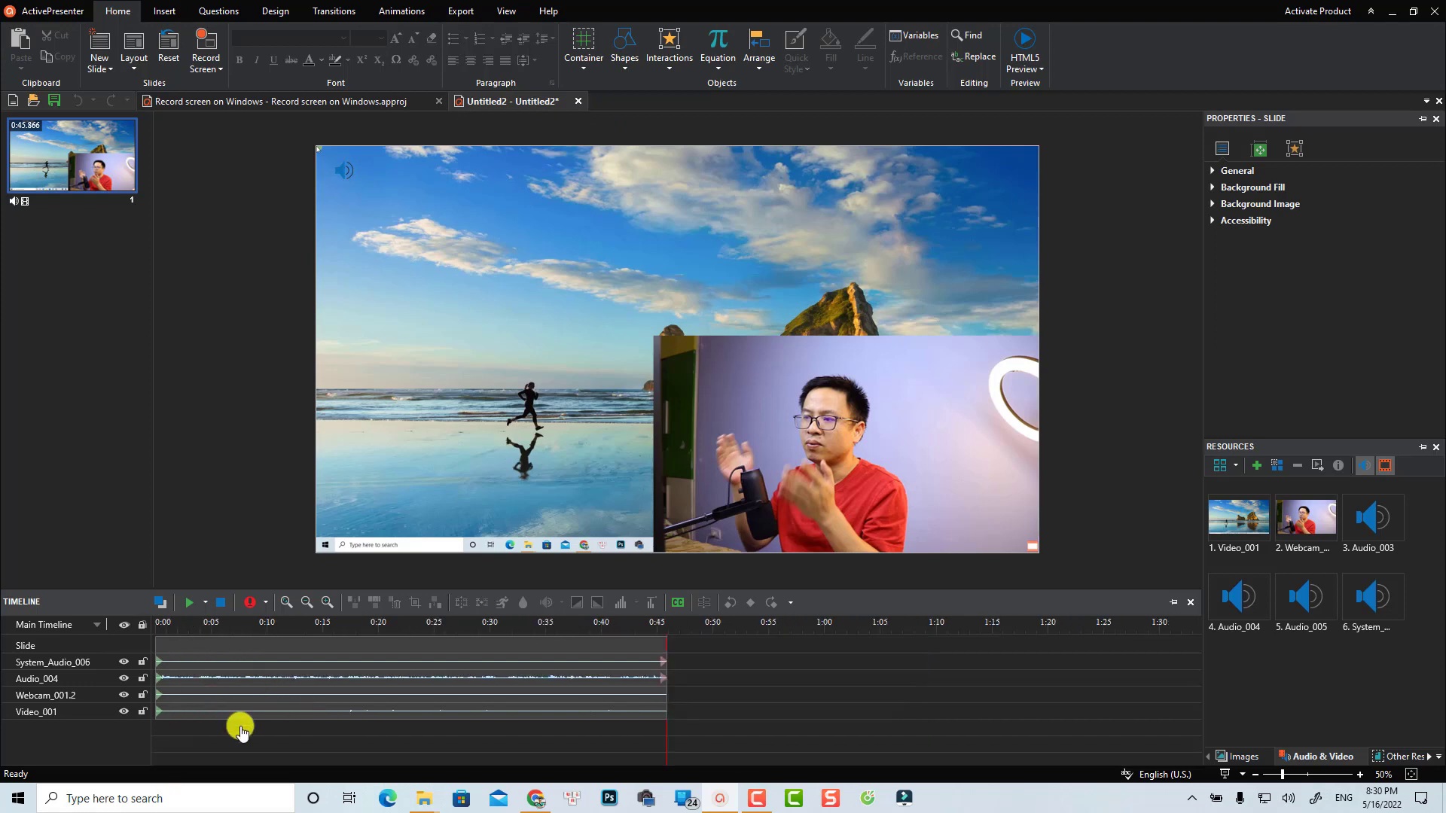
key(space)
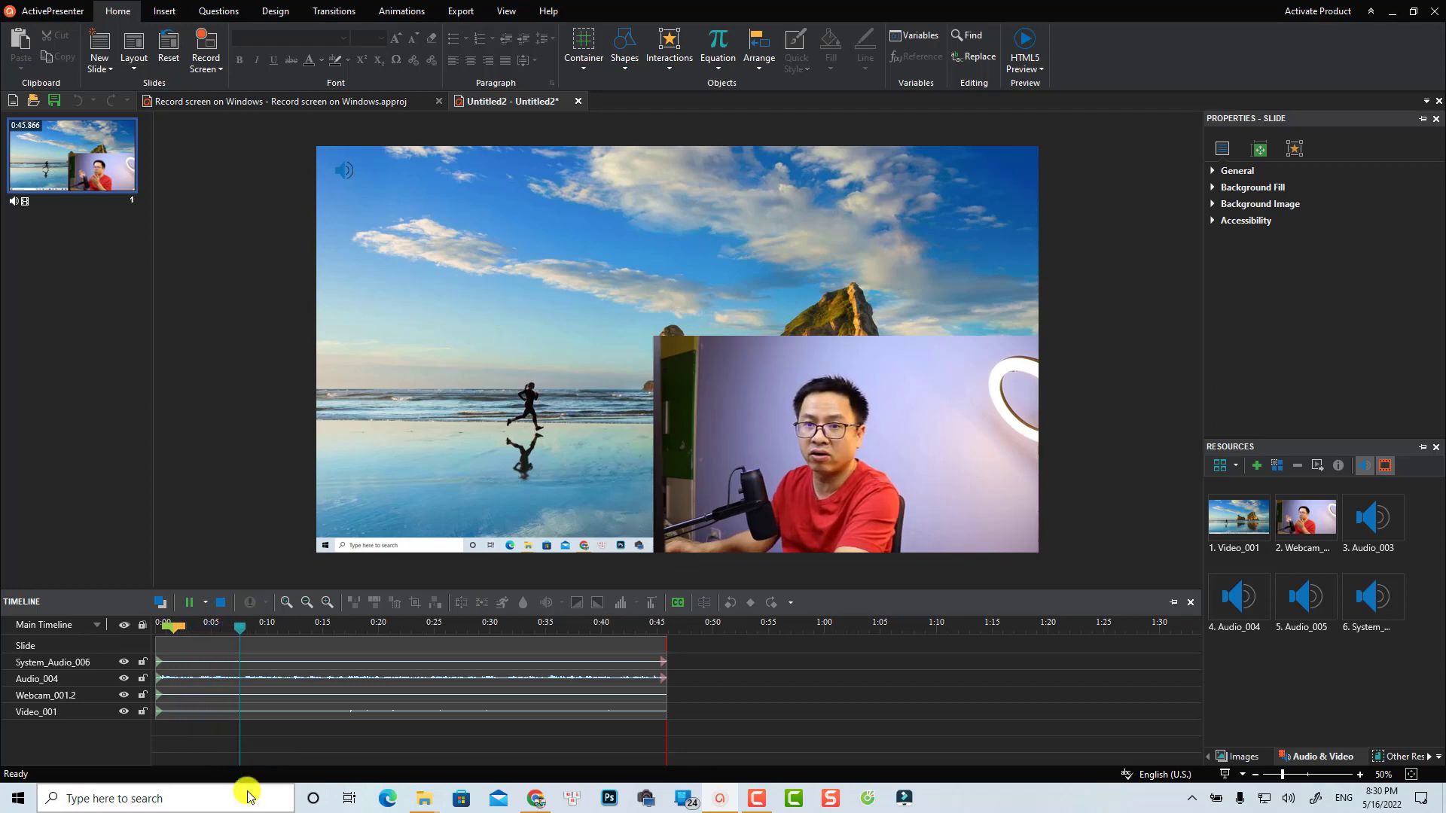
key(space)
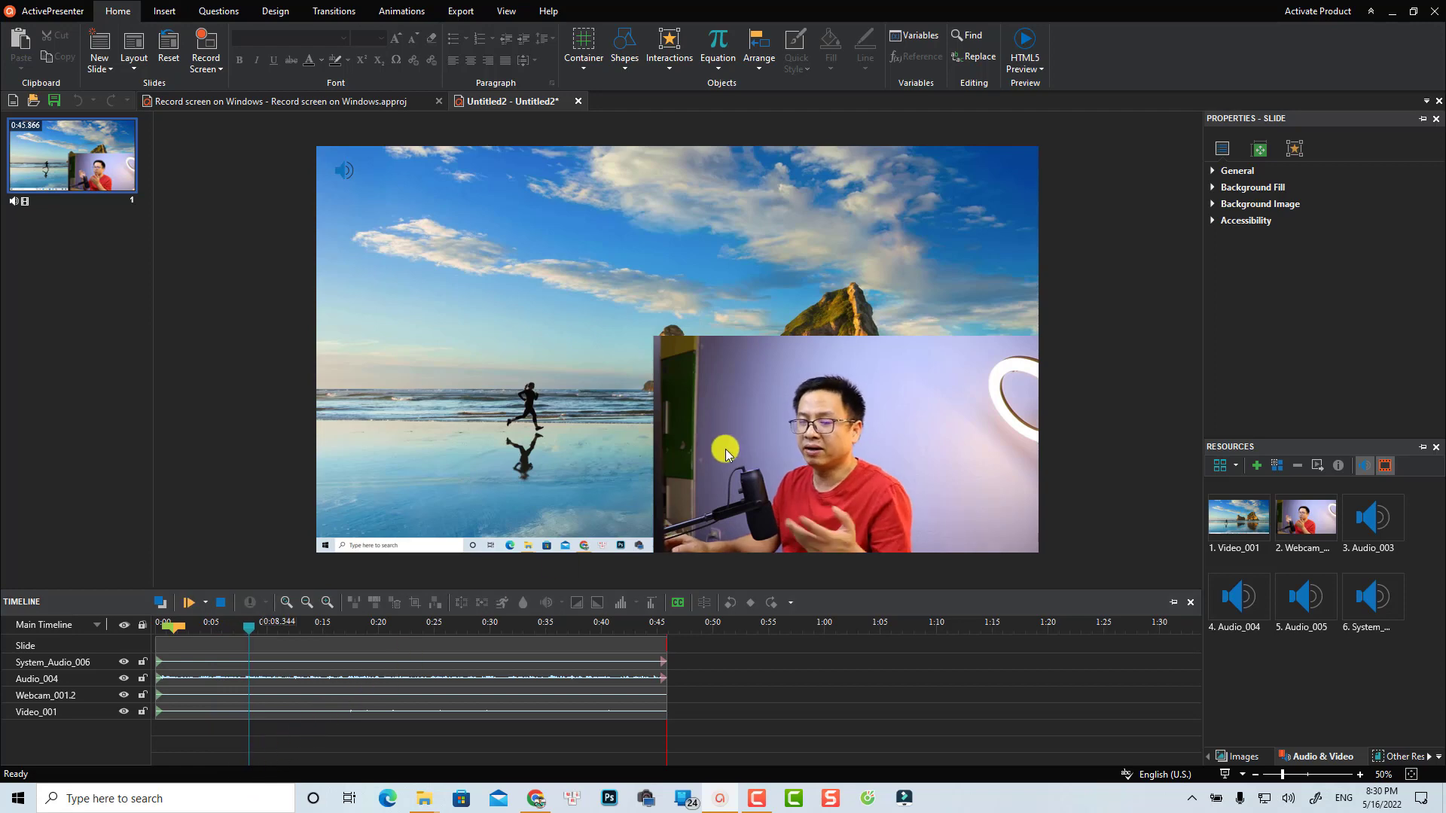
click(729, 424)
Step: Shrink the webcam video into the slide's bottom-right corner, then select the Video_001 track
click(789, 488)
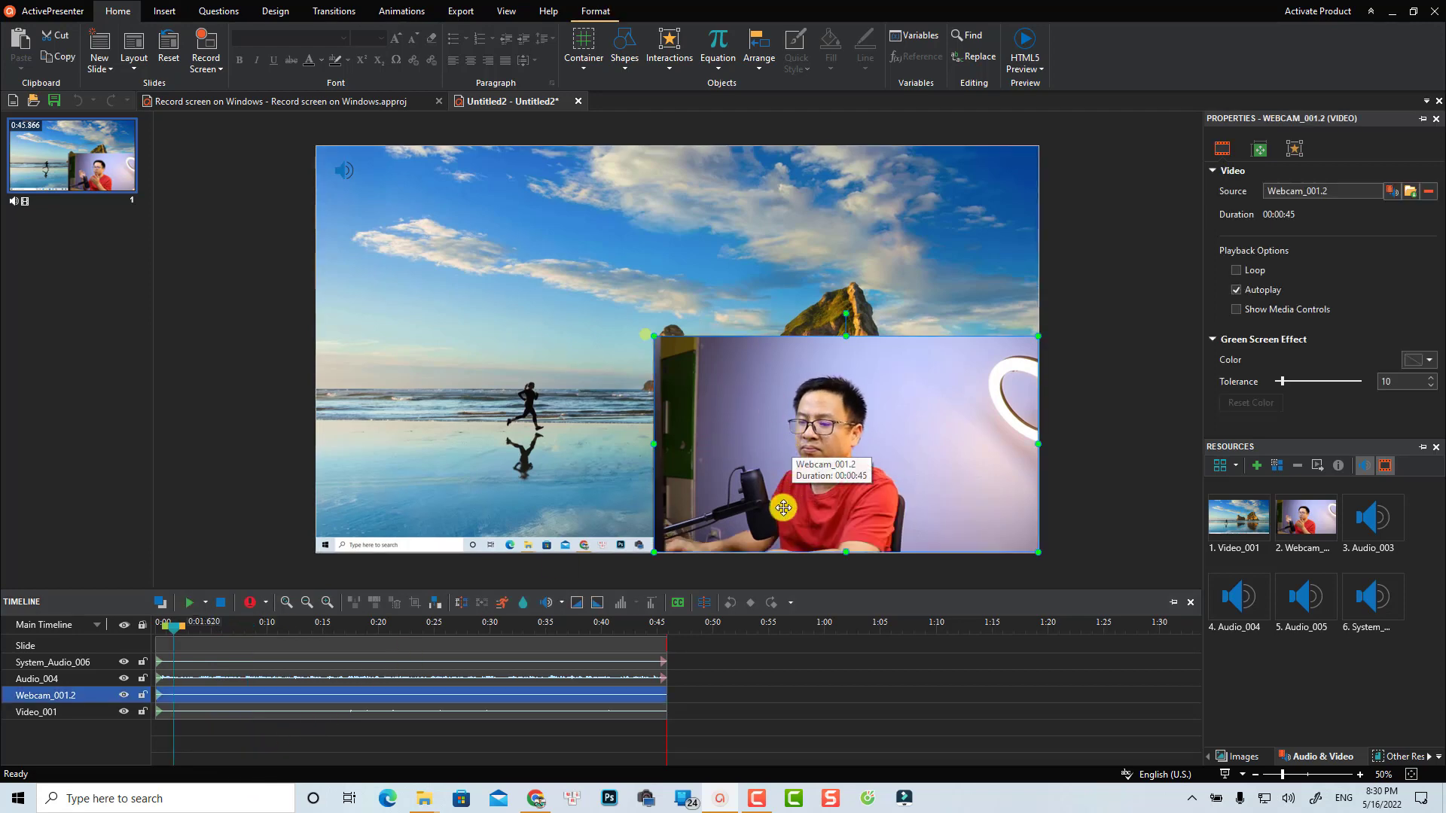
drag(776, 505, 572, 421)
drag(464, 268, 621, 385)
drag(723, 450, 906, 519)
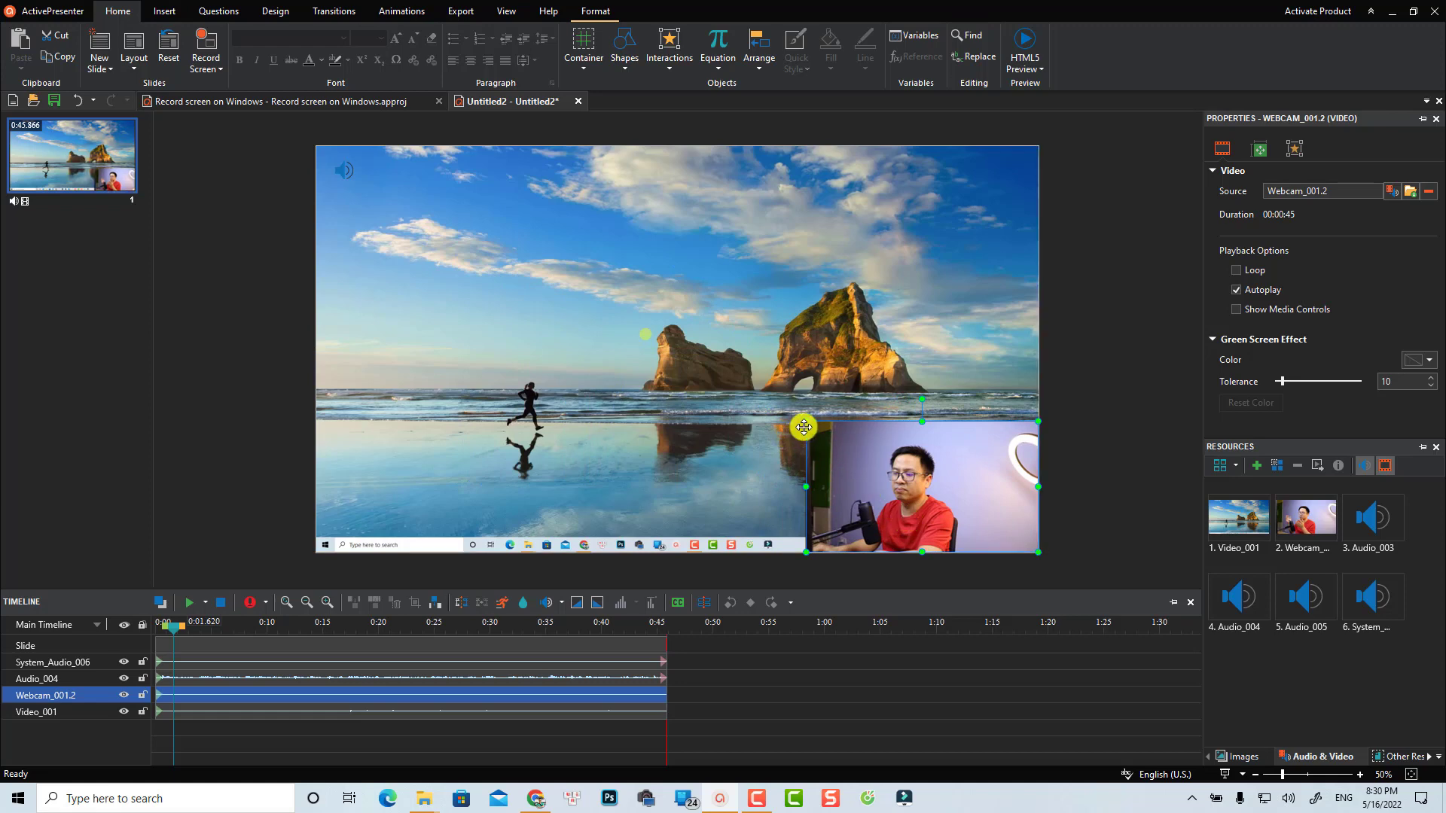
drag(806, 421, 848, 444)
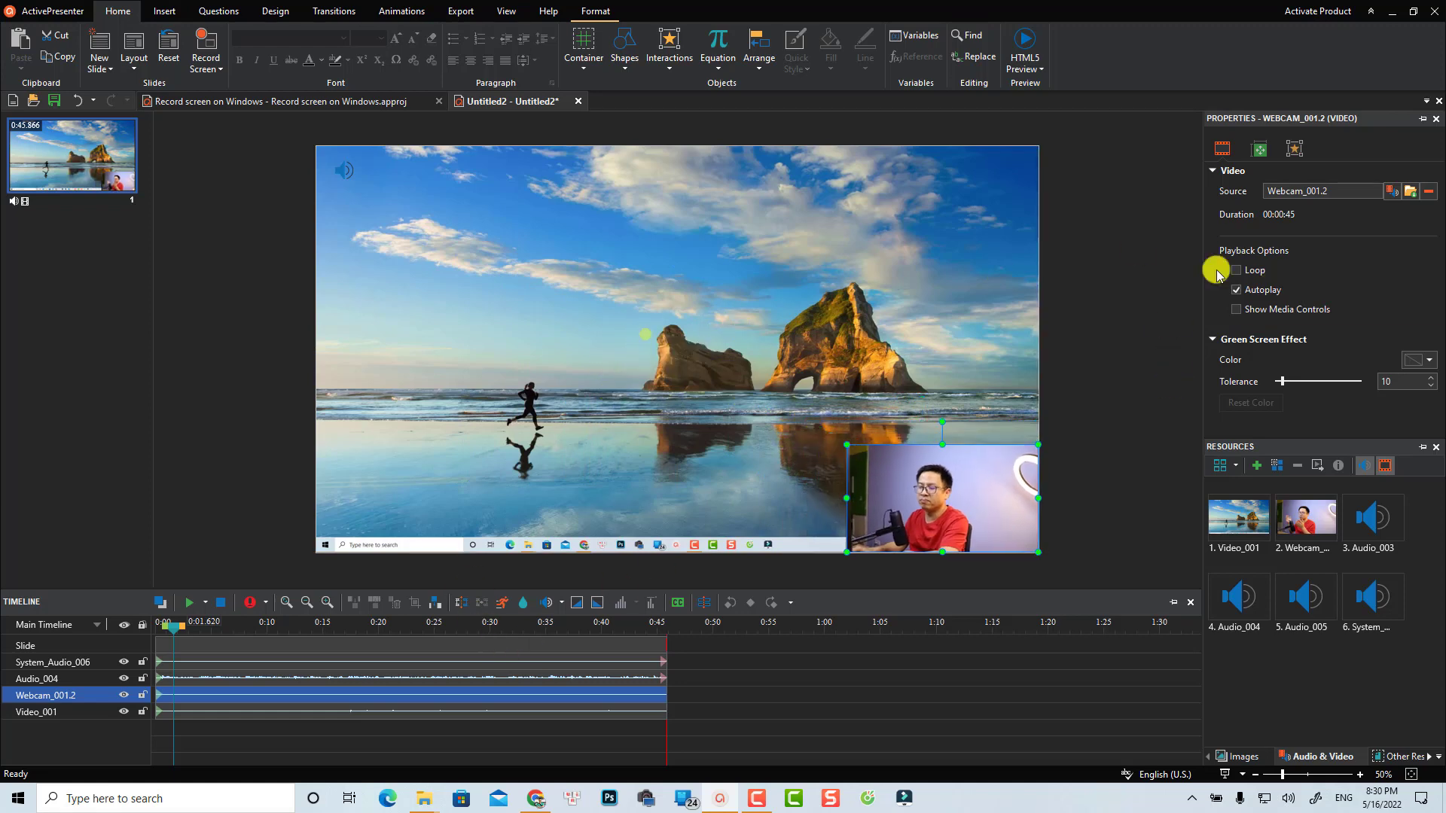
click(283, 716)
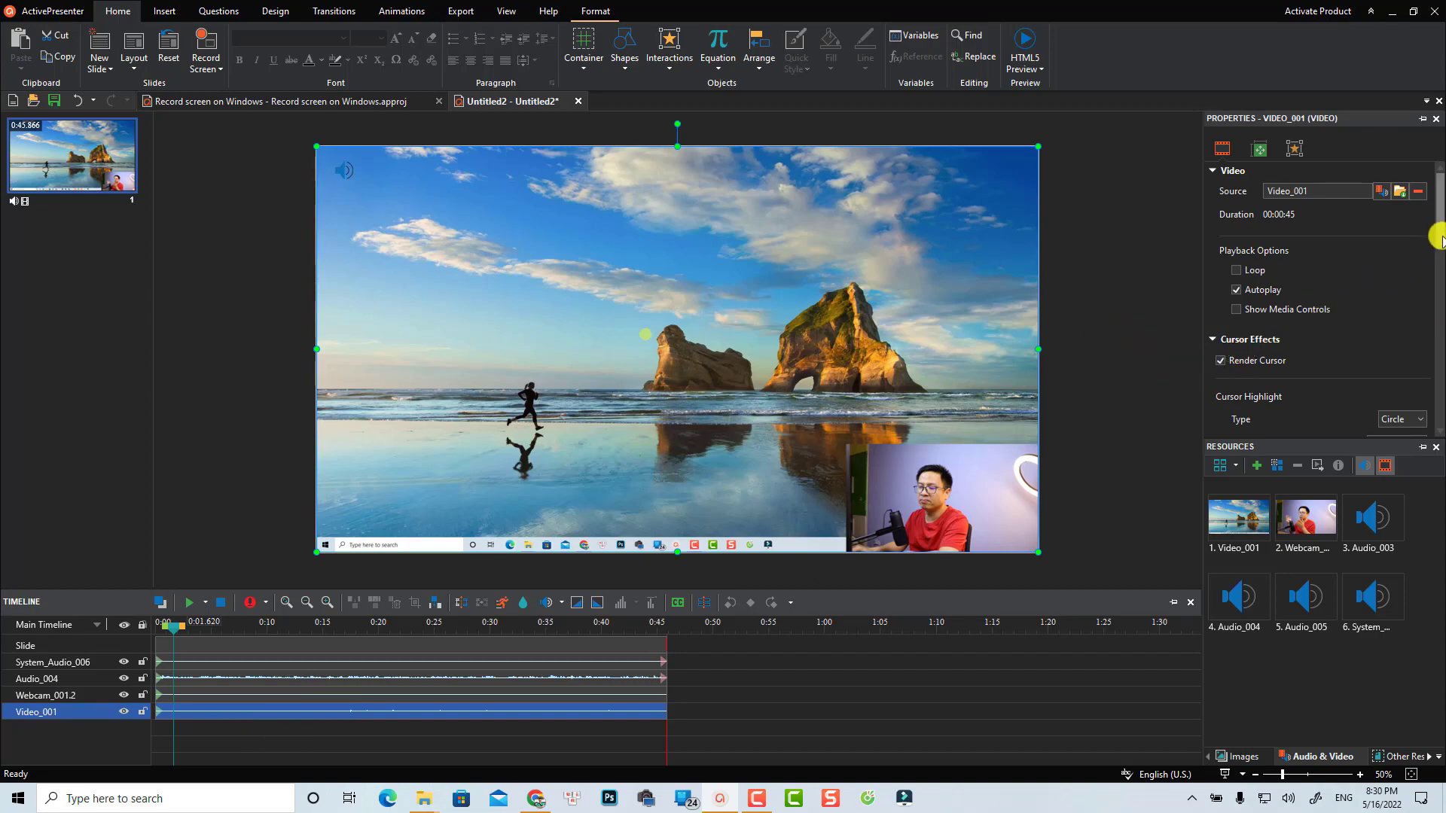
Step: Make the cursor highlight red and set its size to 20
drag(1438, 237, 1437, 269)
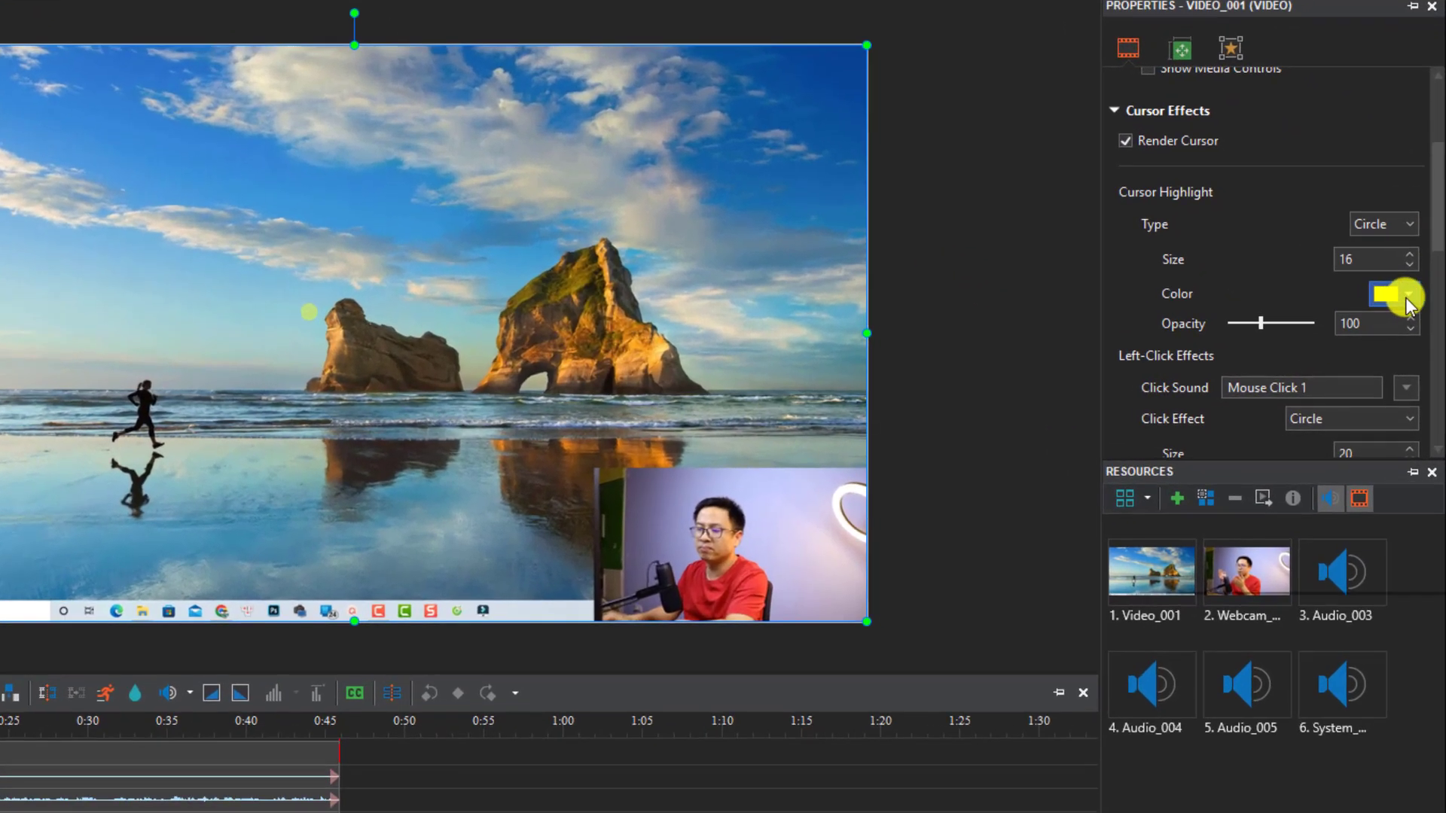
click(1407, 295)
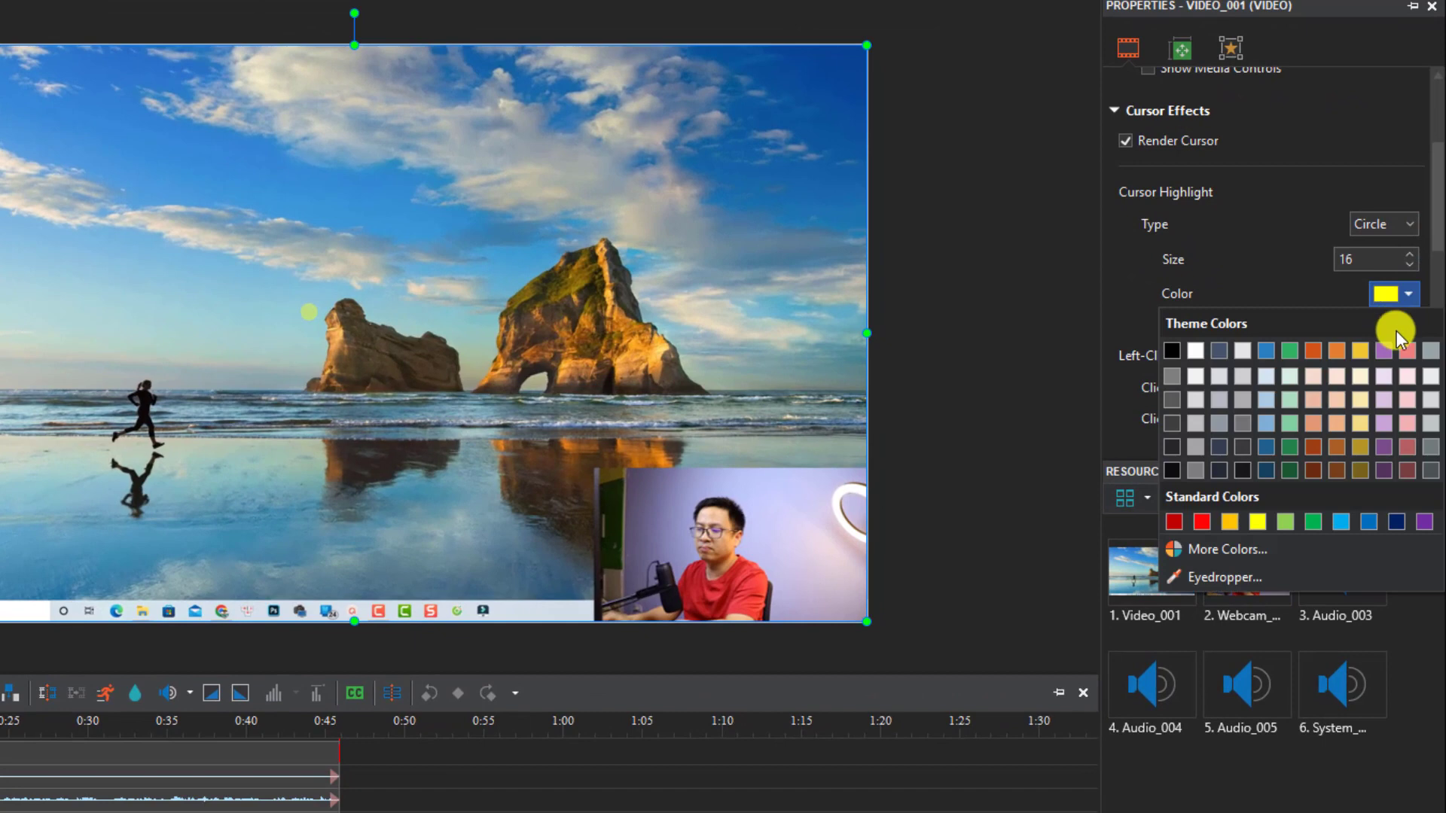
click(1204, 524)
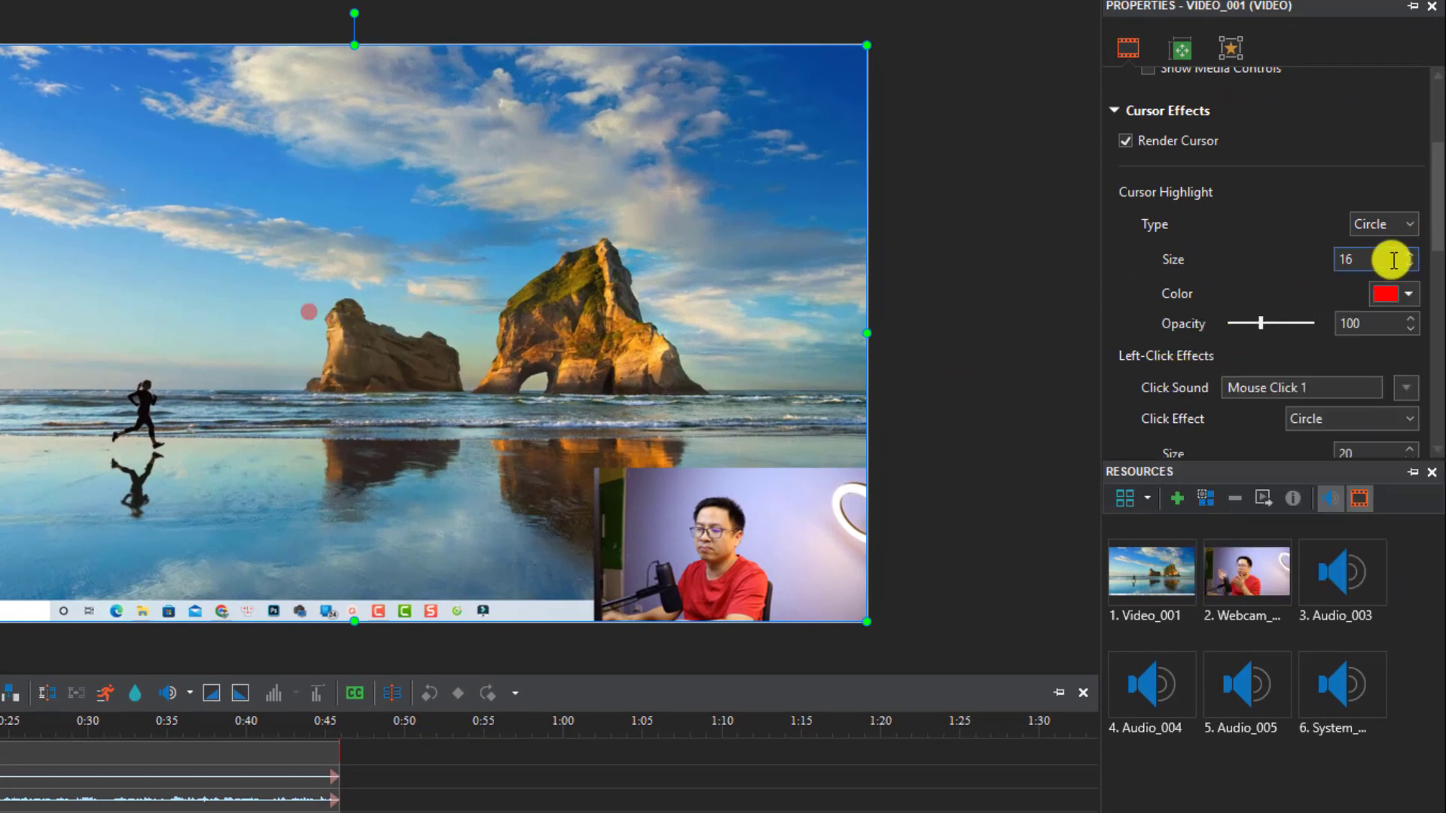
double_click(1361, 261)
text(20)
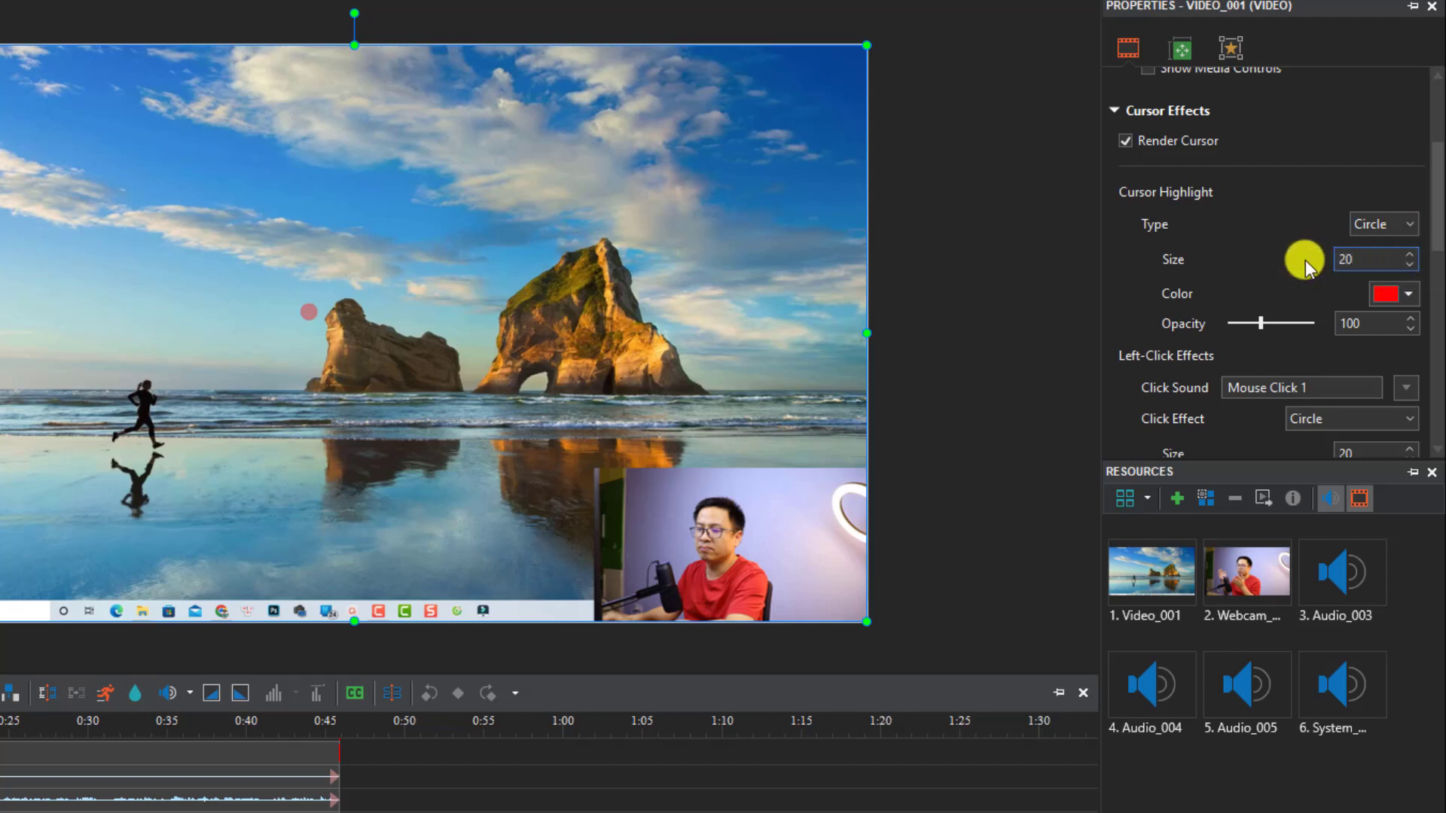
key(Return)
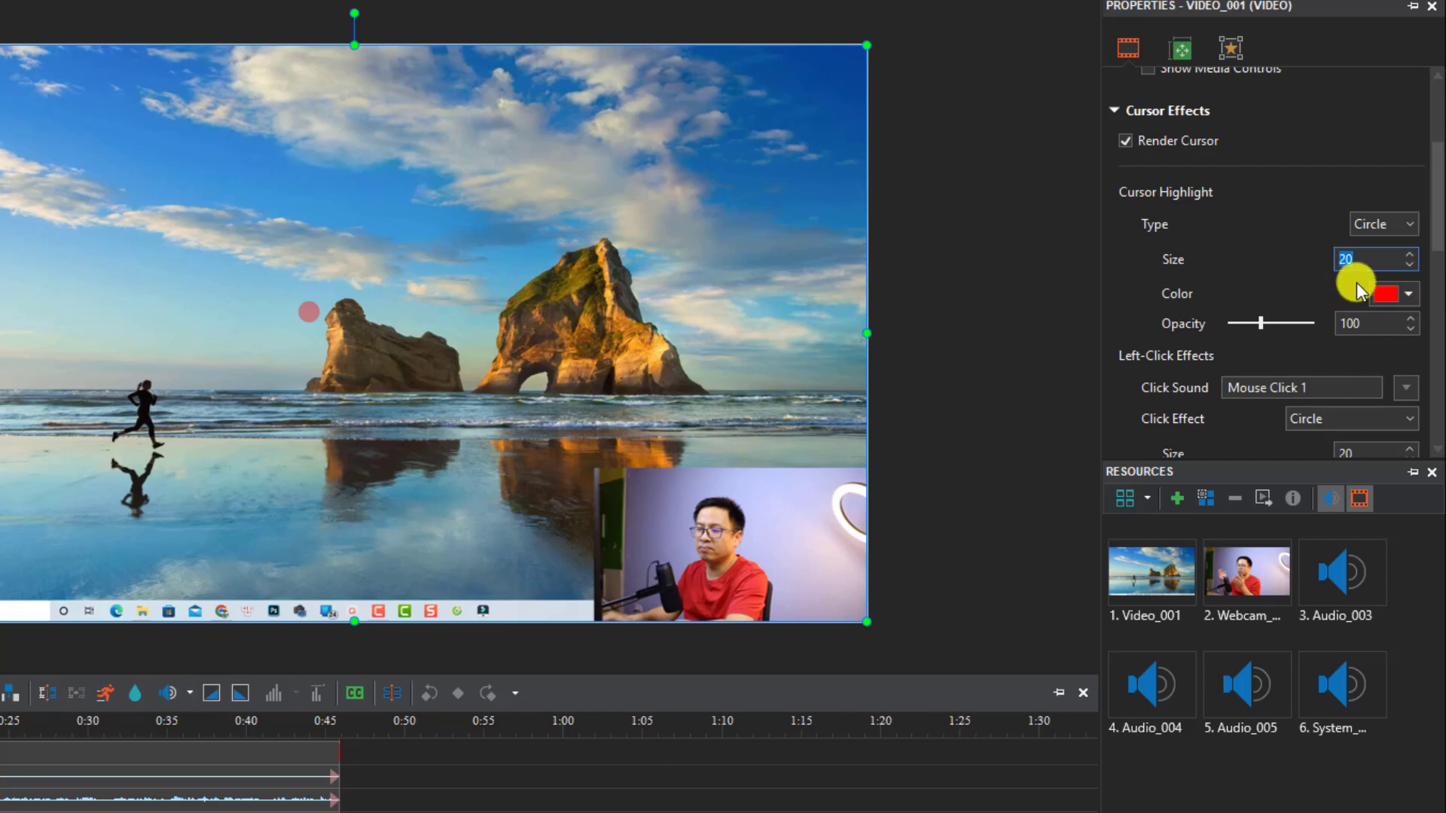
click(1264, 323)
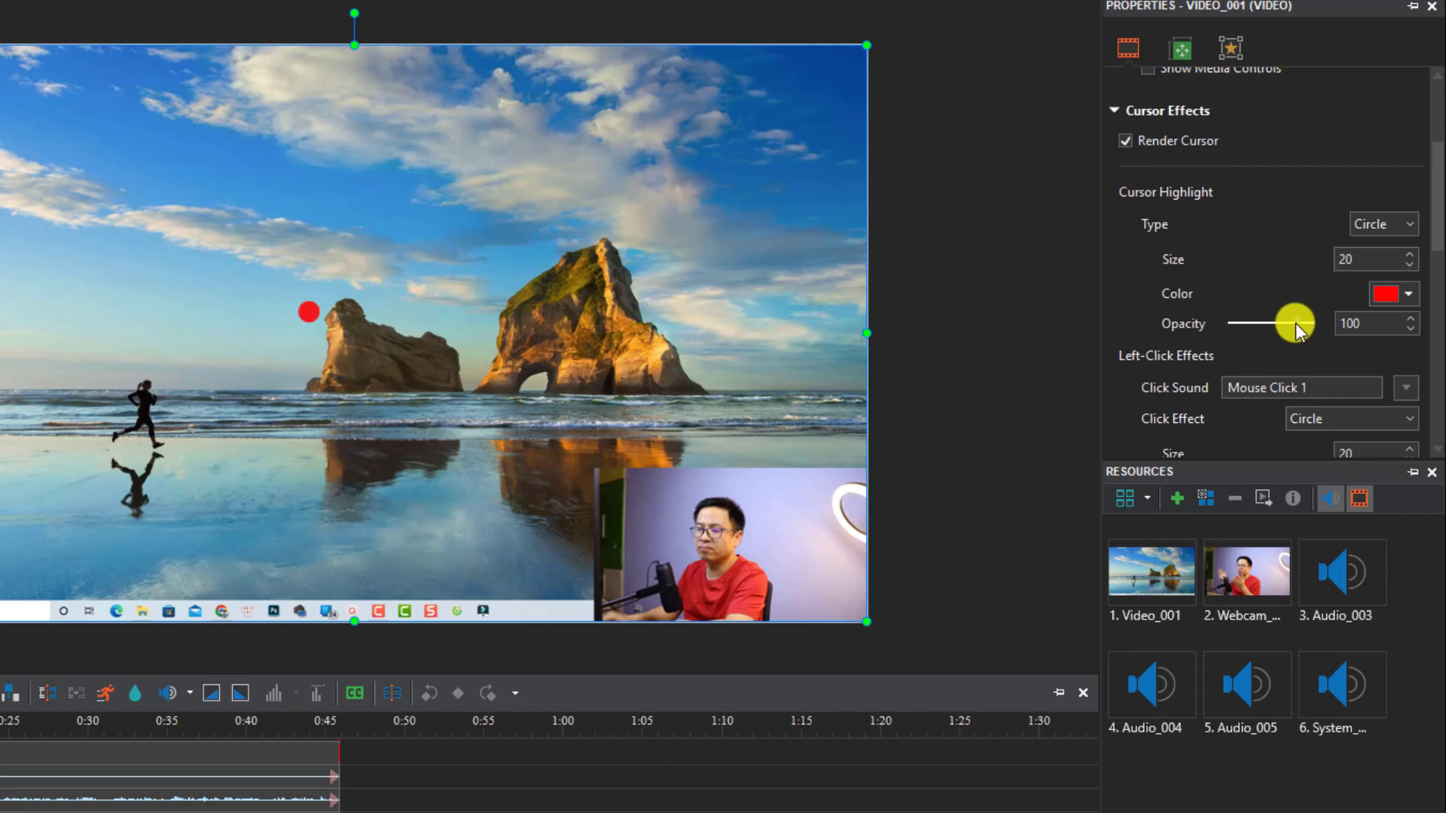
Step: Raise the cursor highlight opacity to 161 and keep the Circle shape
click(1282, 324)
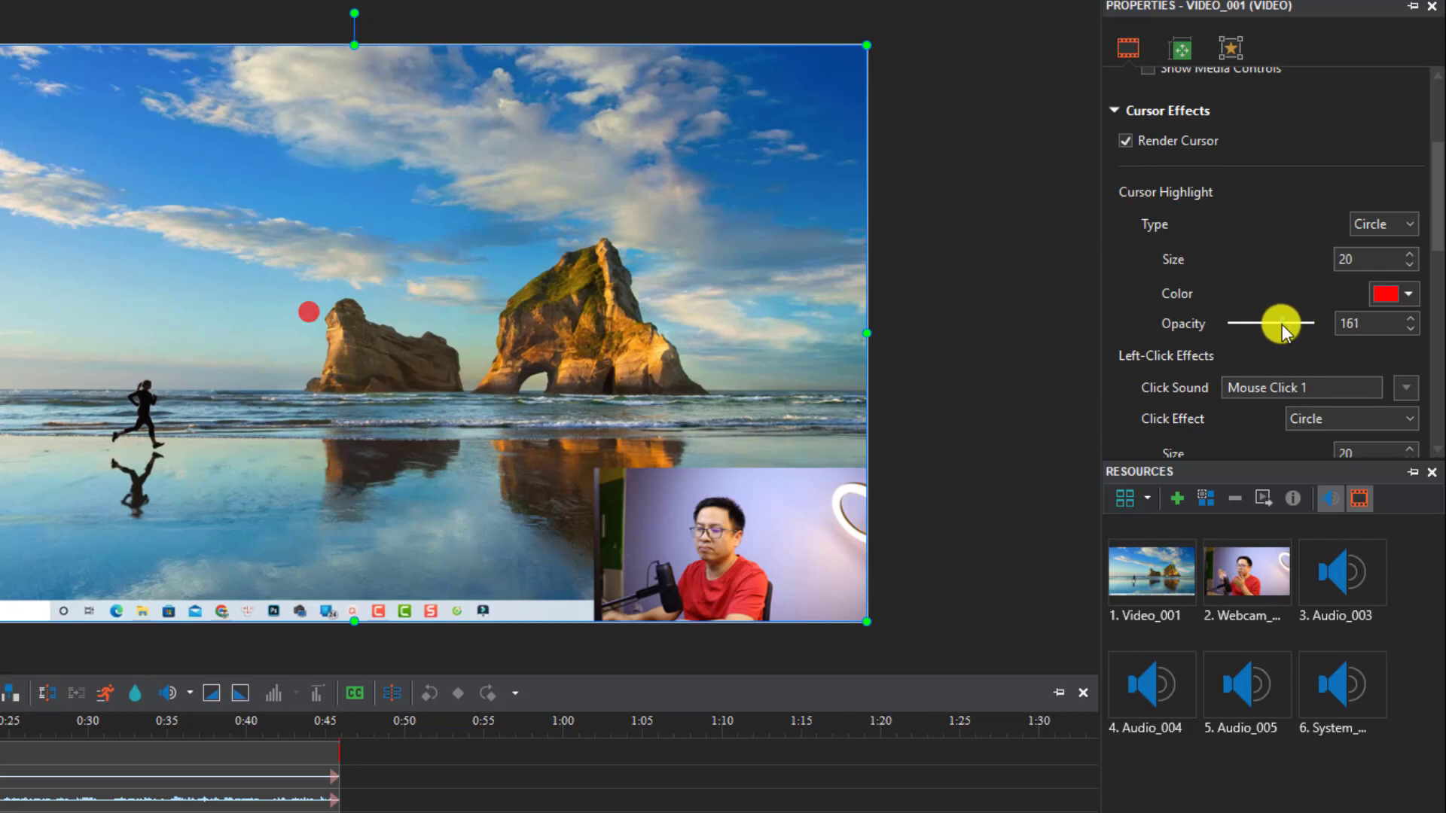
click(1407, 231)
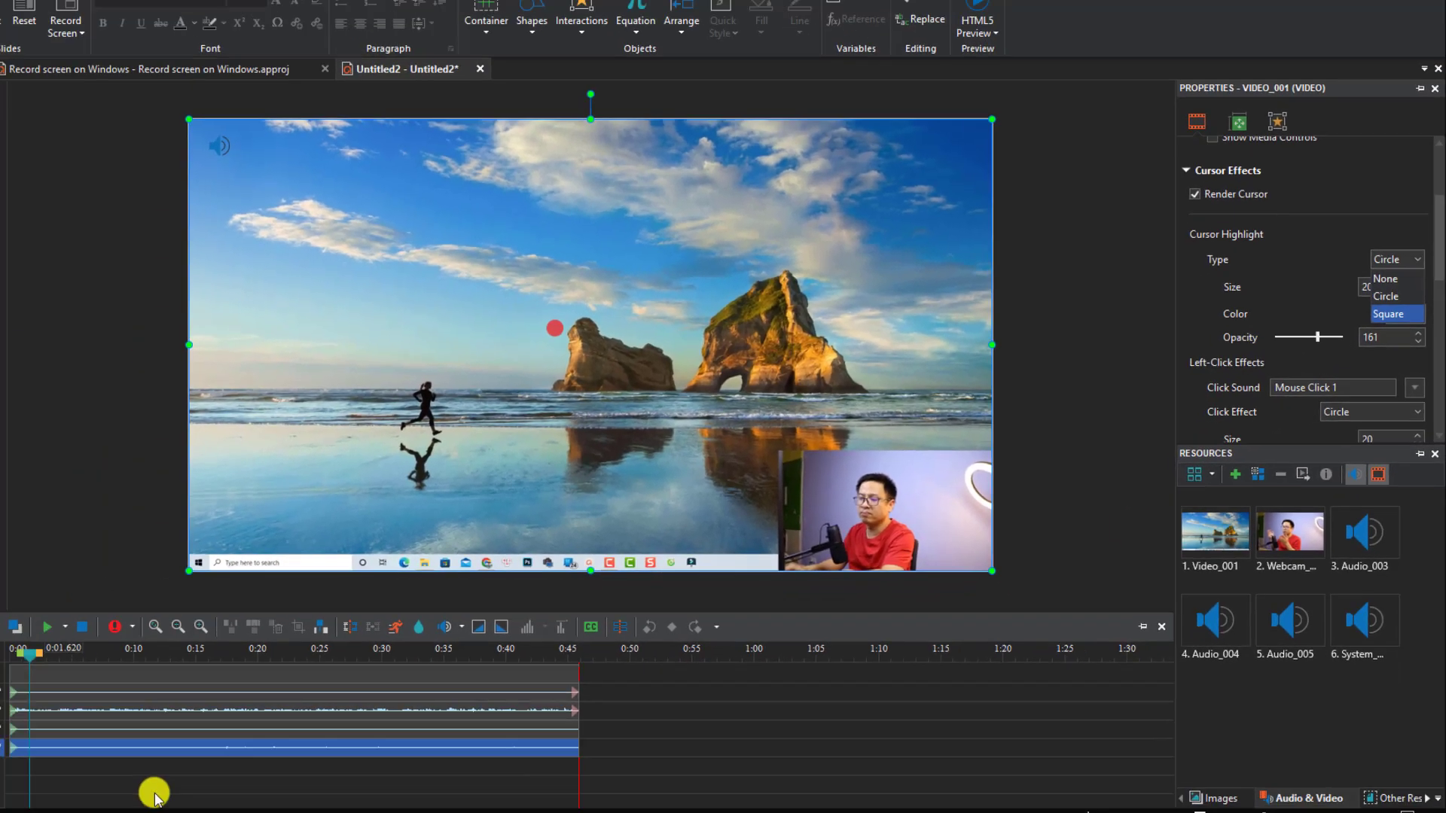
click(277, 727)
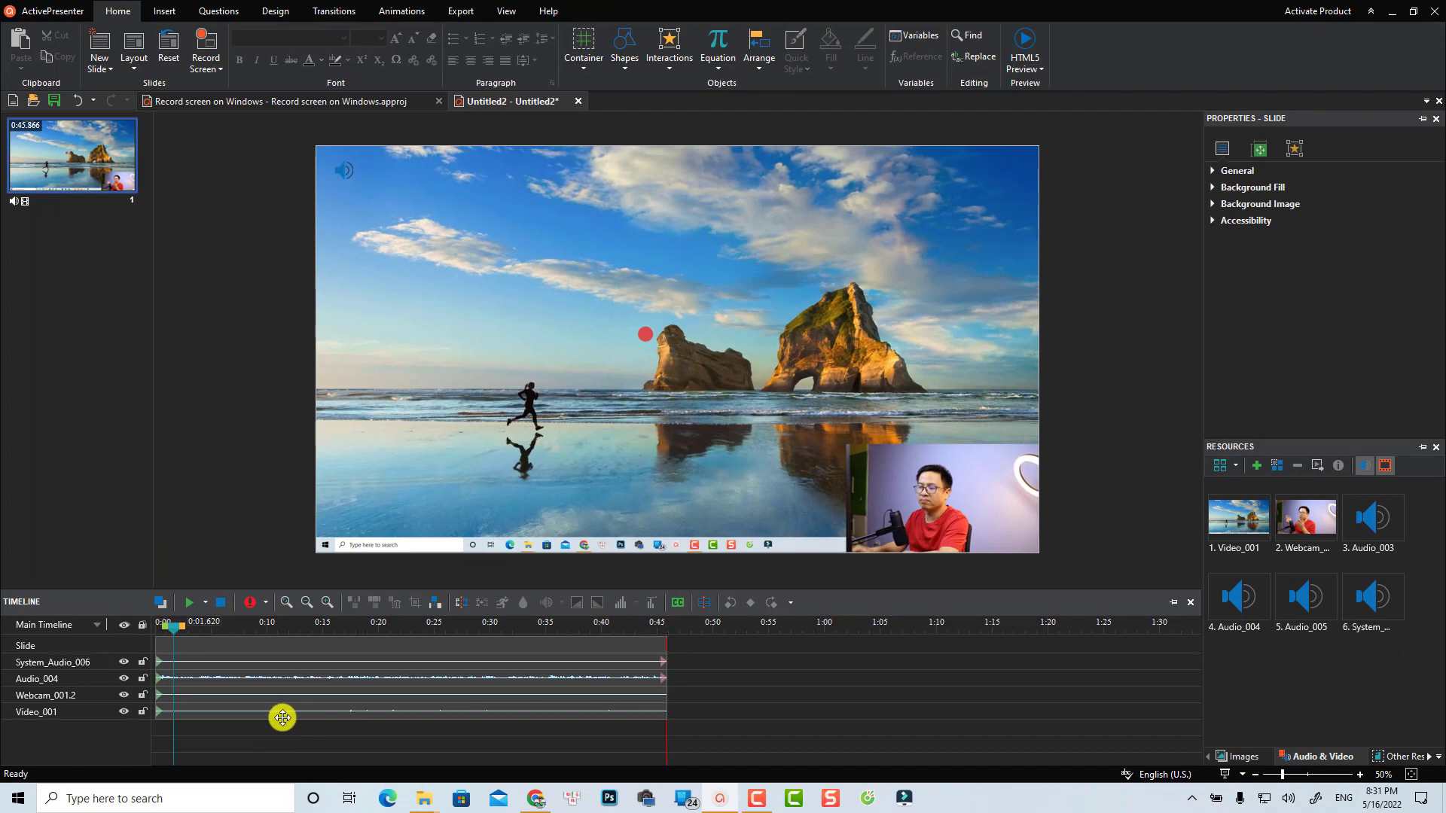
Step: Preview the timeline, then narrow the track selection to Audio_004 alone
key(space)
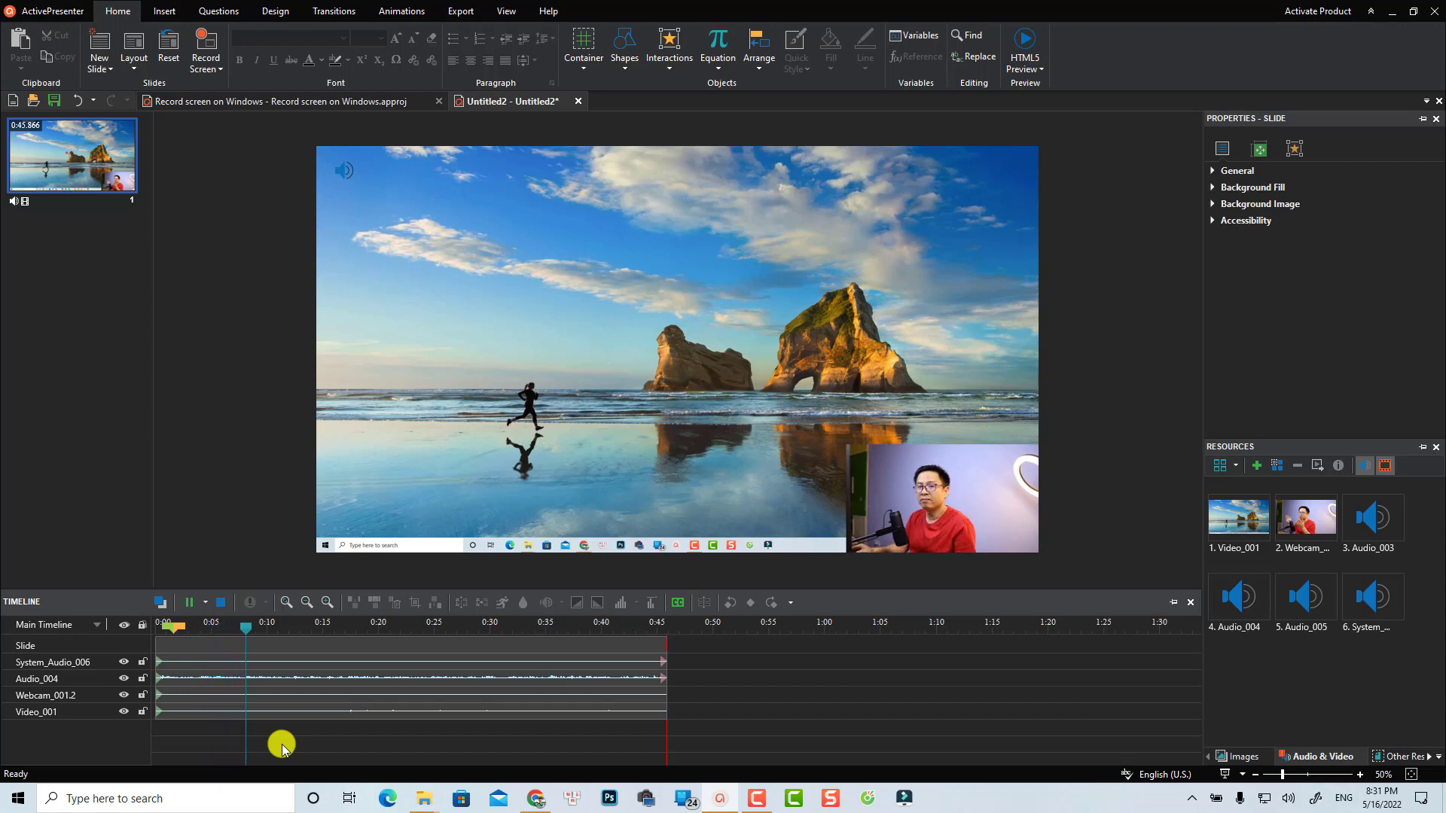
key(space)
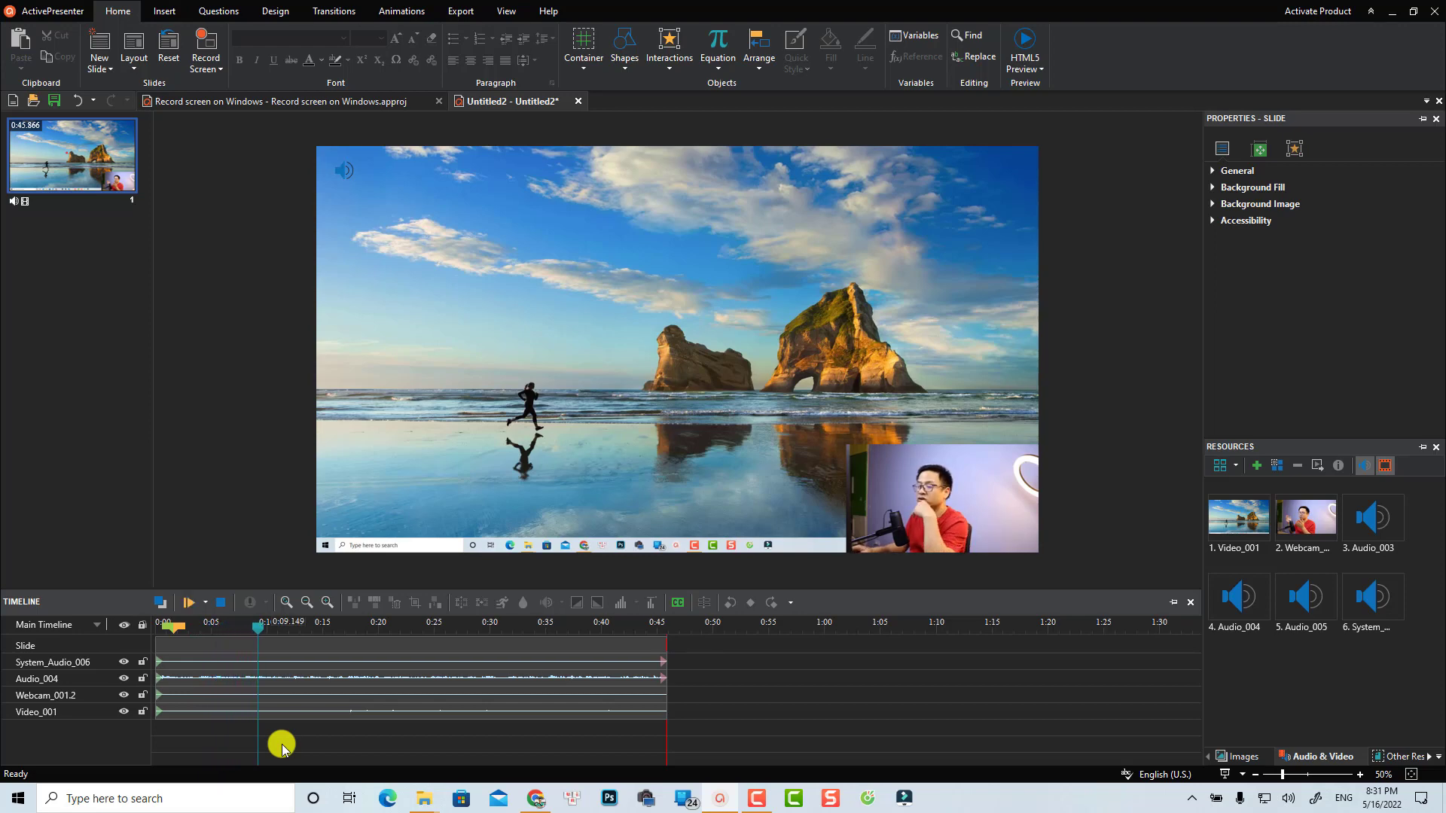
drag(359, 723, 291, 655)
click(384, 695)
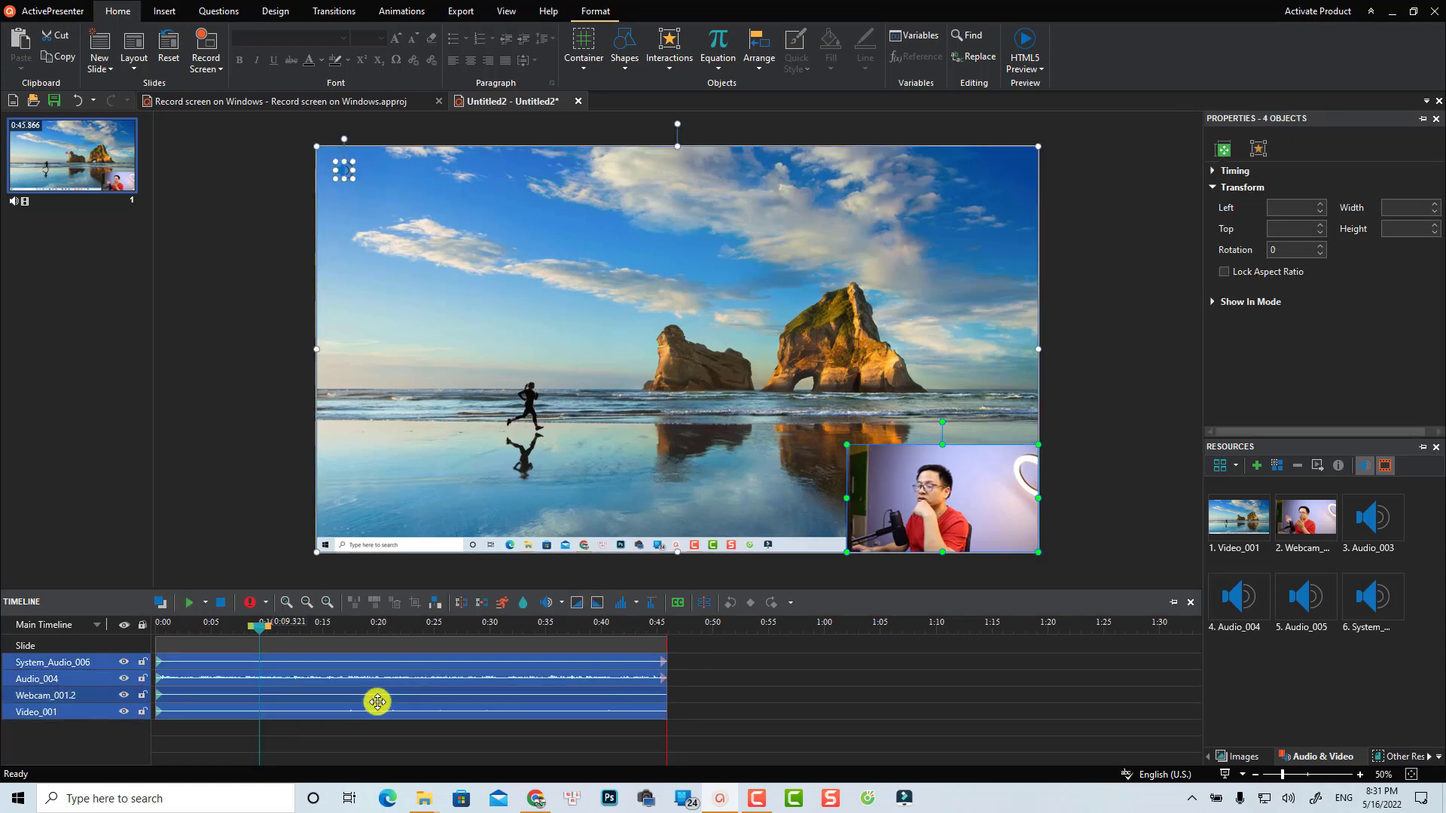
click(403, 680)
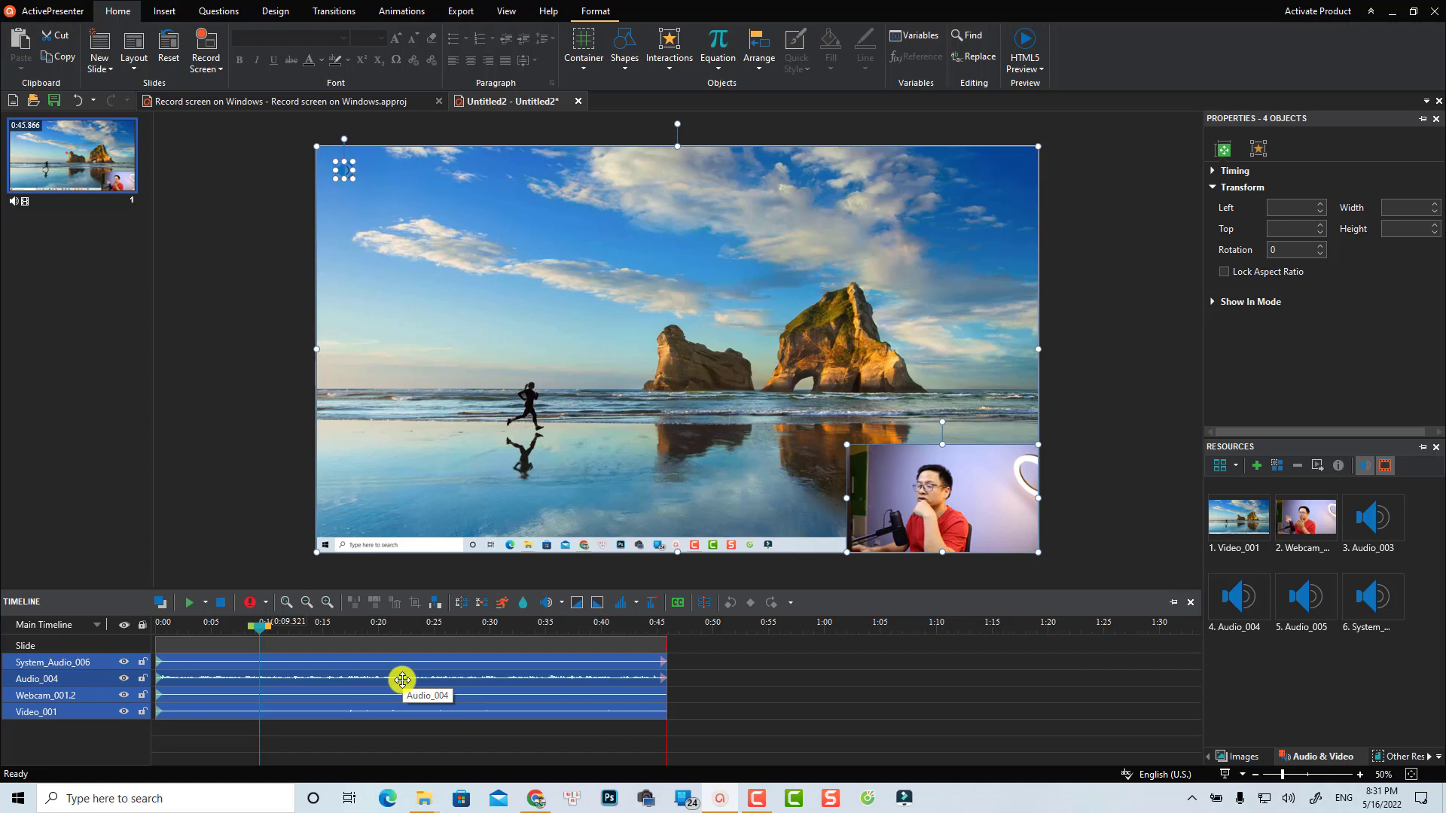
click(765, 678)
click(600, 676)
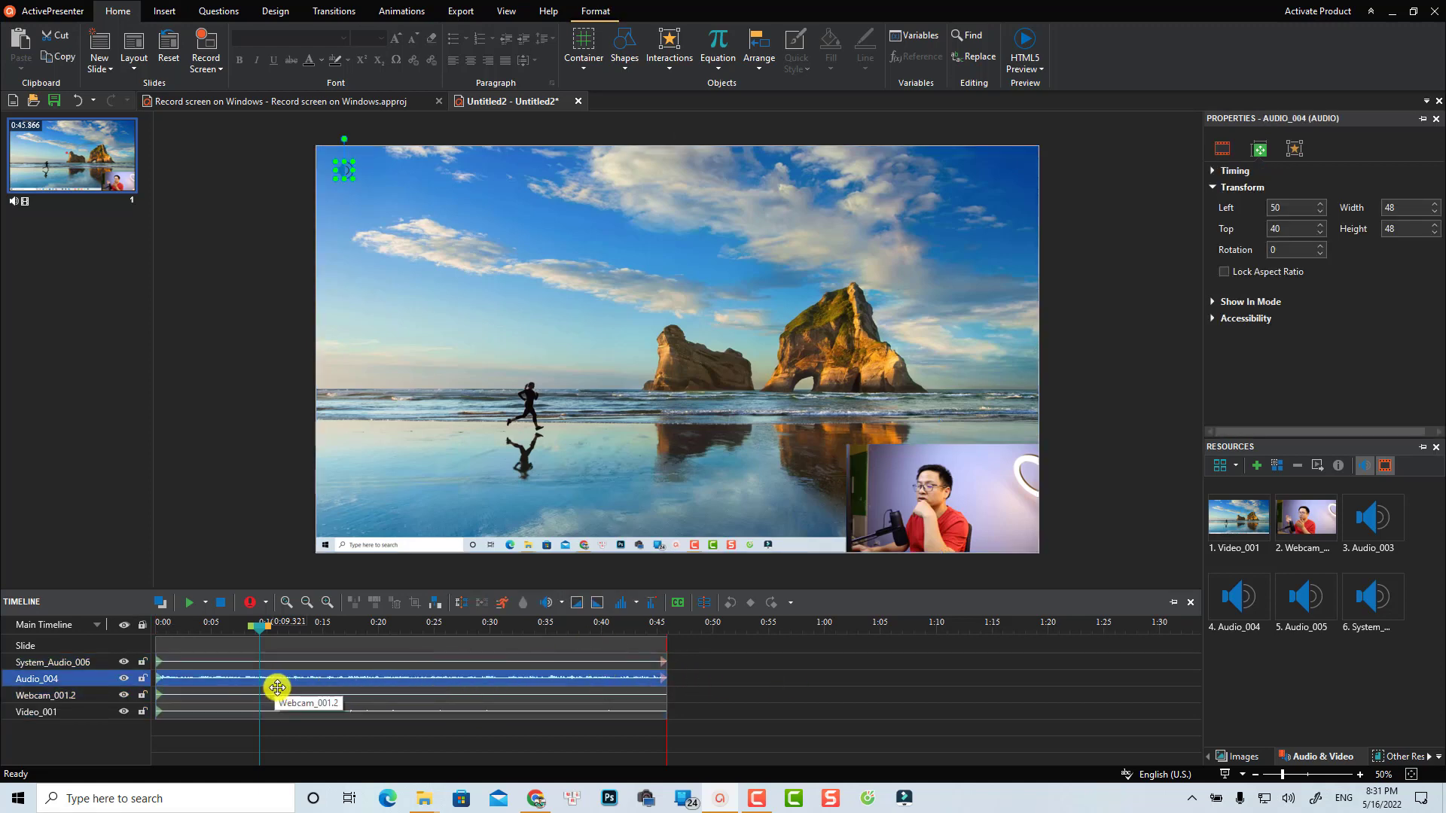
Step: Set the Audio_004 volume to 170% and replay the timeline to hear it
click(544, 607)
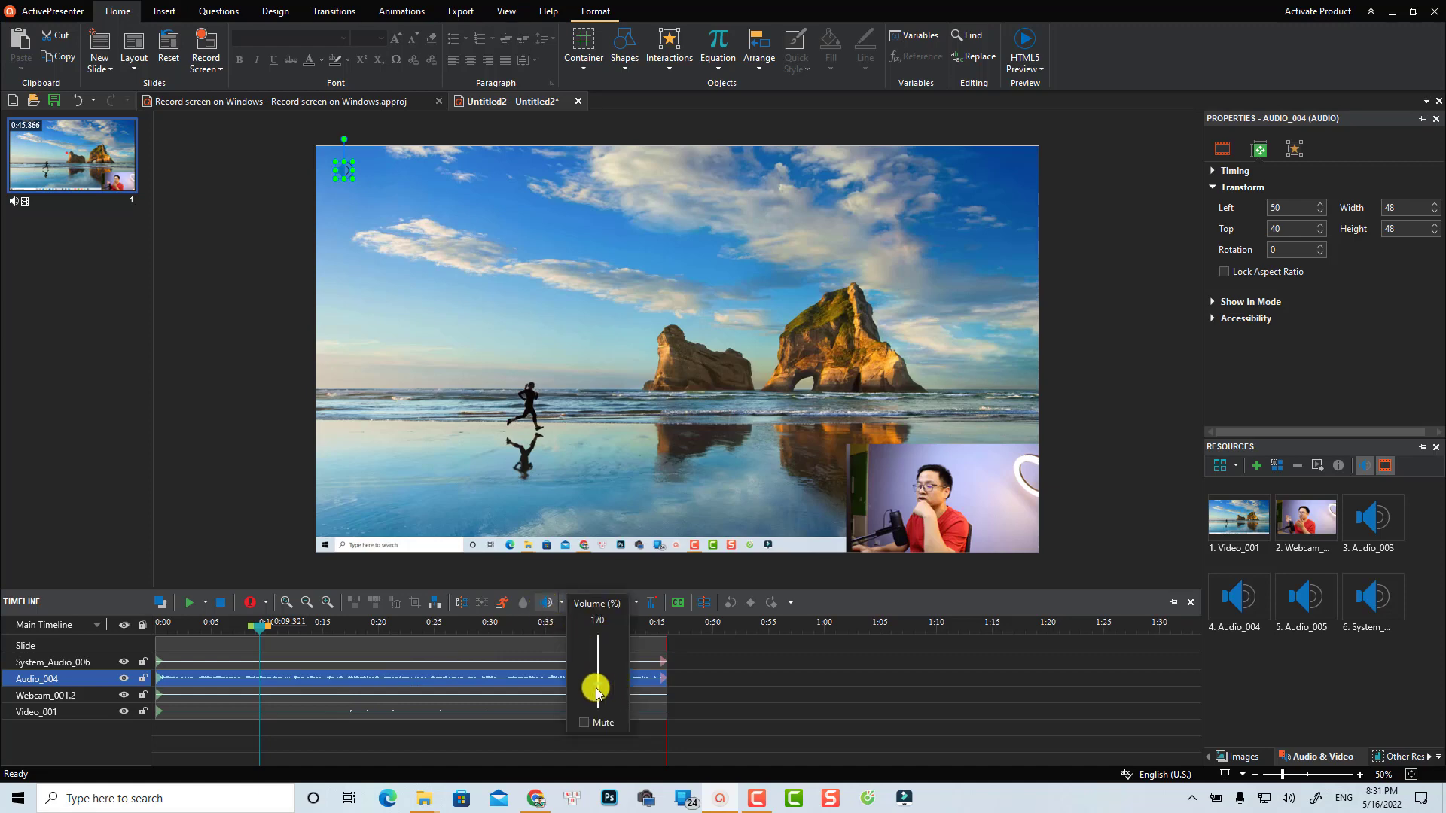
click(391, 738)
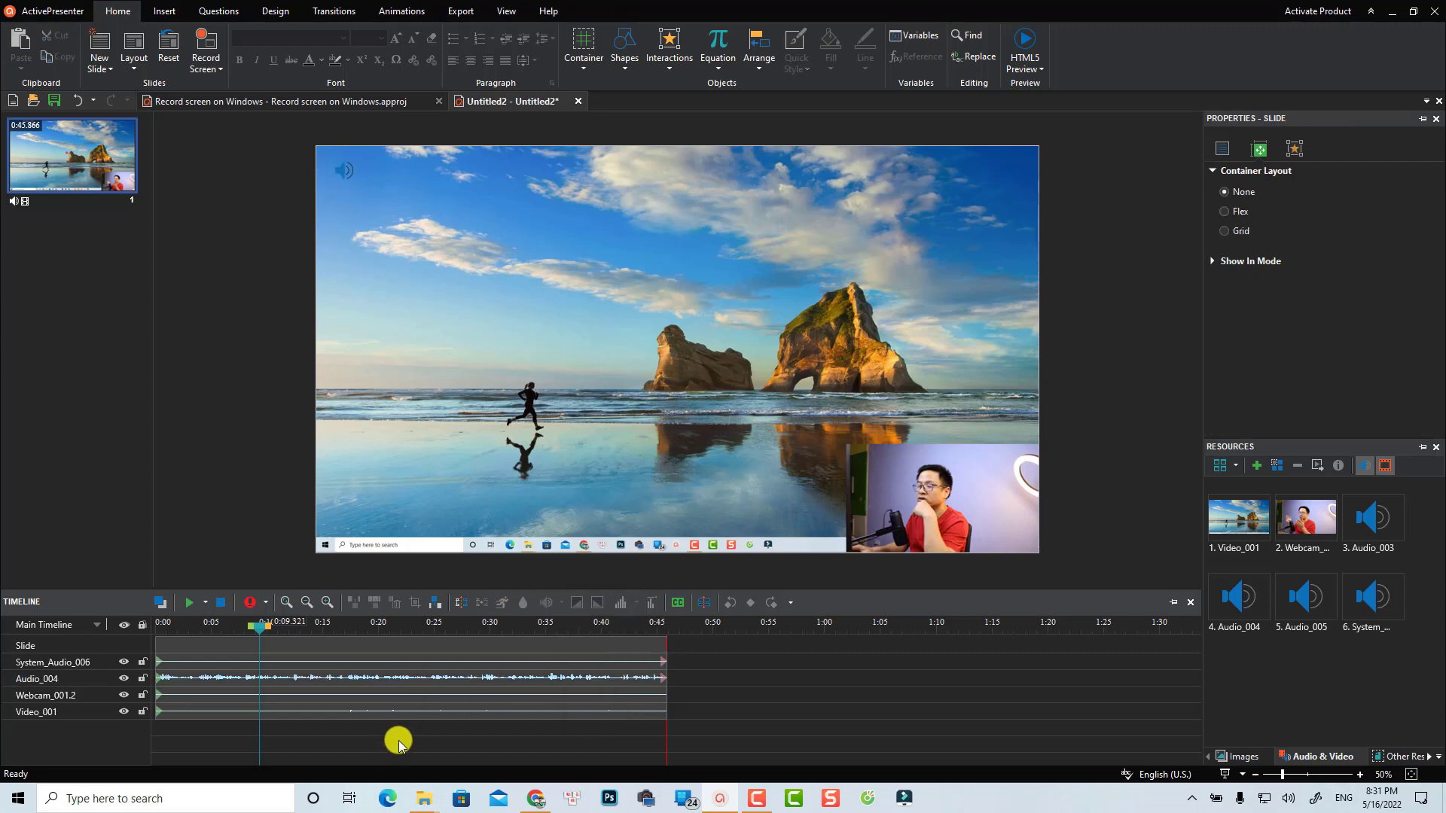
key(space)
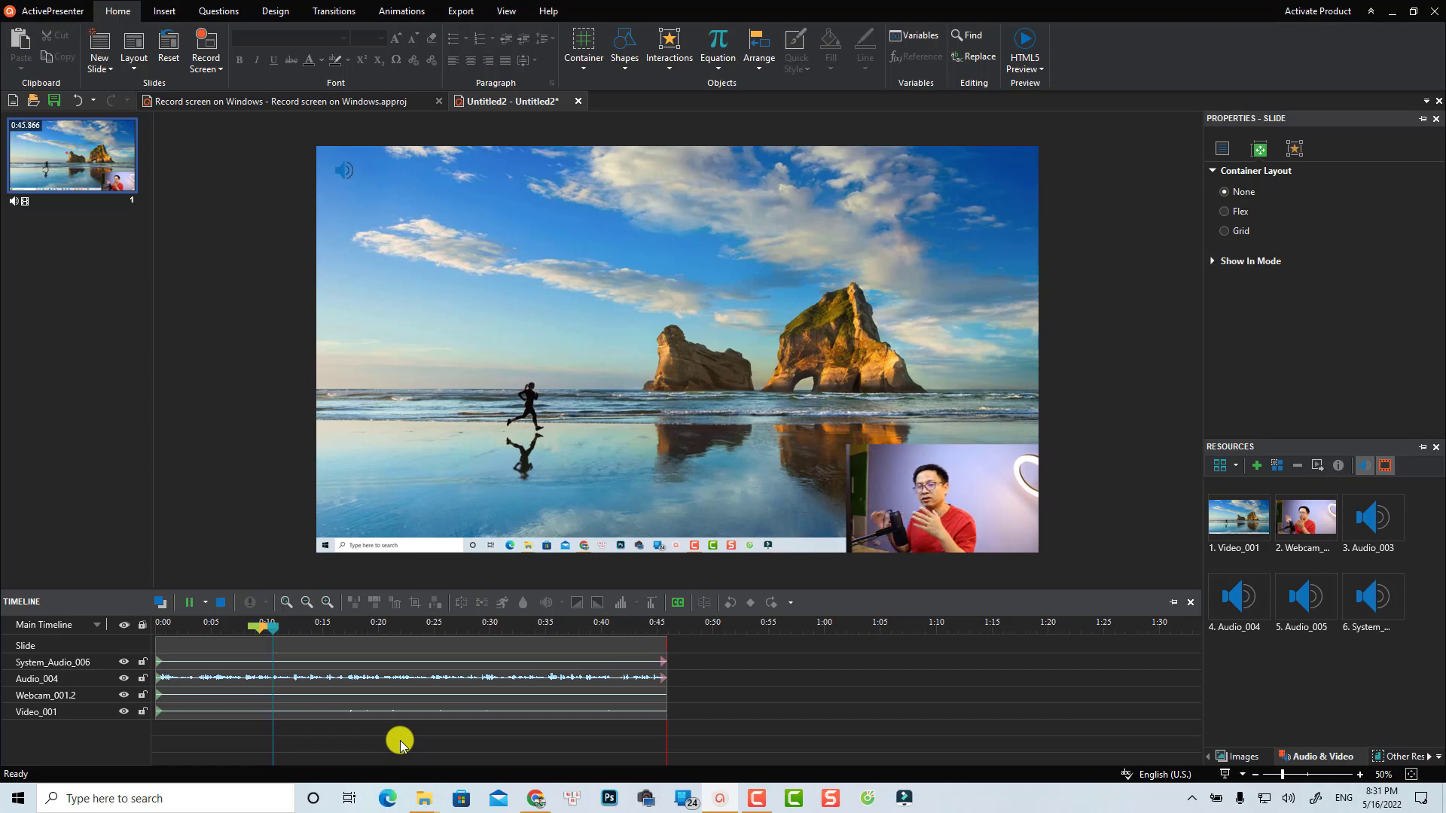
key(space)
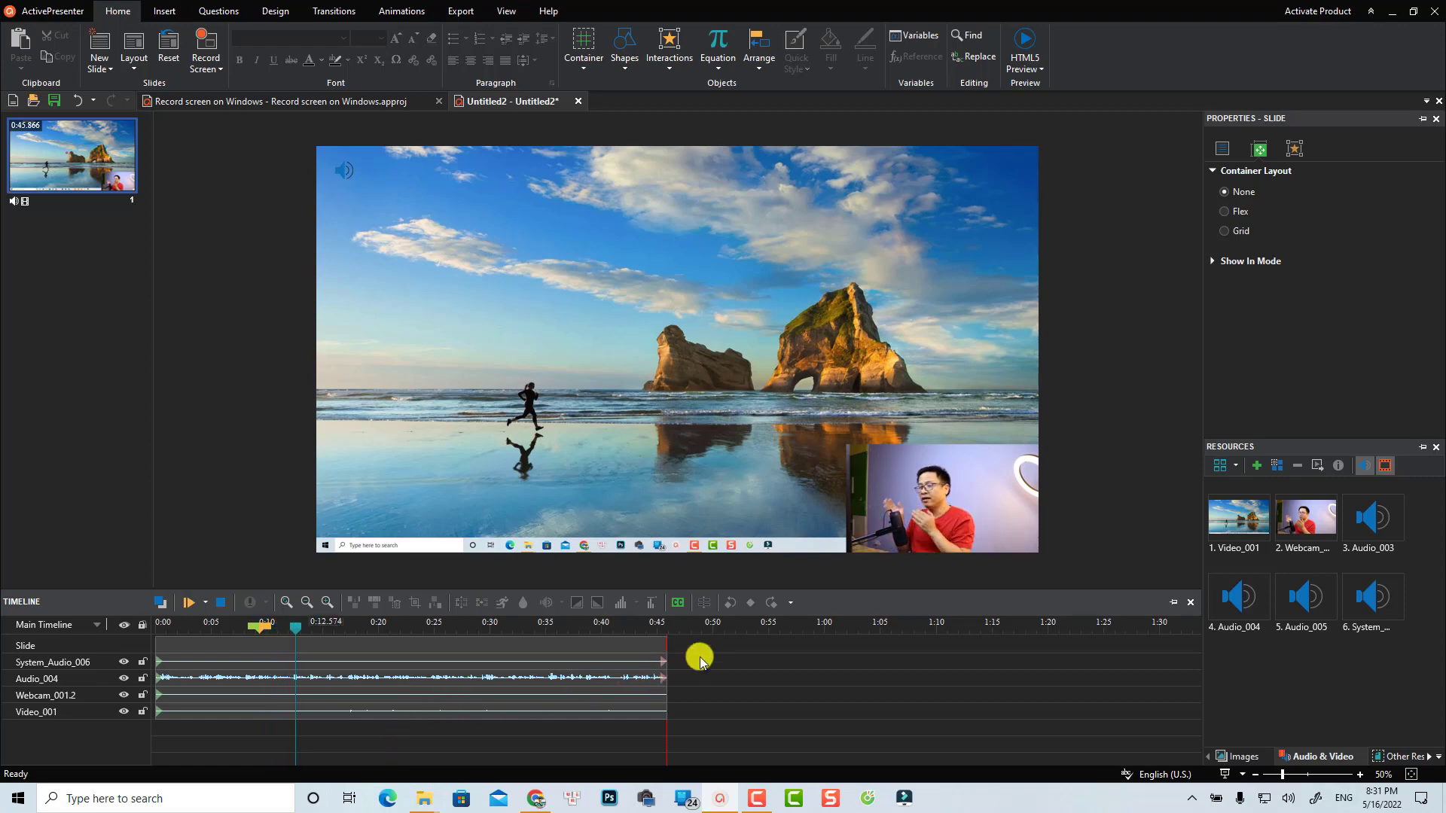
Step: Select all four tracks: System_Audio_006, Audio_004, Webcam_001.2 and Video_001
click(548, 681)
click(549, 666)
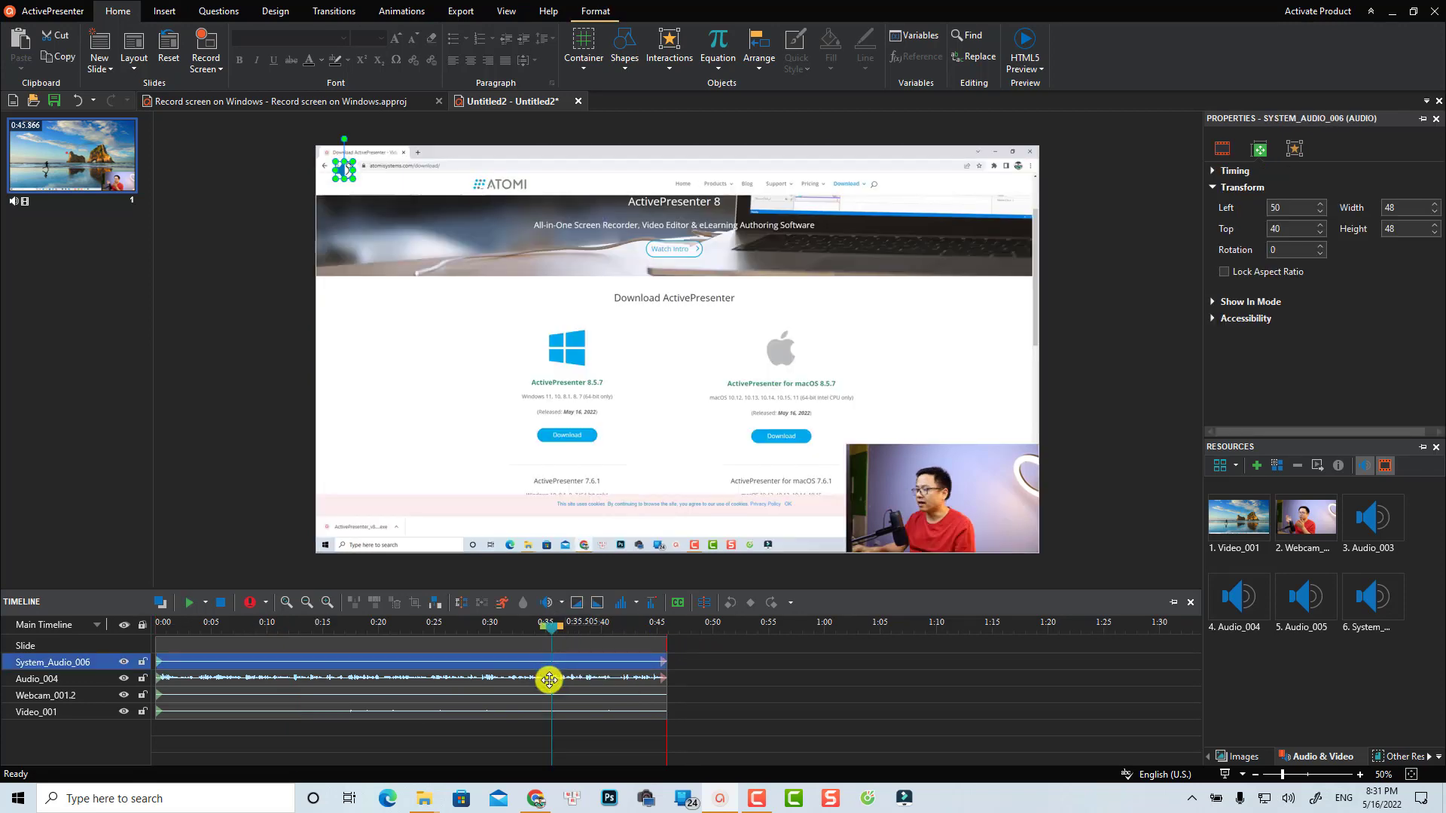
ctrl+click(549, 680)
ctrl+click(549, 695)
ctrl+click(550, 712)
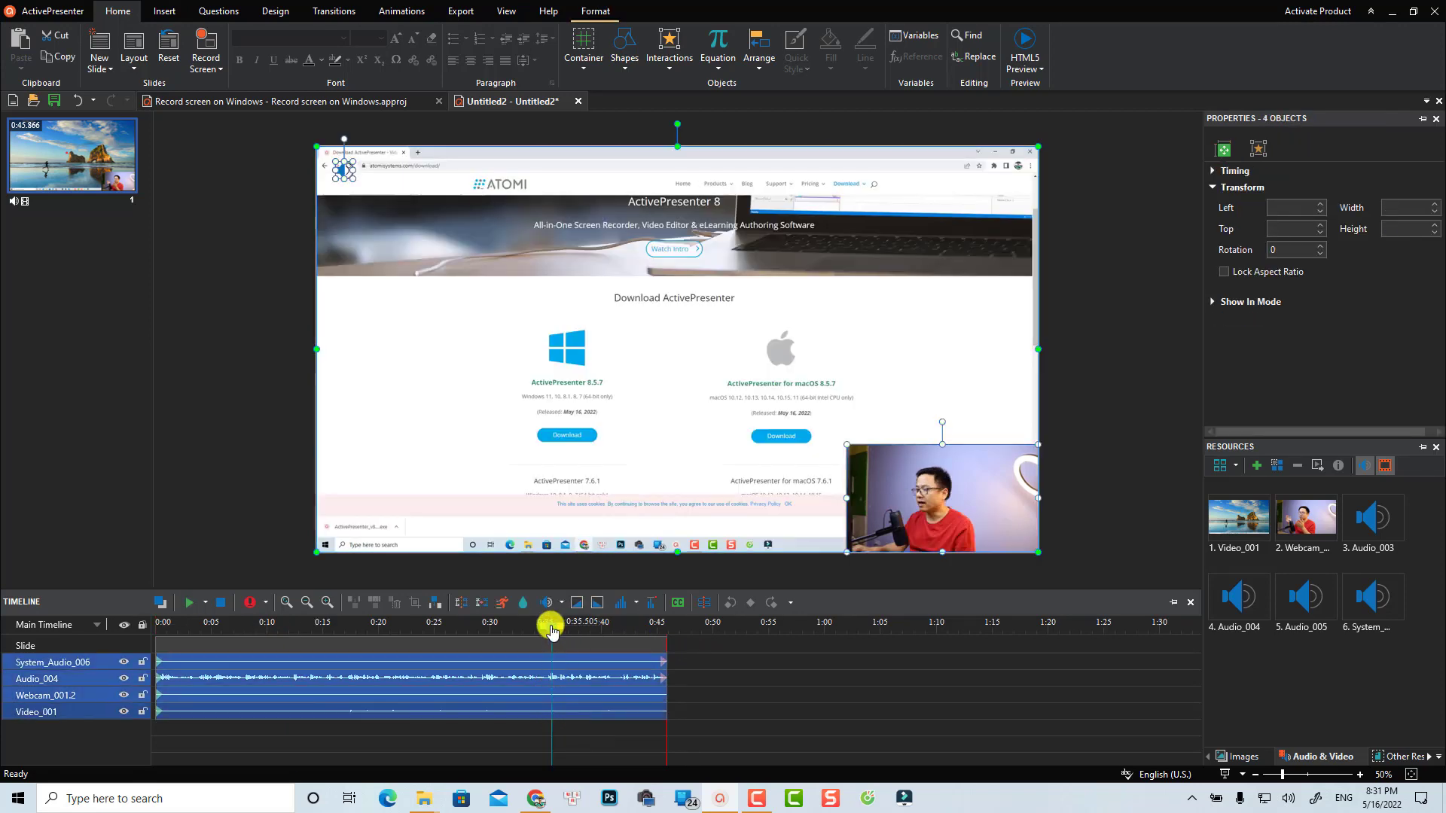
Step: Delete the 0:27.2–0:35.5 range and end the slide at the shortened tracks' finish
drag(545, 631, 458, 631)
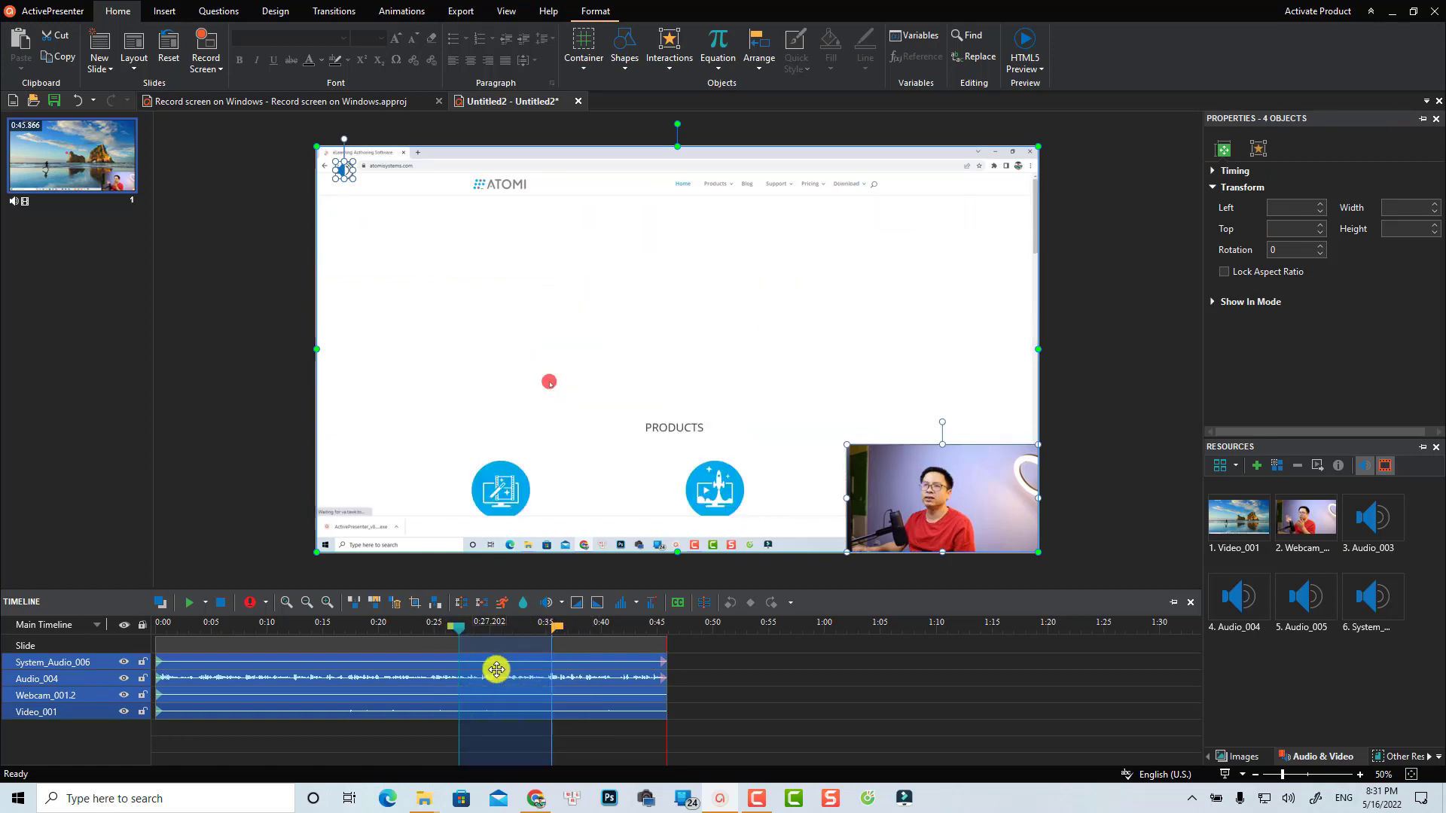
click(393, 603)
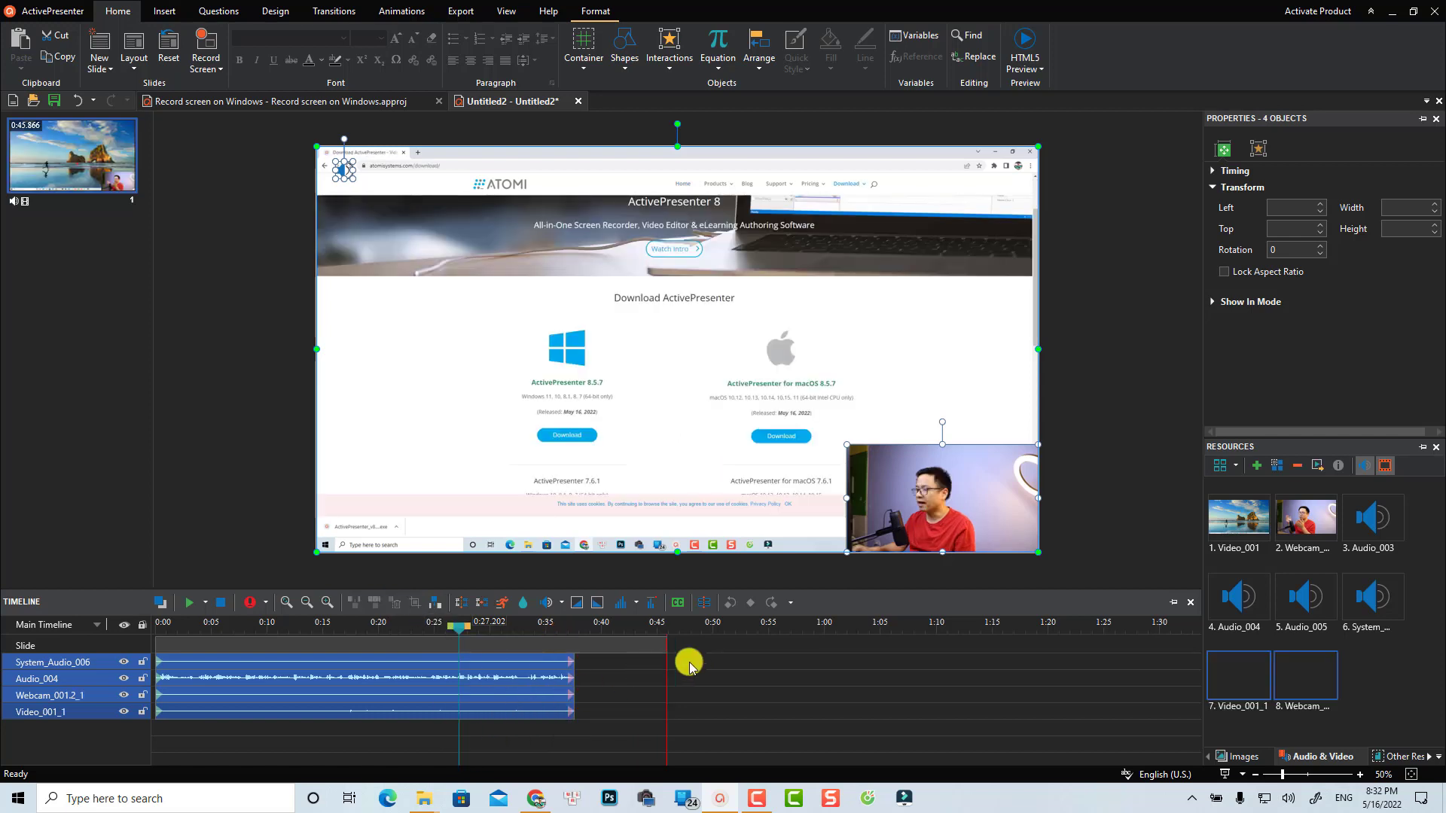
mouse_move(664, 648)
mouse_down()
mouse_move(543, 649)
mouse_move(561, 648)
mouse_up()
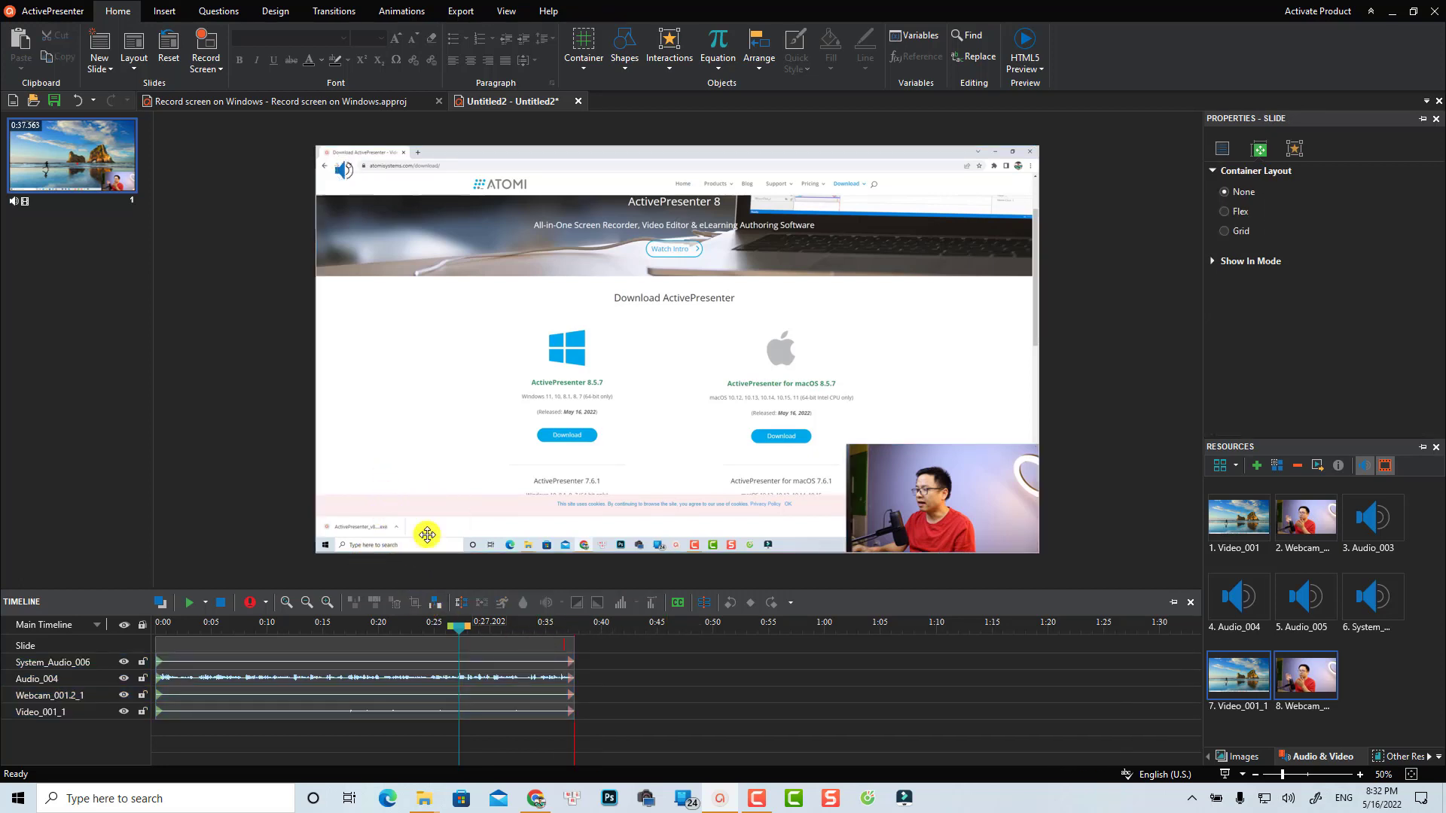
Step: Show the Insert commands, select and deselect the slide's screen recording, then display export options
click(161, 15)
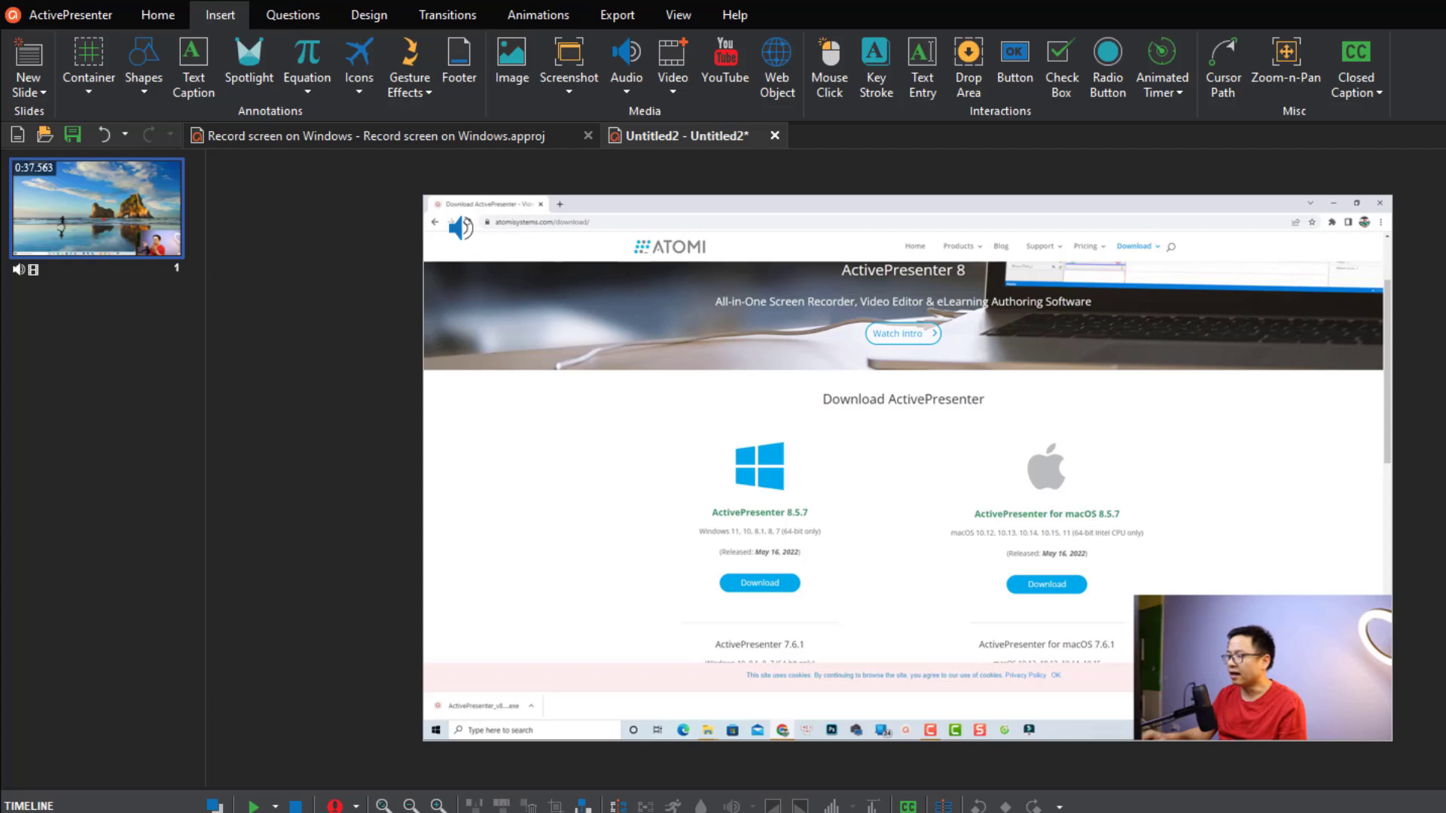
click(952, 696)
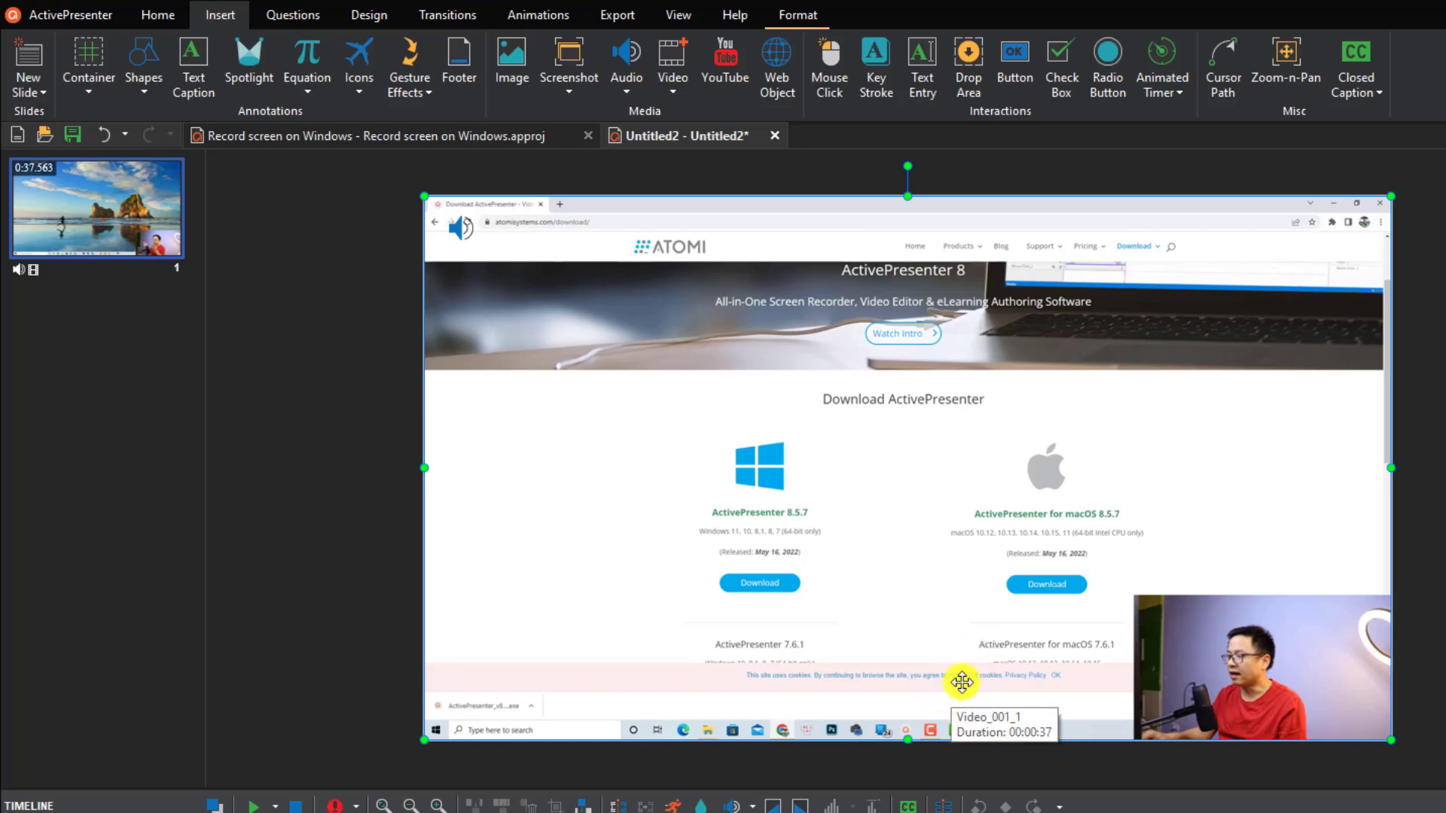
key(Escape)
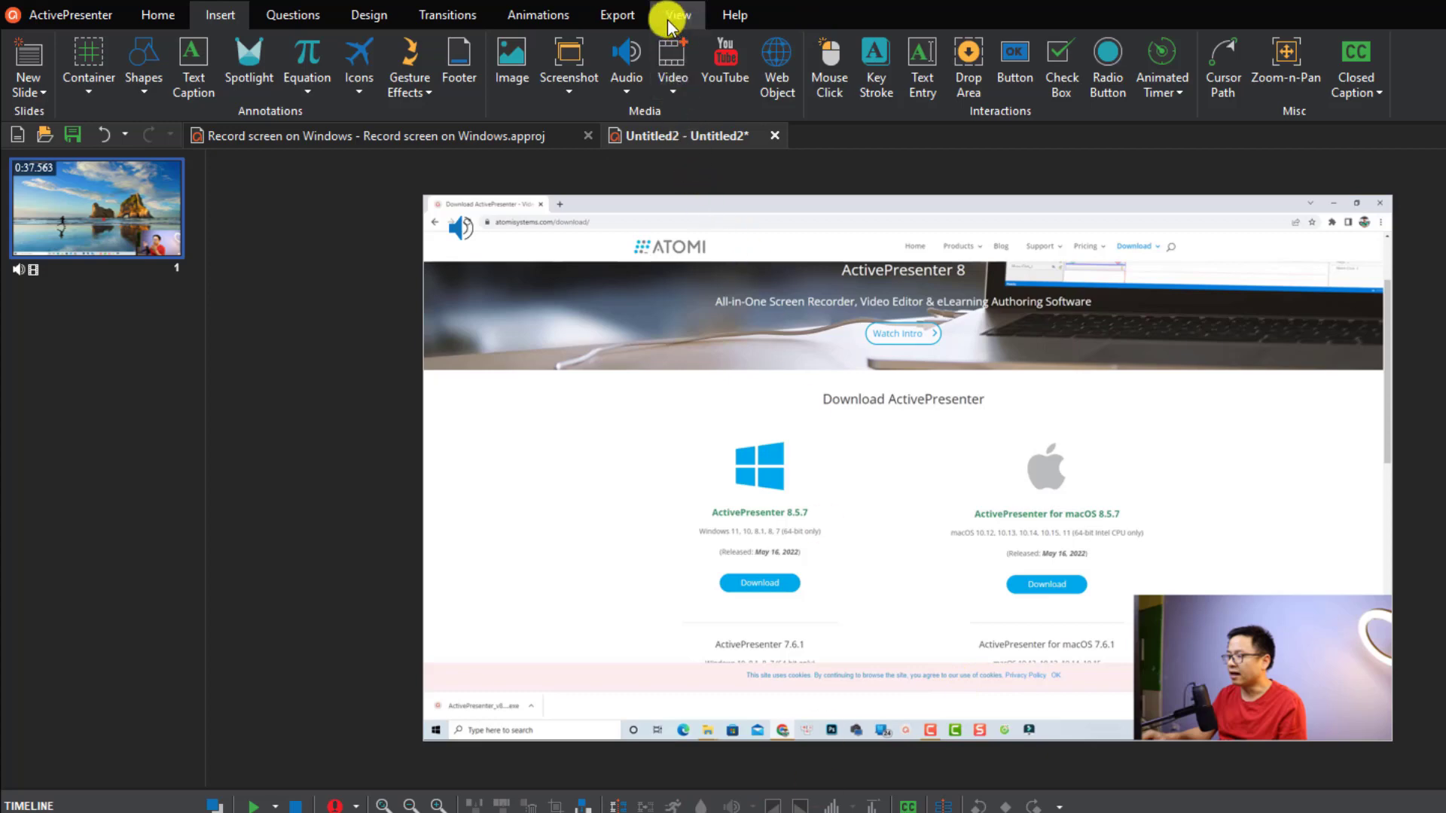
click(619, 16)
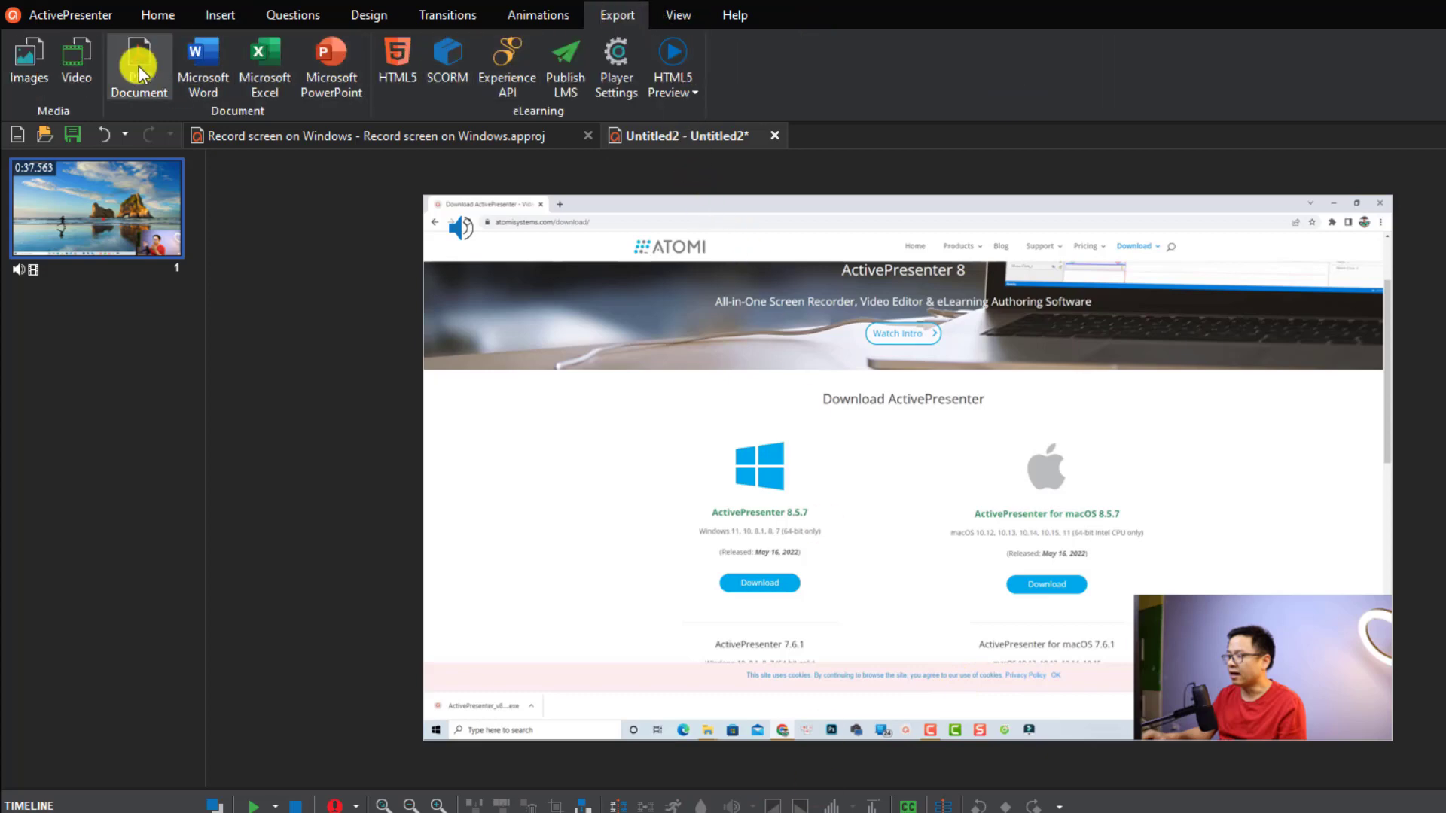
Step: Set the MP4 video export's output file to example.mp4 in the Untitled2 Video folder
click(76, 75)
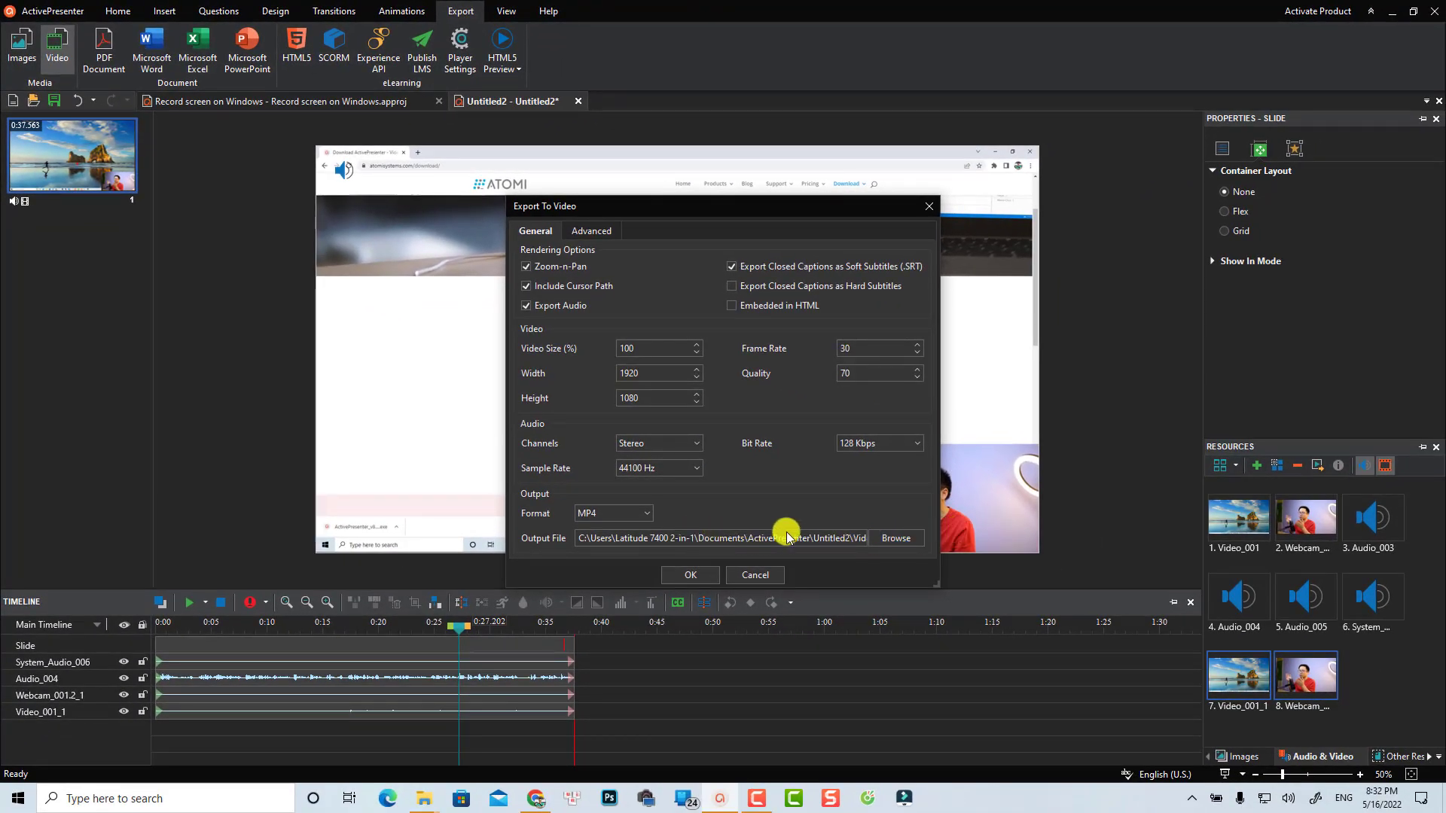
click(901, 540)
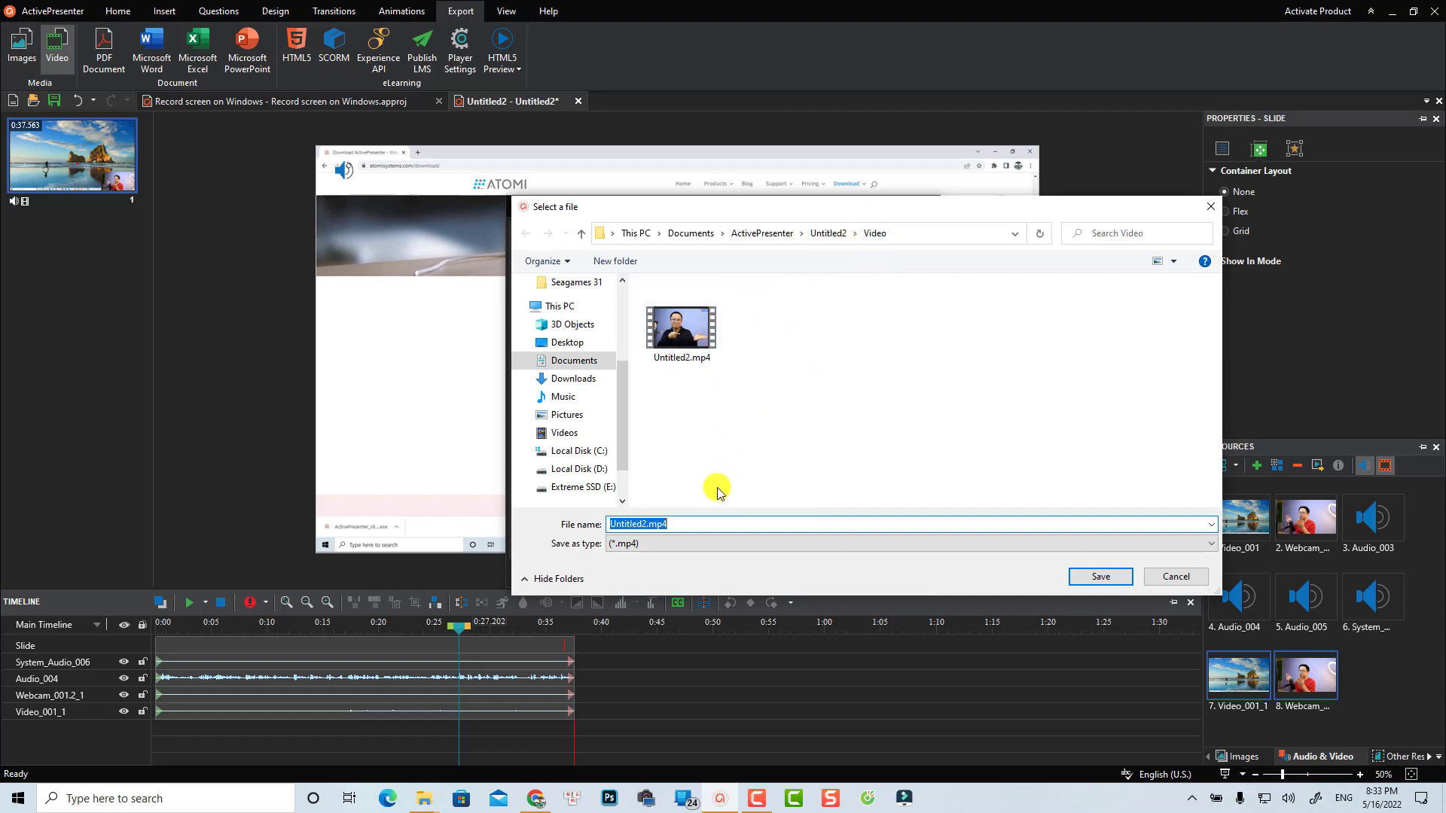
drag(646, 522, 577, 521)
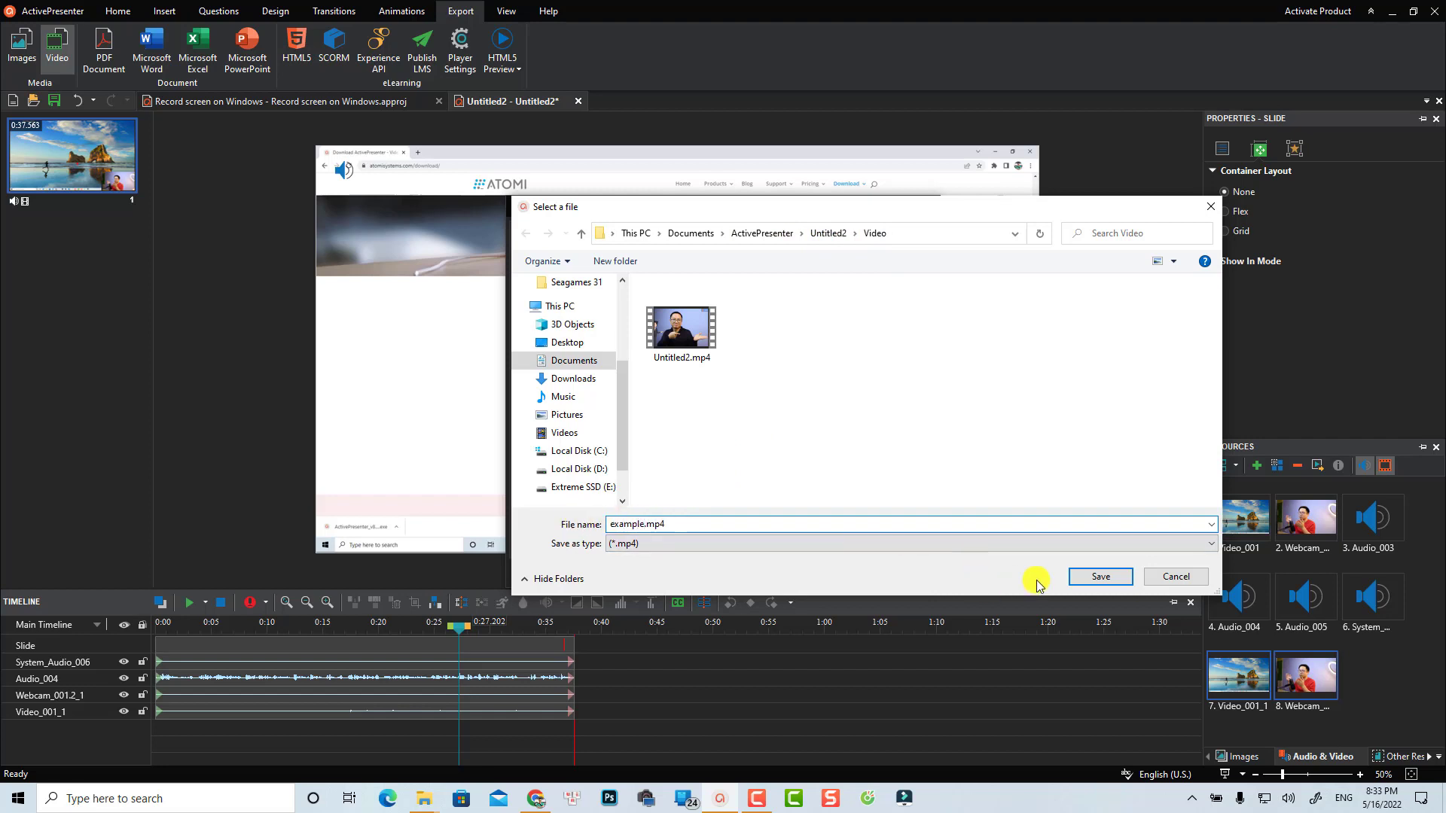
click(1084, 577)
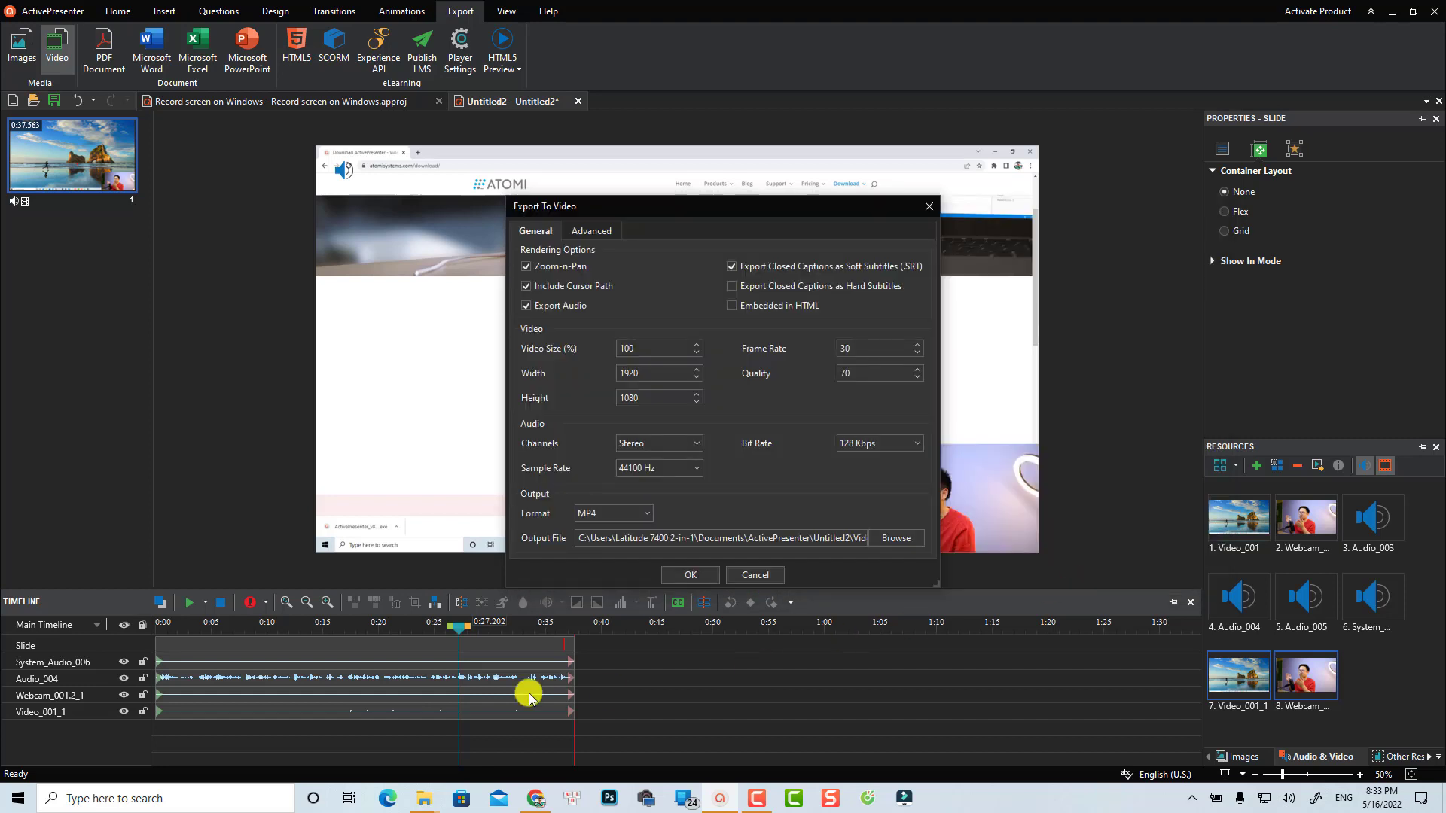
Step: Export the video as example.mp4 and open its containing folder
click(688, 577)
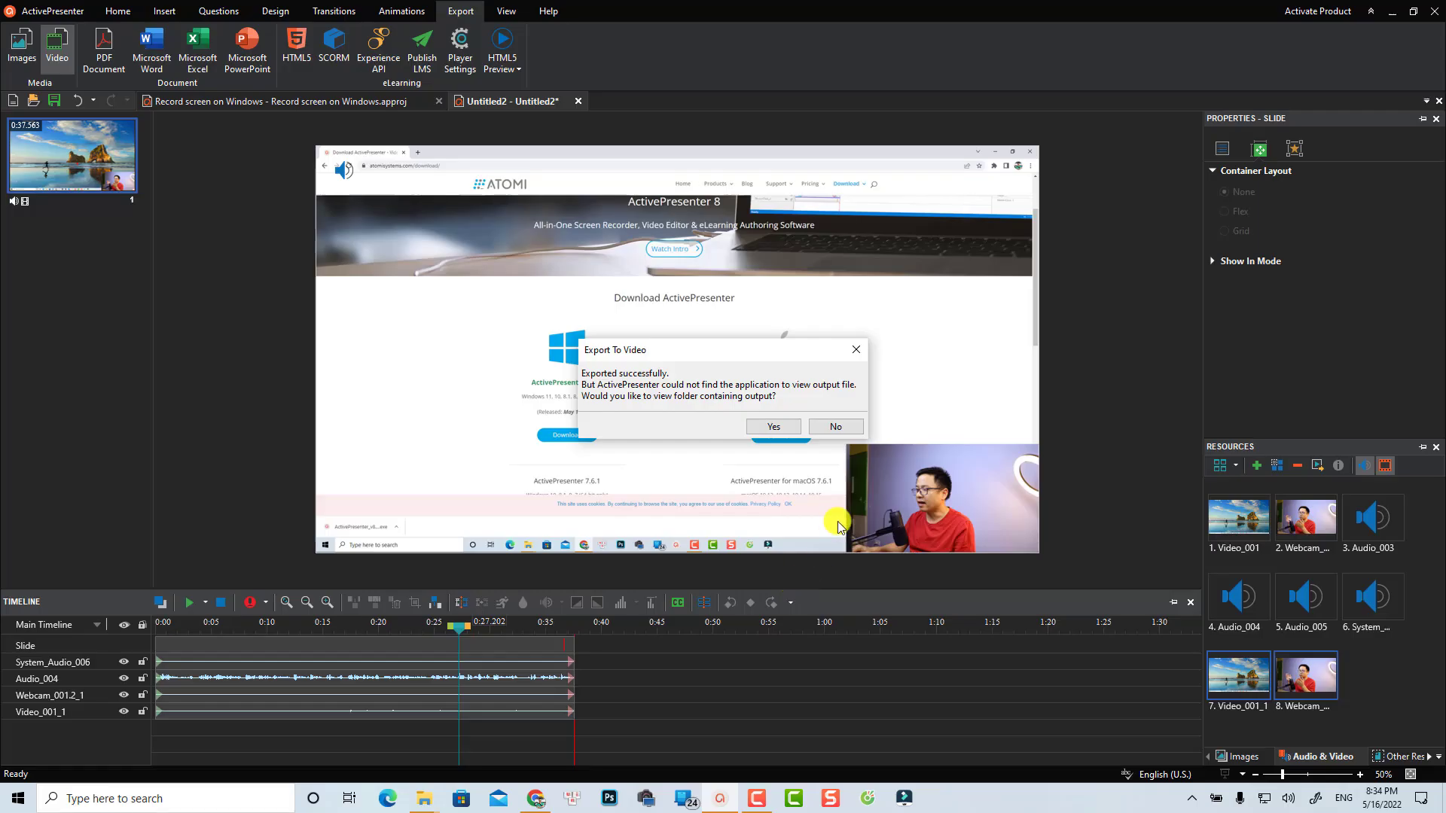
click(777, 427)
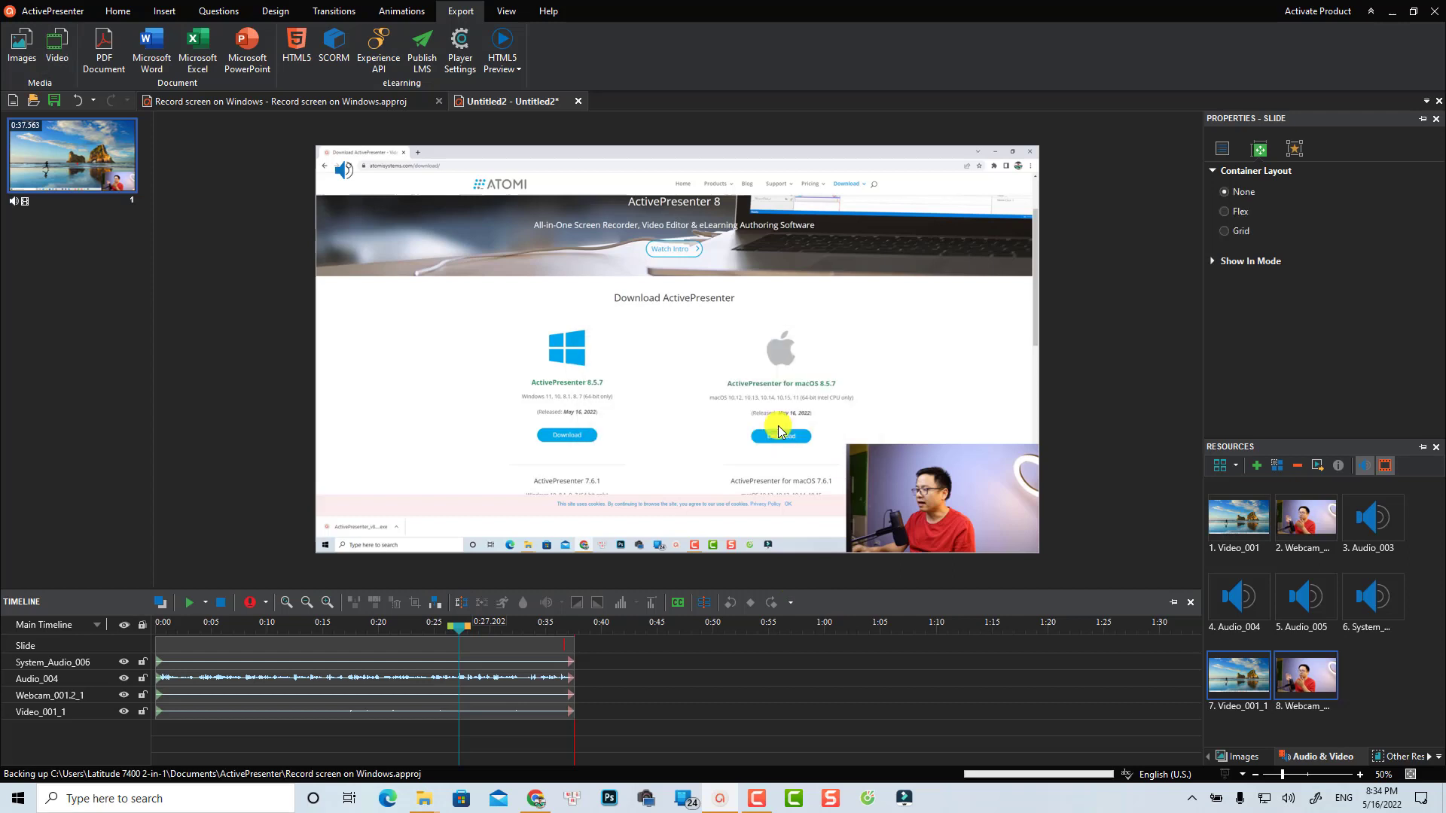